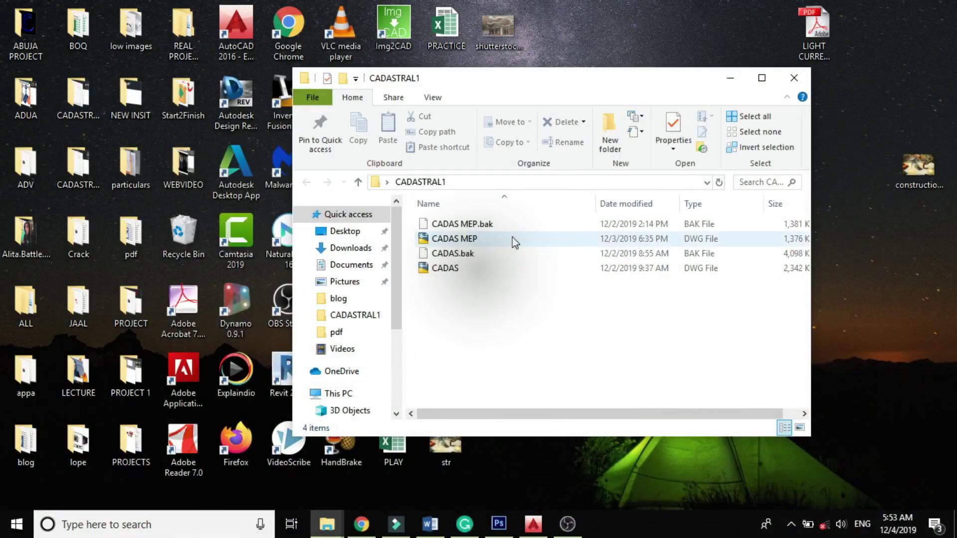
Copy the CADAS MEP drawing and paste it twice into the CADASTRAL1 folder
{"action": "left_click", "coordinate": [762, 78]}
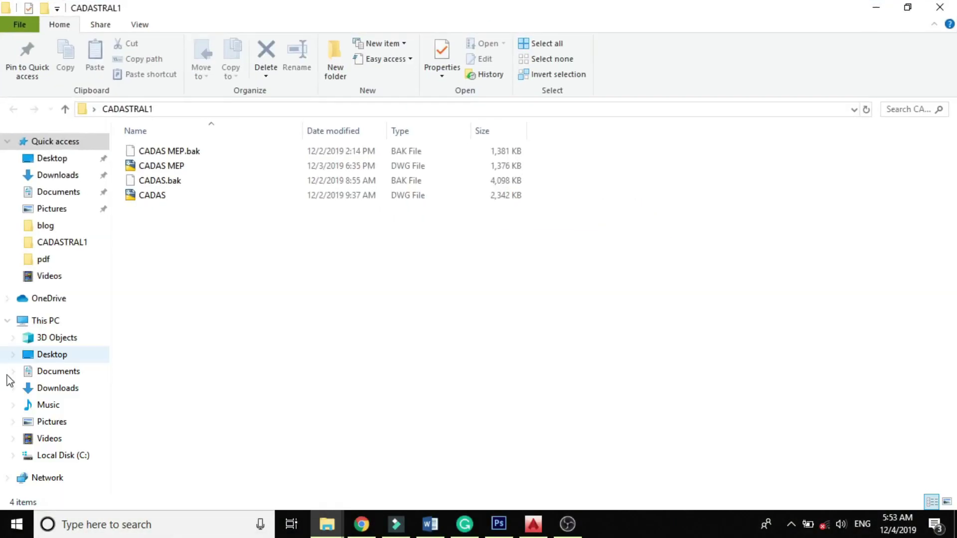
{"action": "double_click", "coordinate": [174, 170]}
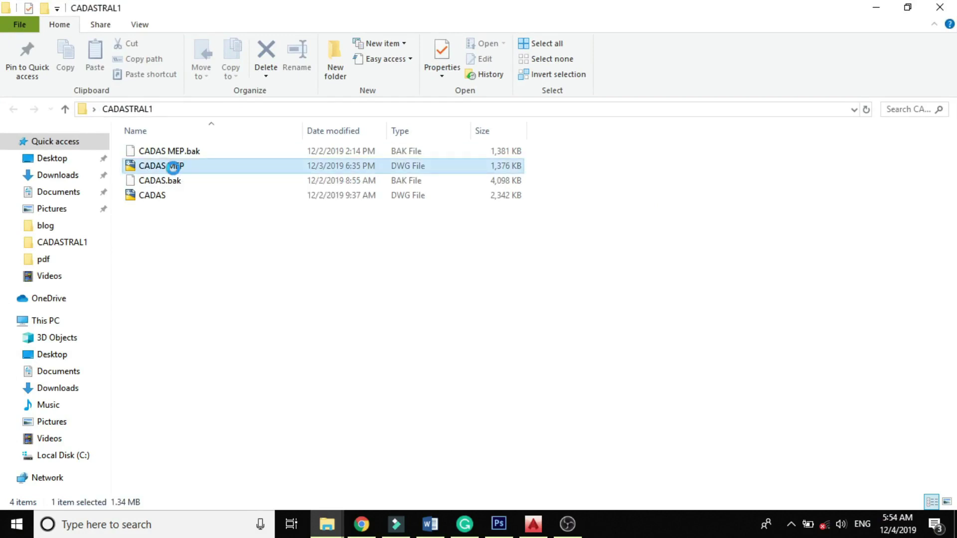
{"action": "right_click", "coordinate": [174, 172]}
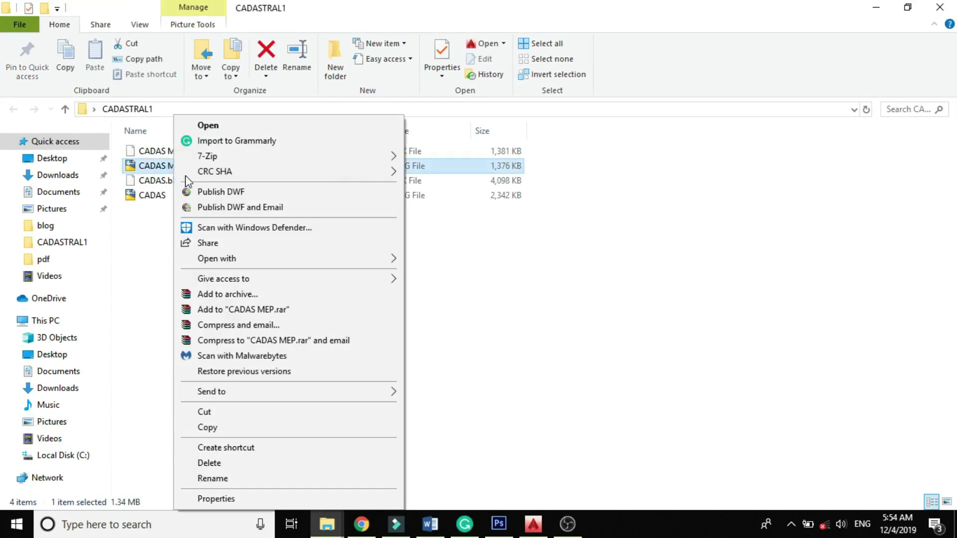
{"action": "left_click", "coordinate": [235, 429]}
{"action": "right_click", "coordinate": [216, 239]}
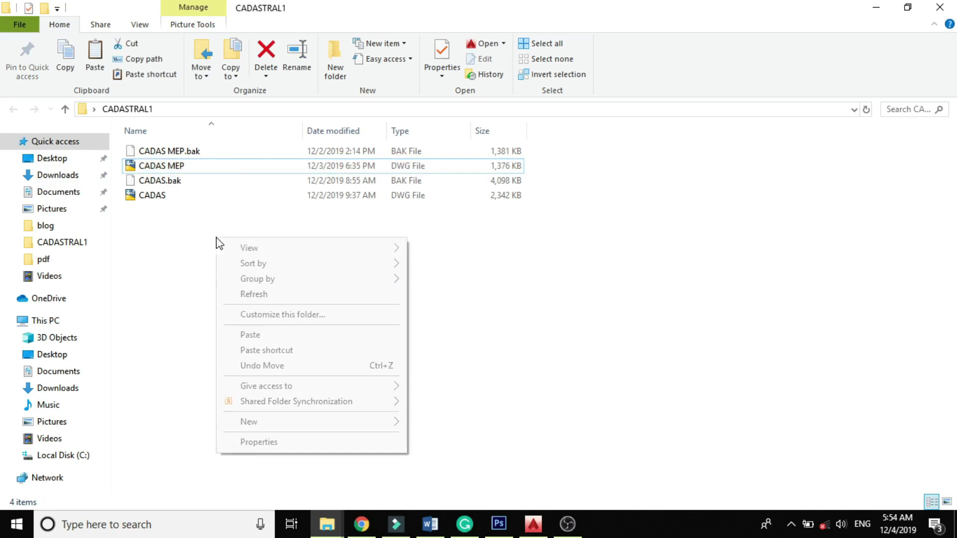
{"action": "left_click", "coordinate": [261, 336]}
{"action": "right_click", "coordinate": [206, 261]}
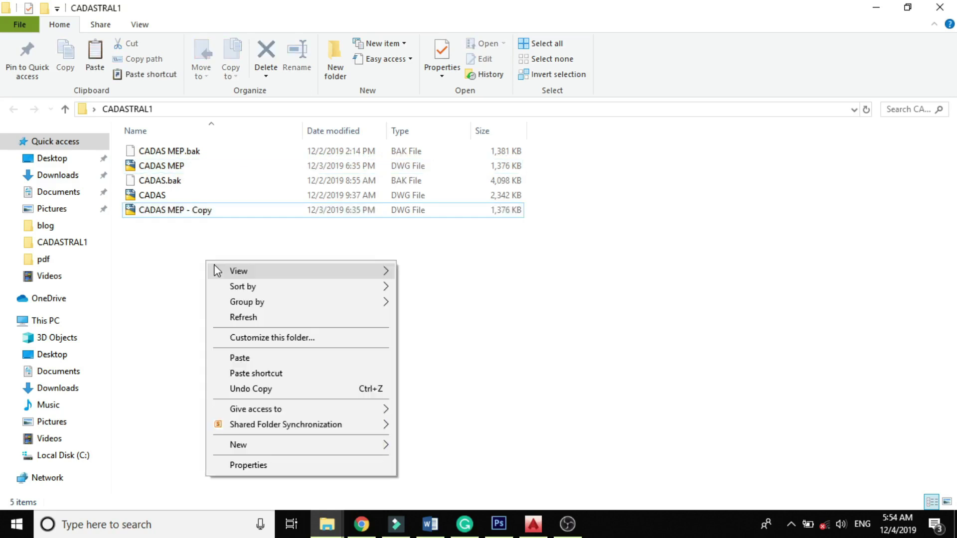
{"action": "left_click", "coordinate": [240, 358]}
Rename the first copy to 'CADAS elect'
{"action": "right_click", "coordinate": [193, 150]}
{"action": "left_click", "coordinate": [248, 477]}
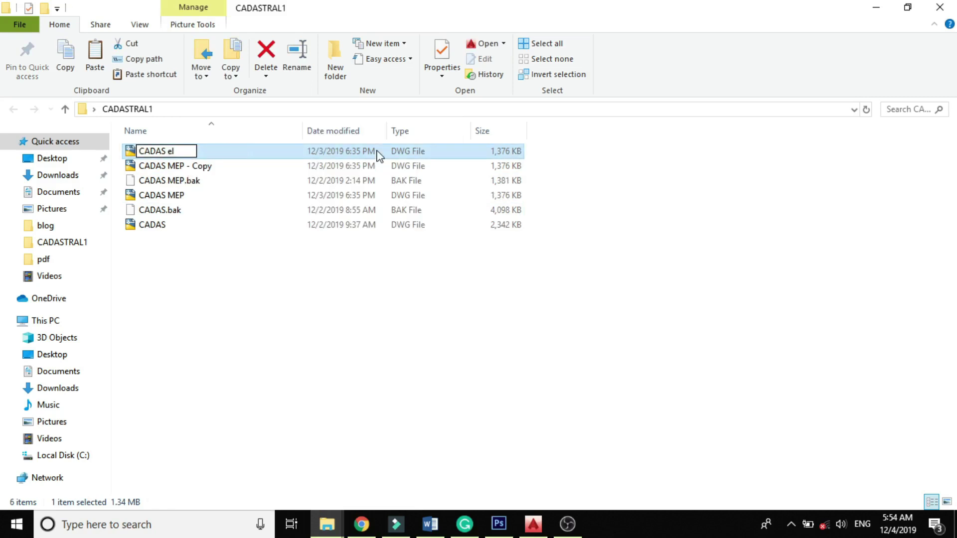
{"action": "type", "text": "CADAS elect"}
{"action": "key", "text": "Return"}
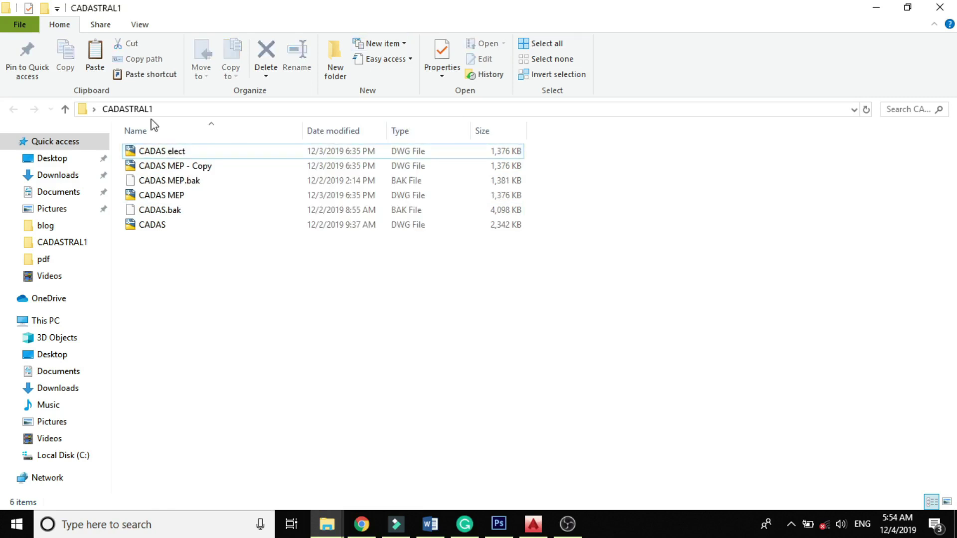
Rename the 'CADAS MEP - Copy' file to 'CADAS mech'
{"action": "left_click", "coordinate": [166, 168]}
{"action": "right_click", "coordinate": [166, 168]}
{"action": "left_click", "coordinate": [239, 479]}
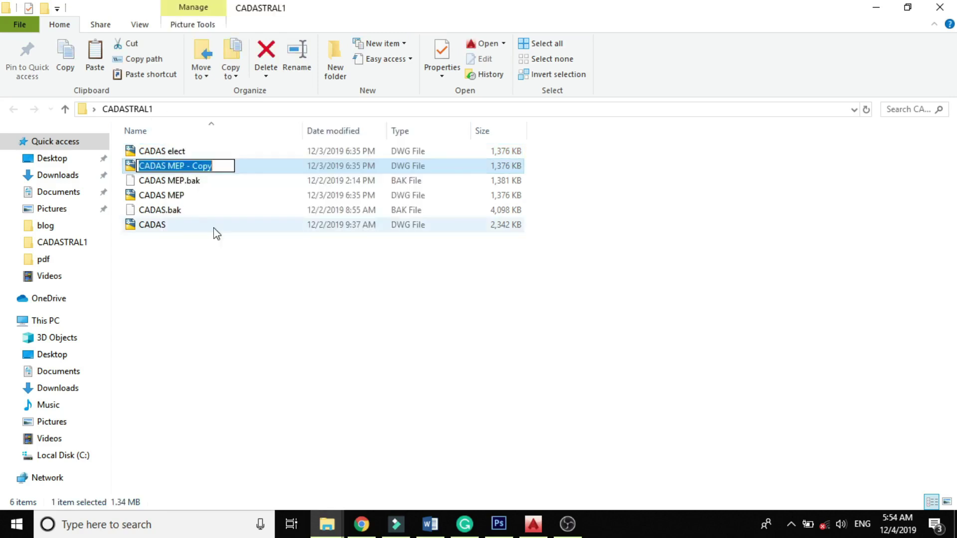
{"action": "left_click_drag", "start_coordinate": [168, 167], "coordinate": [251, 200]}
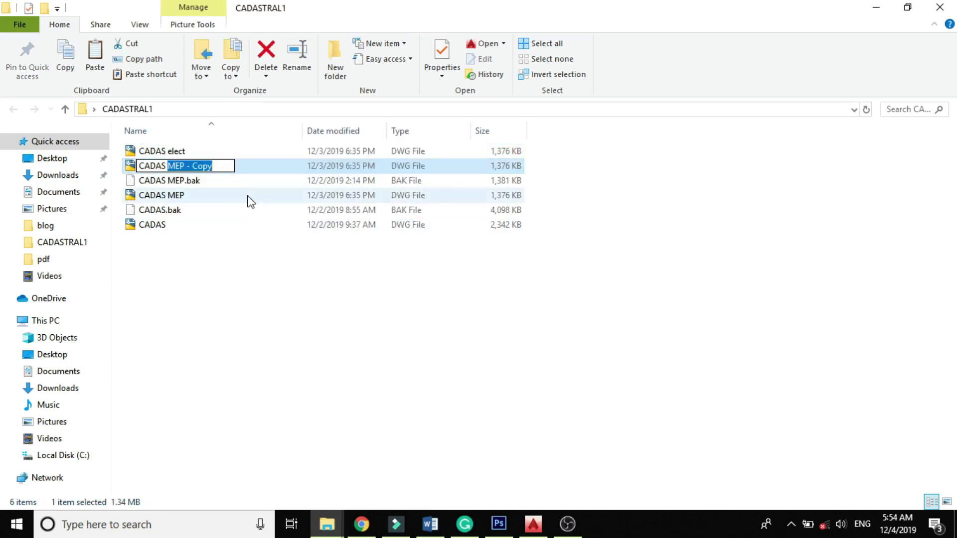
{"action": "type", "text": "mech"}
{"action": "key", "text": "Return"}
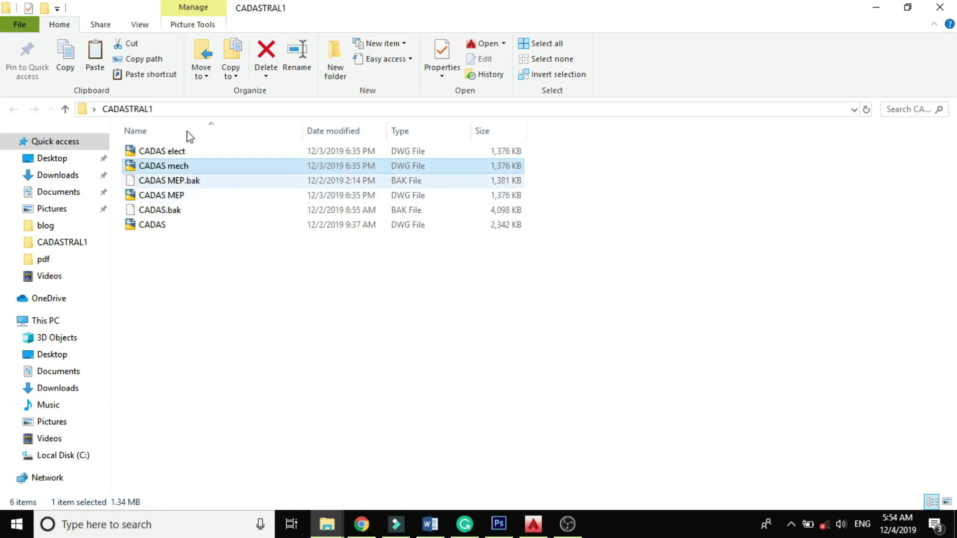
Open CADAS elect and window-select the row of three floor plans
{"action": "double_click", "coordinate": [222, 151]}
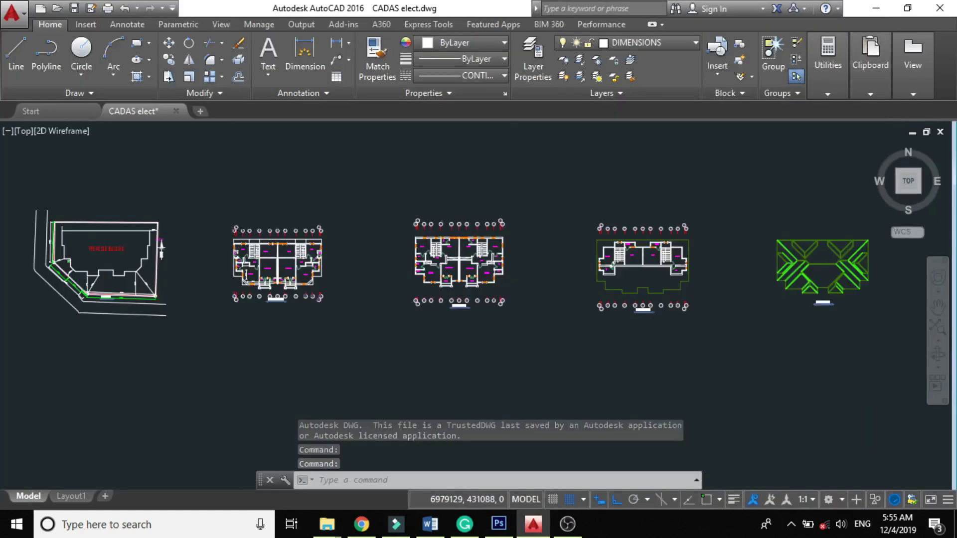
{"action": "scroll", "coordinate": [200, 289], "scroll_direction": "up", "scroll_amount": 3}
{"action": "scroll", "coordinate": [222, 295], "scroll_direction": "down", "scroll_amount": 3}
{"action": "left_click", "coordinate": [187, 139]}
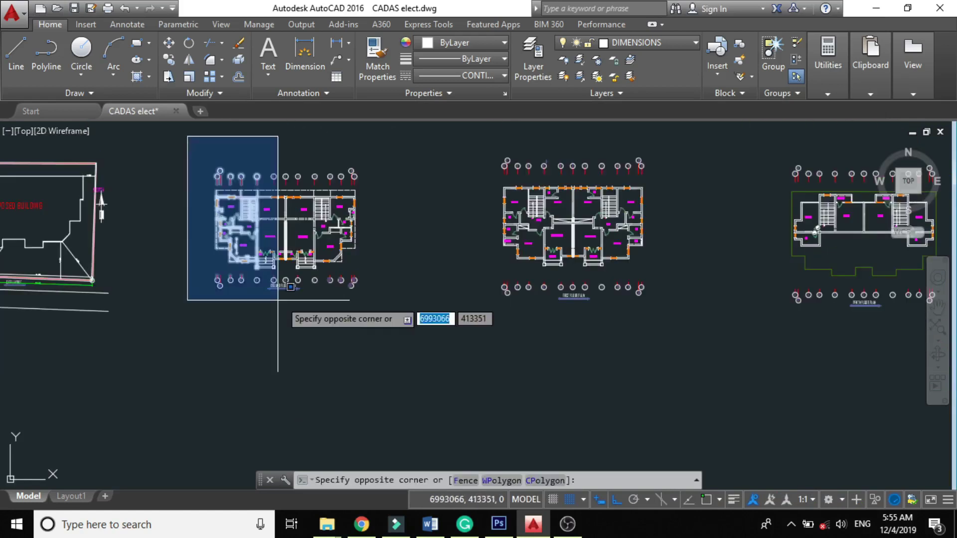
{"action": "scroll", "coordinate": [353, 299], "scroll_direction": "down", "scroll_amount": 2}
{"action": "left_click", "coordinate": [742, 360]}
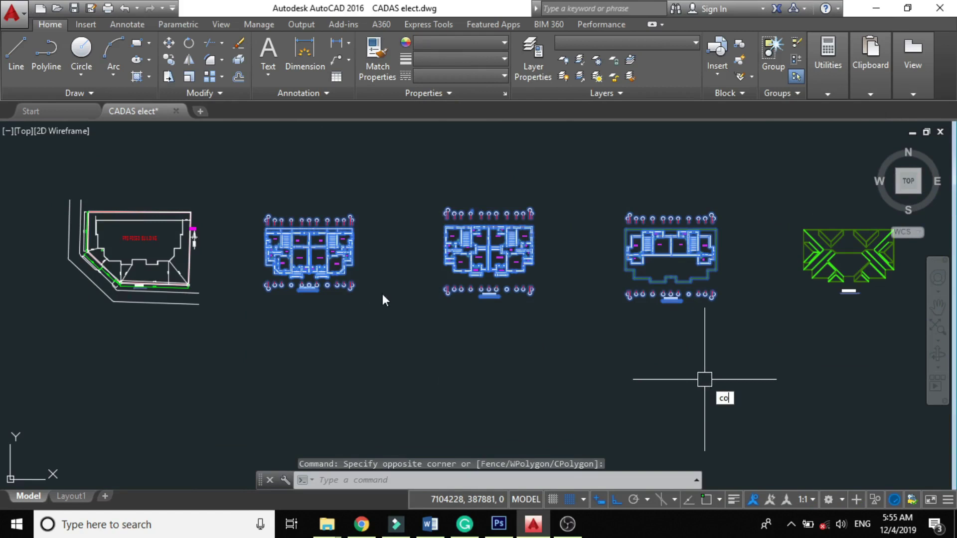
Copy the selected plans to three placements stacked below the existing rows
{"action": "key", "text": "Return"}
{"action": "left_click", "coordinate": [410, 256]}
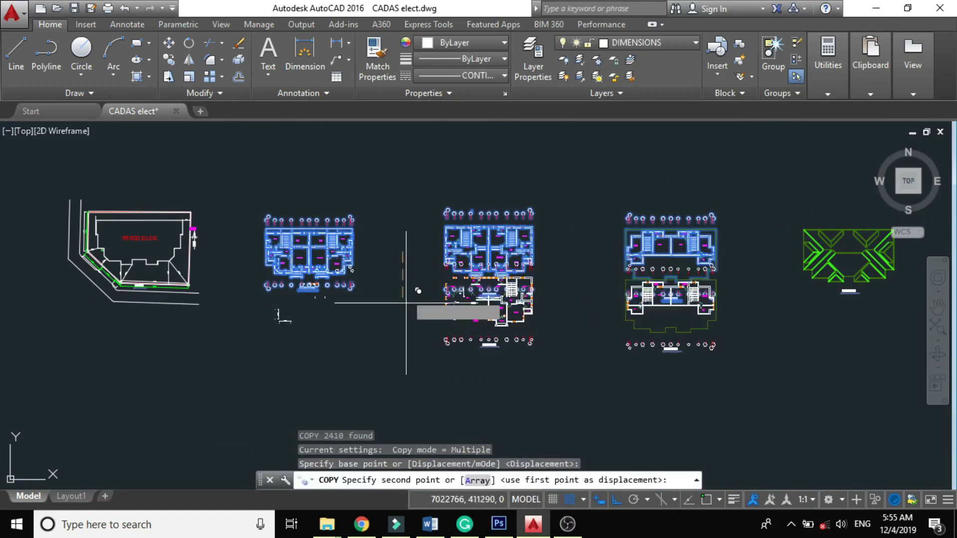
{"action": "scroll", "coordinate": [412, 210], "scroll_direction": "down", "scroll_amount": 2}
{"action": "scroll", "coordinate": [398, 301], "scroll_direction": "up", "scroll_amount": 2}
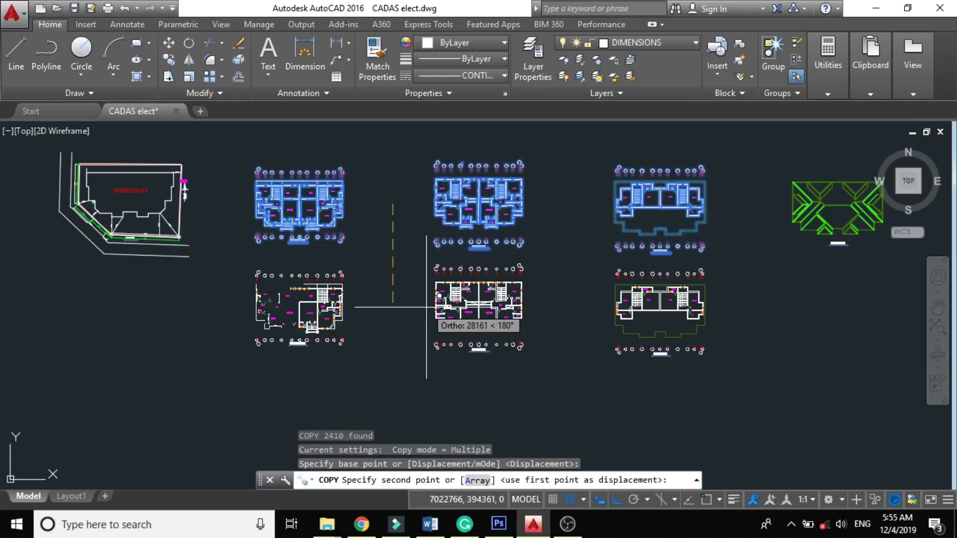
{"action": "left_click", "coordinate": [431, 329]}
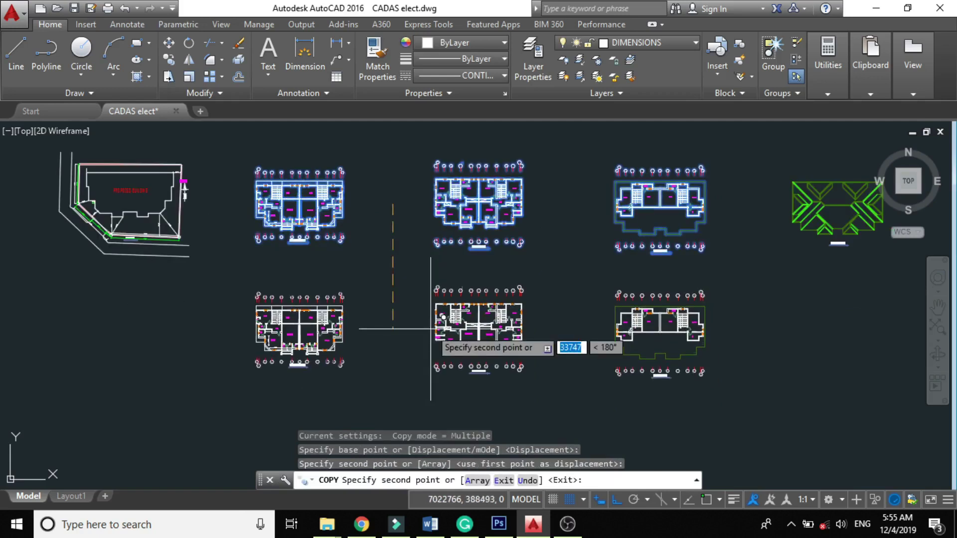
{"action": "scroll", "coordinate": [439, 264], "scroll_direction": "down", "scroll_amount": 2}
{"action": "scroll", "coordinate": [399, 349], "scroll_direction": "down", "scroll_amount": 4}
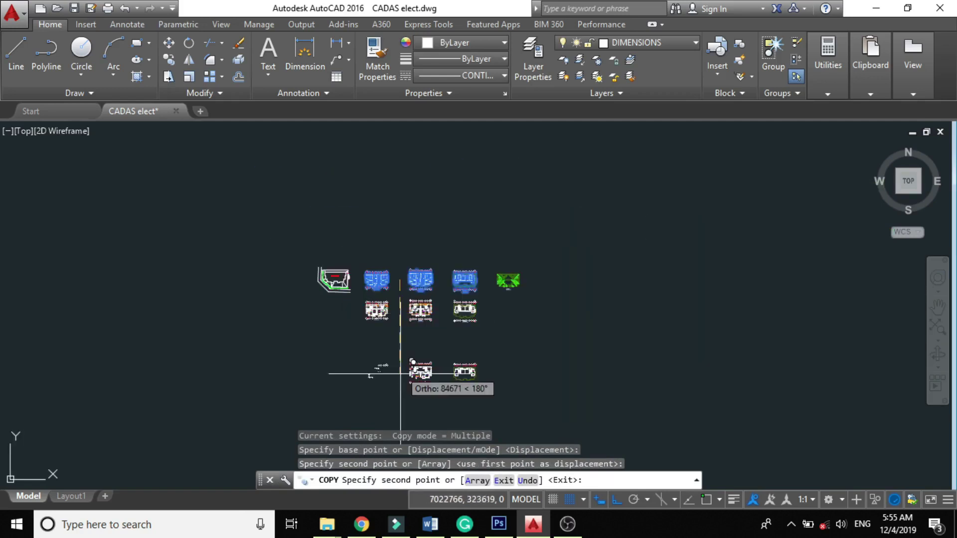
{"action": "scroll", "coordinate": [401, 373], "scroll_direction": "up", "scroll_amount": 4}
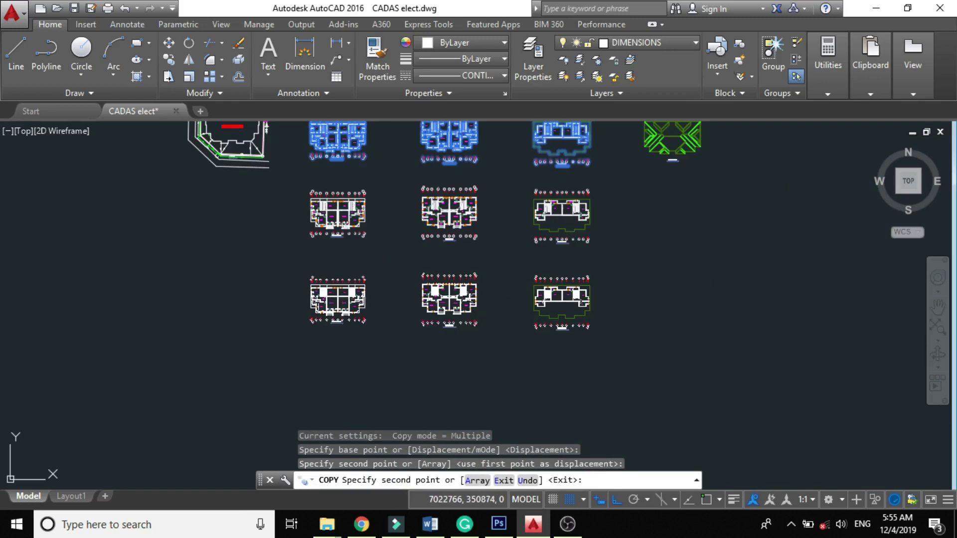
{"action": "left_click", "coordinate": [401, 319]}
{"action": "scroll", "coordinate": [414, 309], "scroll_direction": "down", "scroll_amount": 3}
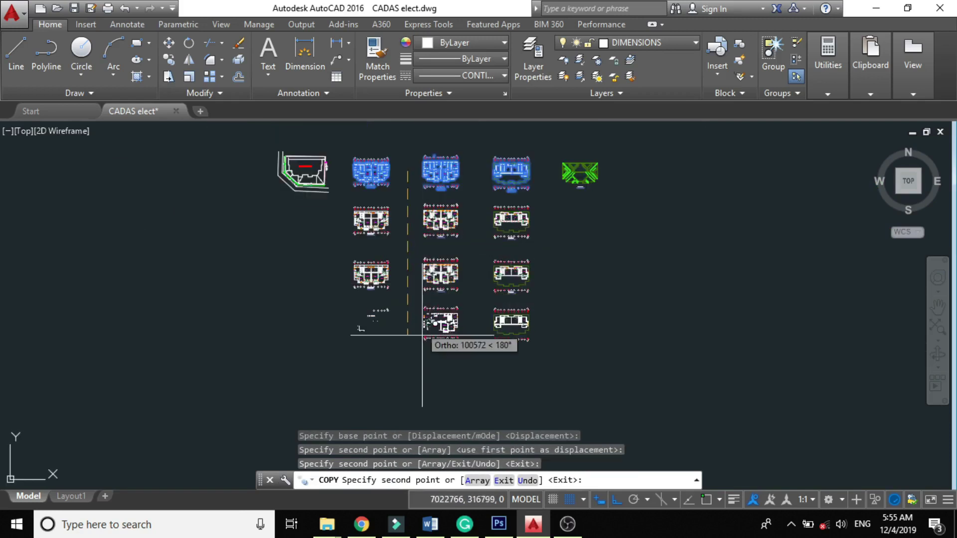
{"action": "scroll", "coordinate": [422, 335], "scroll_direction": "up", "scroll_amount": 4}
{"action": "left_click", "coordinate": [423, 336]}
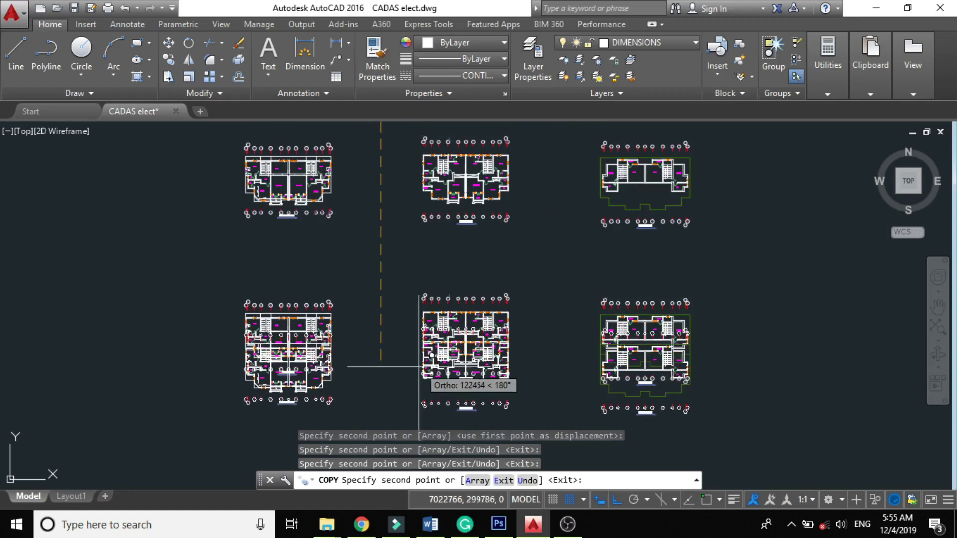
{"action": "key", "text": "Escape"}
{"action": "scroll", "coordinate": [406, 380], "scroll_direction": "down", "scroll_amount": 4}
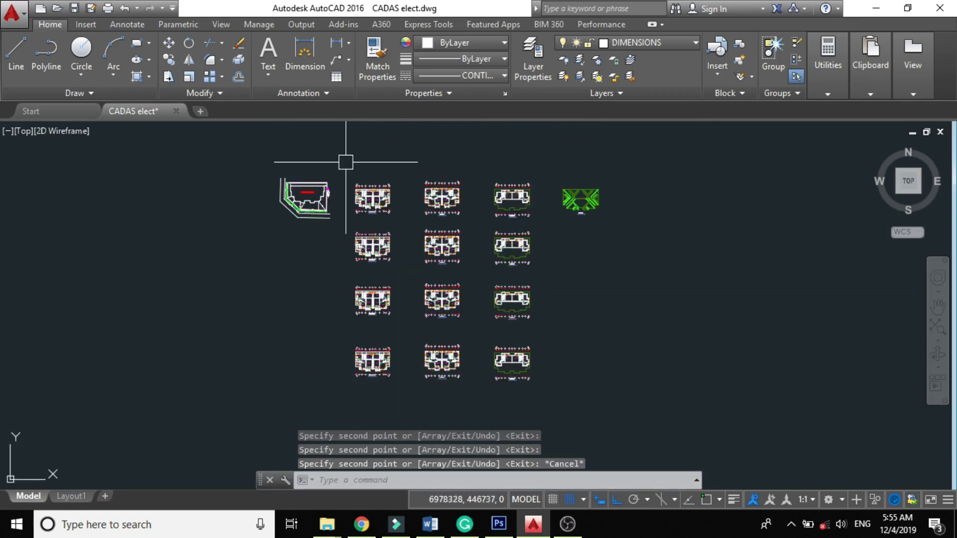
{"action": "scroll", "coordinate": [326, 186], "scroll_direction": "up", "scroll_amount": 6}
{"action": "scroll", "coordinate": [314, 209], "scroll_direction": "down", "scroll_amount": 4}
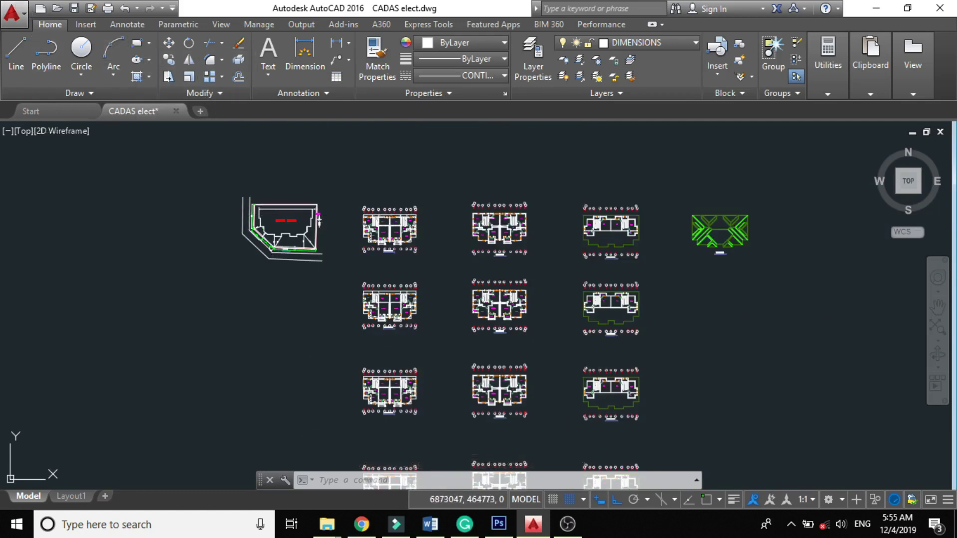
{"action": "left_click", "coordinate": [137, 43]}
Draw a rectangle around the top row of site, floor and roof plans
{"action": "scroll", "coordinate": [269, 165], "scroll_direction": "up", "scroll_amount": 3}
{"action": "scroll", "coordinate": [200, 199], "scroll_direction": "down", "scroll_amount": 3}
{"action": "left_click", "coordinate": [183, 198]}
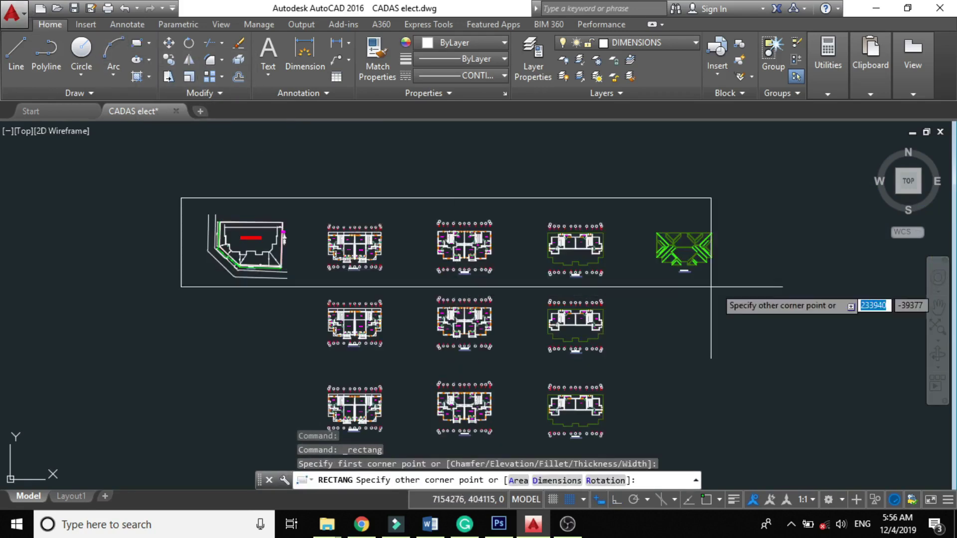
{"action": "left_click", "coordinate": [741, 288]}
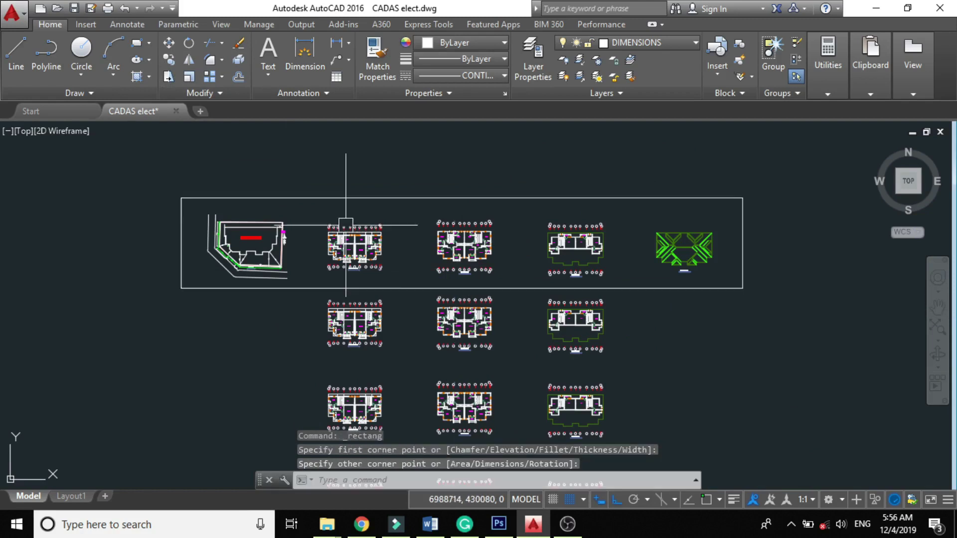
{"action": "scroll", "coordinate": [337, 288], "scroll_direction": "up", "scroll_amount": 2}
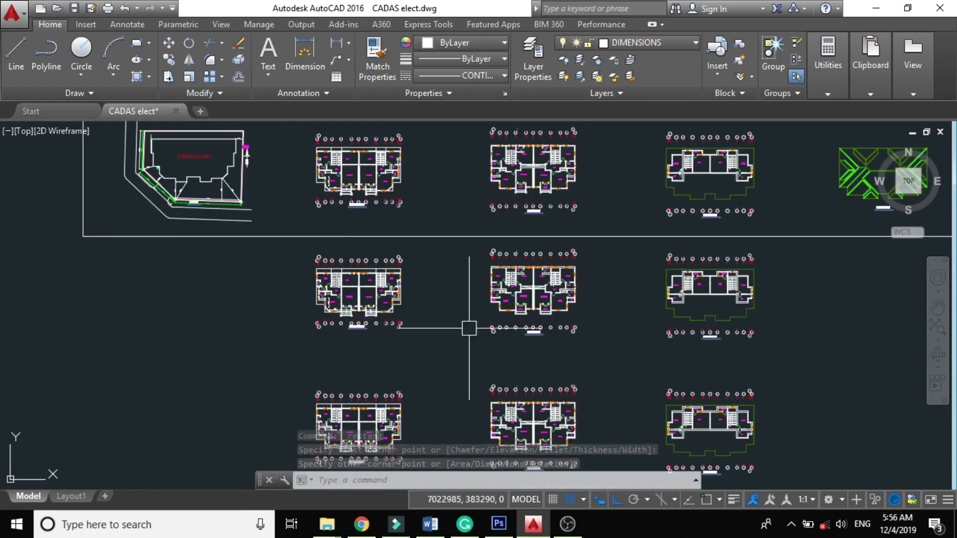
{"action": "scroll", "coordinate": [512, 321], "scroll_direction": "up", "scroll_amount": 2}
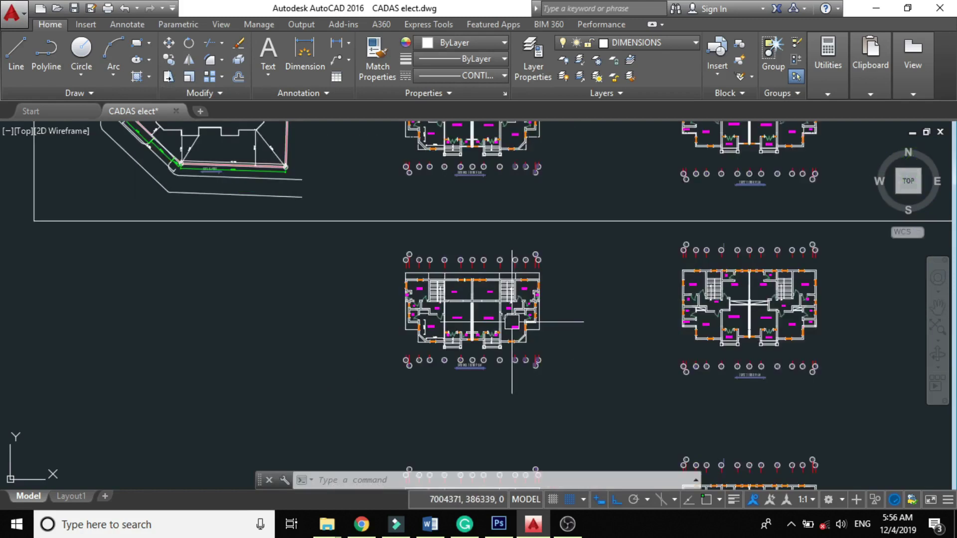
{"action": "scroll", "coordinate": [512, 322], "scroll_direction": "up", "scroll_amount": 3}
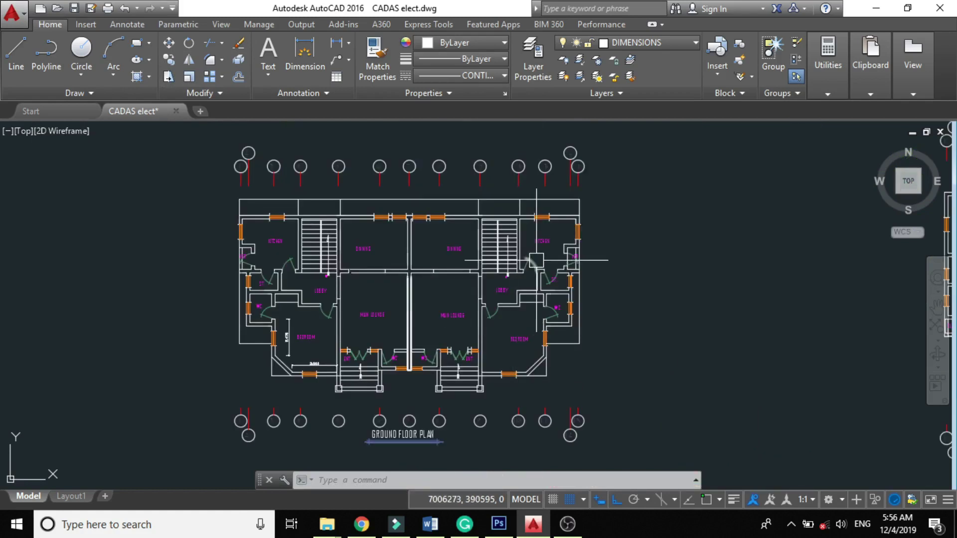
{"action": "scroll", "coordinate": [484, 293], "scroll_direction": "down", "scroll_amount": 2}
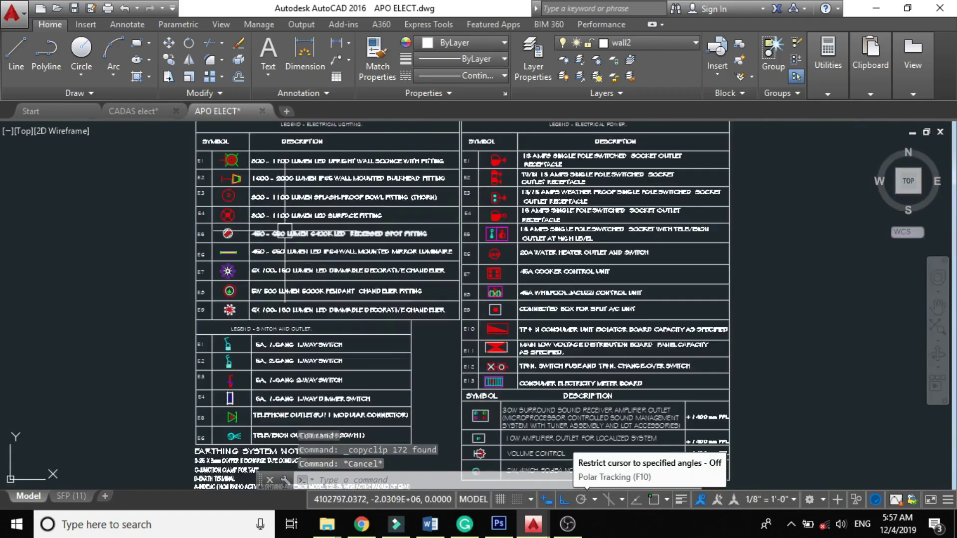
Window-select all the electrical legend tables in APO ELECT and copy them to the clipboard
{"action": "scroll", "coordinate": [284, 231], "scroll_direction": "down", "scroll_amount": 2}
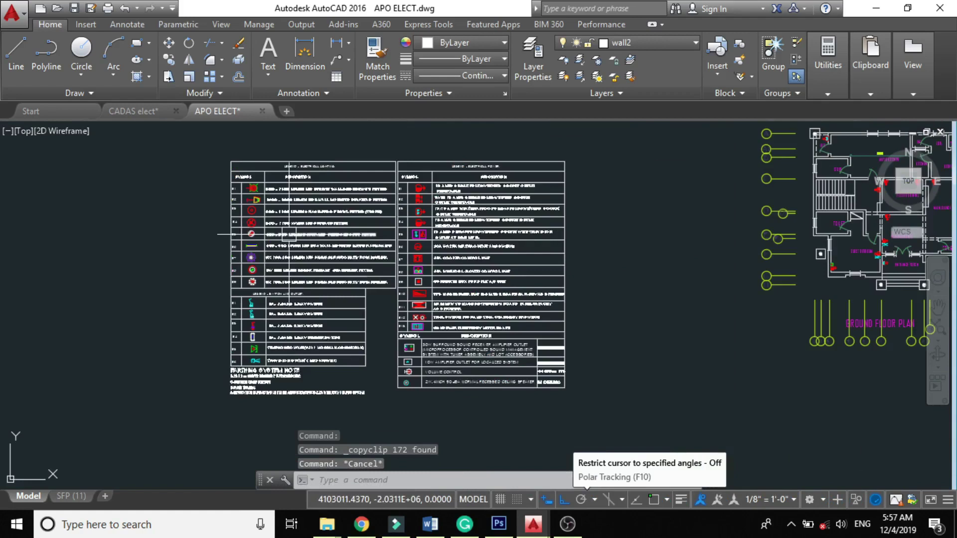
{"action": "left_click", "coordinate": [195, 130]}
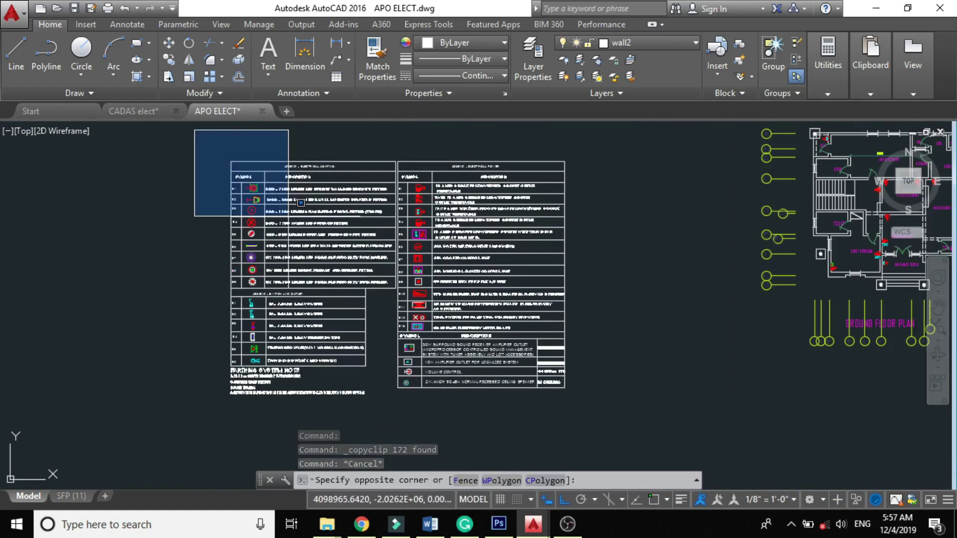
{"action": "left_click", "coordinate": [596, 402]}
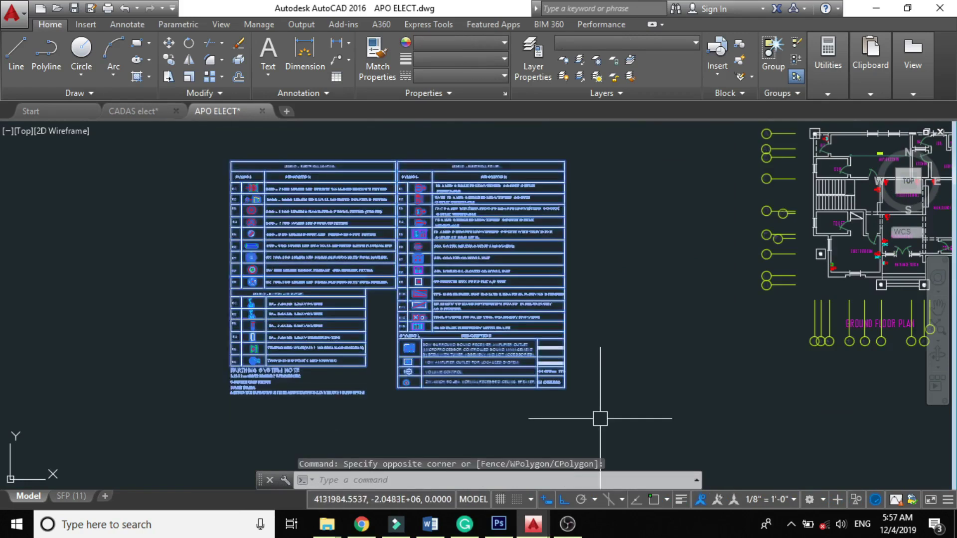
{"action": "key", "text": "ctrl+c"}
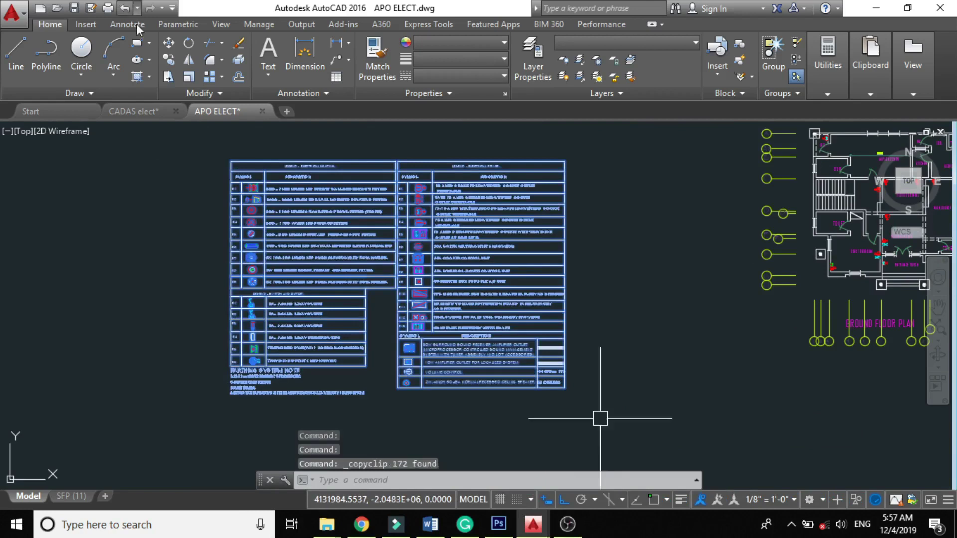
Paste the legend tables into CADAS elect, left of the ground floor plan
{"action": "left_click", "coordinate": [129, 112]}
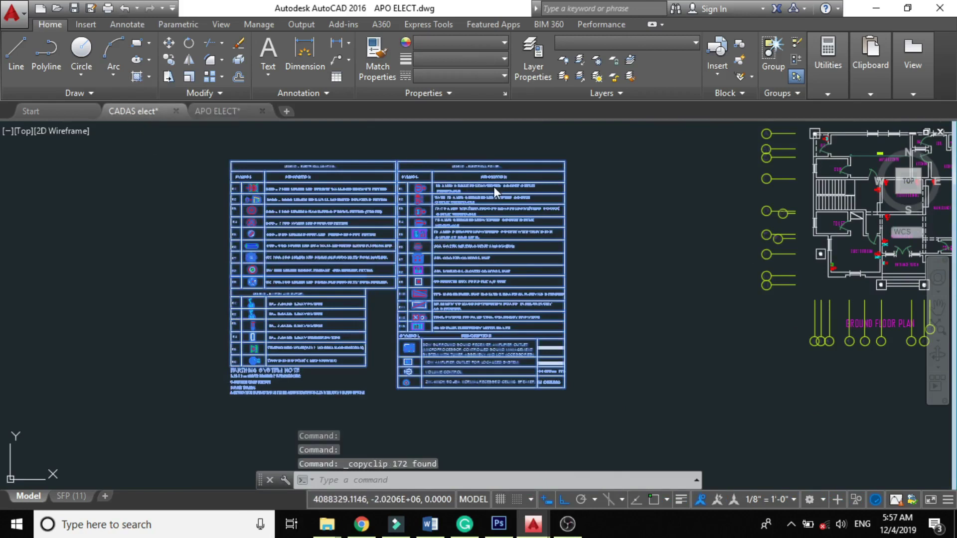
{"action": "scroll", "coordinate": [498, 214], "scroll_direction": "down", "scroll_amount": 2}
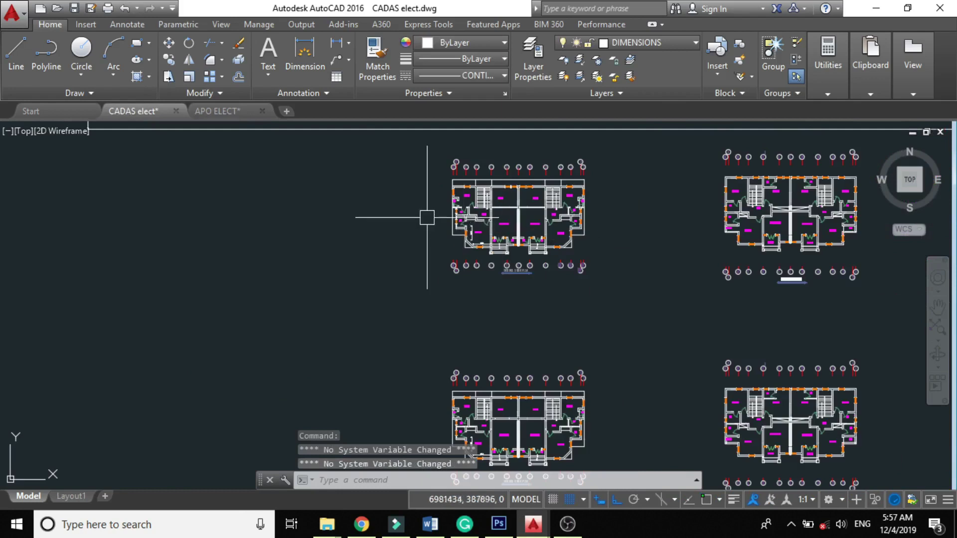
{"action": "key", "text": "ctrl+v"}
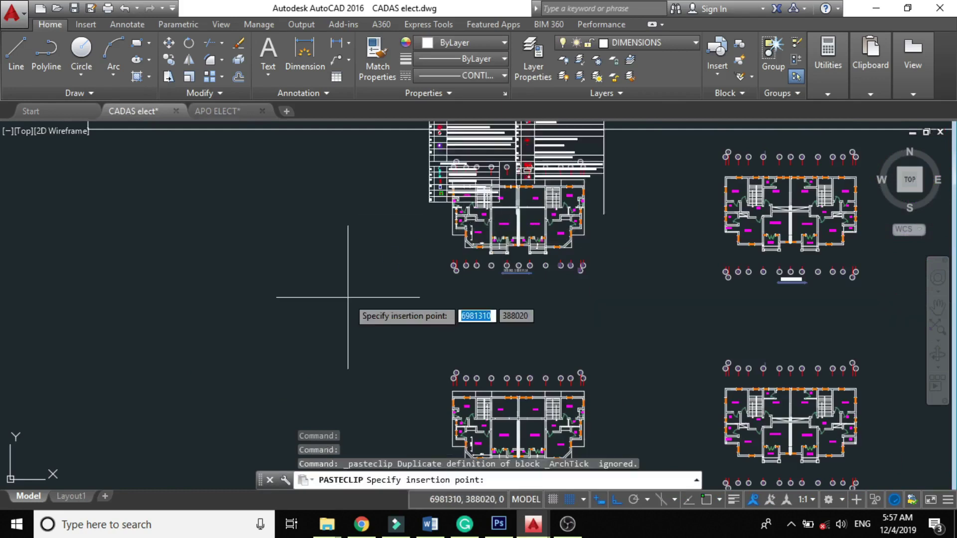
{"action": "left_click", "coordinate": [202, 278]}
{"action": "scroll", "coordinate": [208, 253], "scroll_direction": "up", "scroll_amount": 4}
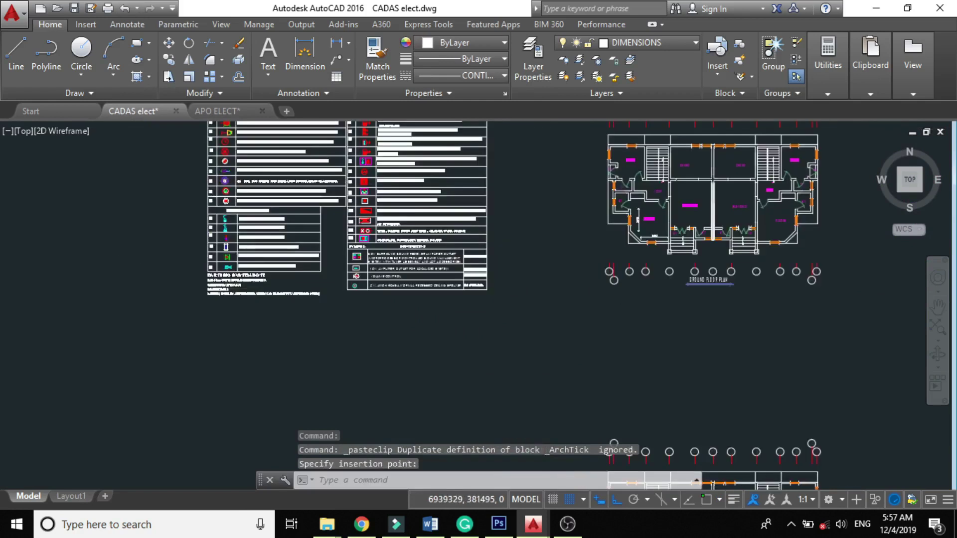
{"action": "scroll", "coordinate": [241, 244], "scroll_direction": "up", "scroll_amount": 3}
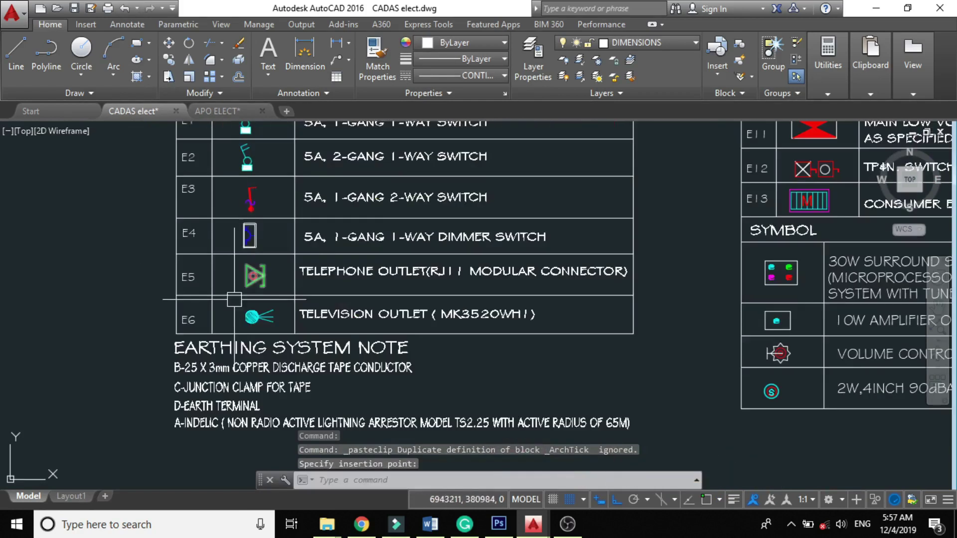
{"action": "scroll", "coordinate": [270, 314], "scroll_direction": "down", "scroll_amount": 8}
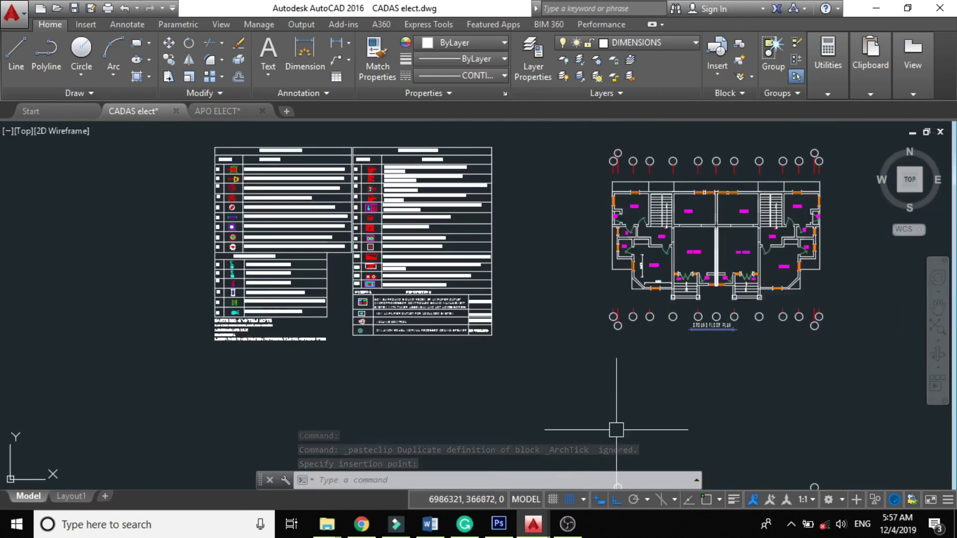
{"action": "scroll", "coordinate": [764, 227], "scroll_direction": "up", "scroll_amount": 2}
{"action": "scroll", "coordinate": [511, 164], "scroll_direction": "down", "scroll_amount": 2}
{"action": "scroll", "coordinate": [357, 288], "scroll_direction": "down", "scroll_amount": 3}
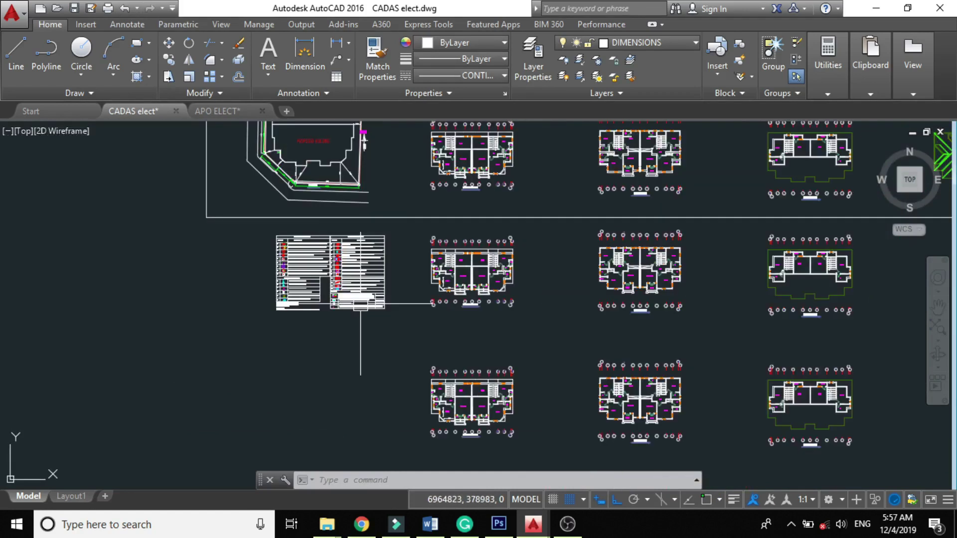
{"action": "scroll", "coordinate": [429, 256], "scroll_direction": "up", "scroll_amount": 7}
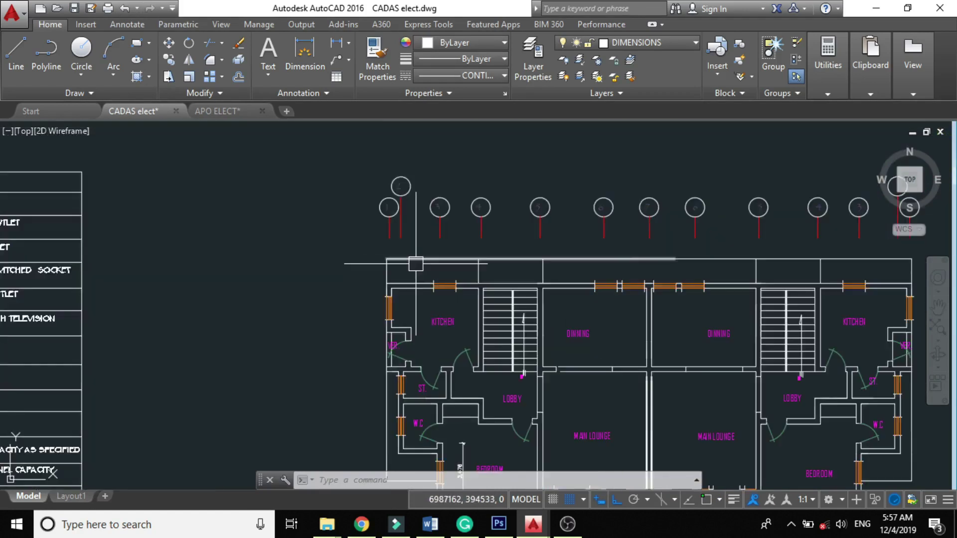
{"action": "scroll", "coordinate": [331, 282], "scroll_direction": "down", "scroll_amount": 3}
{"action": "scroll", "coordinate": [399, 304], "scroll_direction": "up", "scroll_amount": 4}
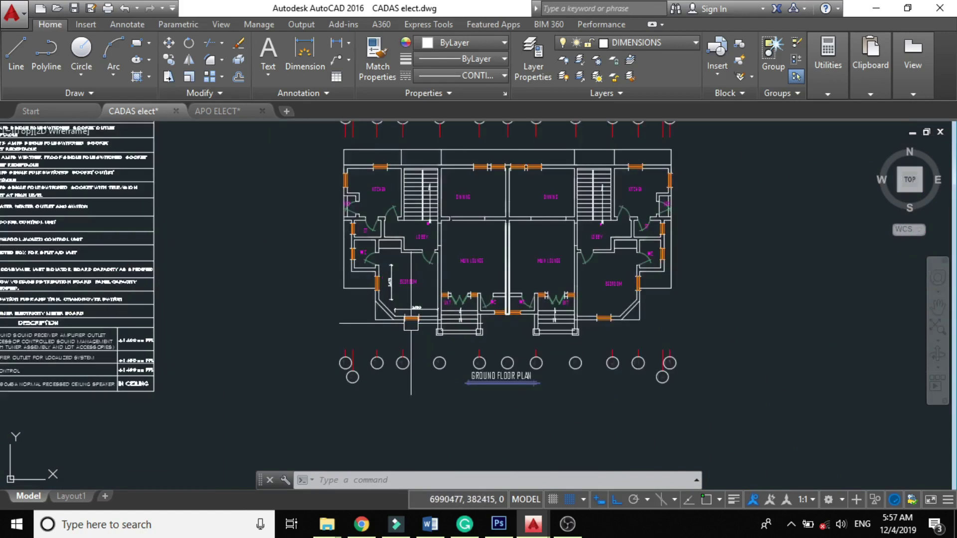
{"action": "scroll", "coordinate": [489, 212], "scroll_direction": "up", "scroll_amount": 2}
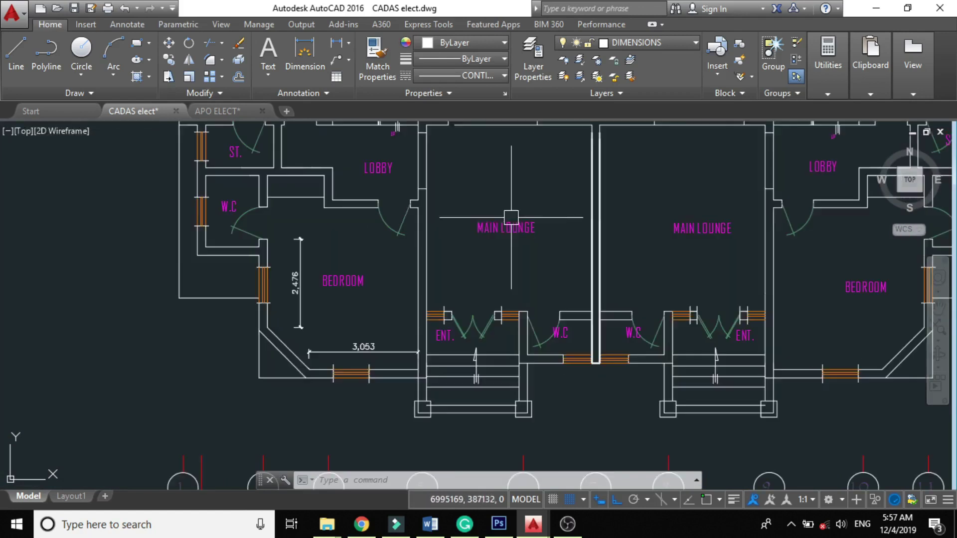
{"action": "scroll", "coordinate": [430, 300], "scroll_direction": "down", "scroll_amount": 2}
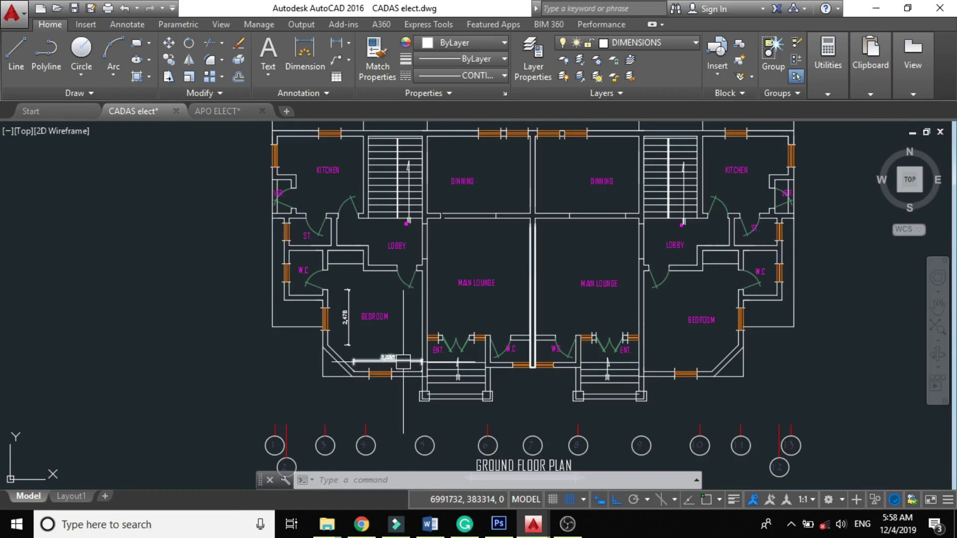
{"action": "scroll", "coordinate": [403, 362], "scroll_direction": "down", "scroll_amount": 4}
{"action": "scroll", "coordinate": [427, 379], "scroll_direction": "up", "scroll_amount": 4}
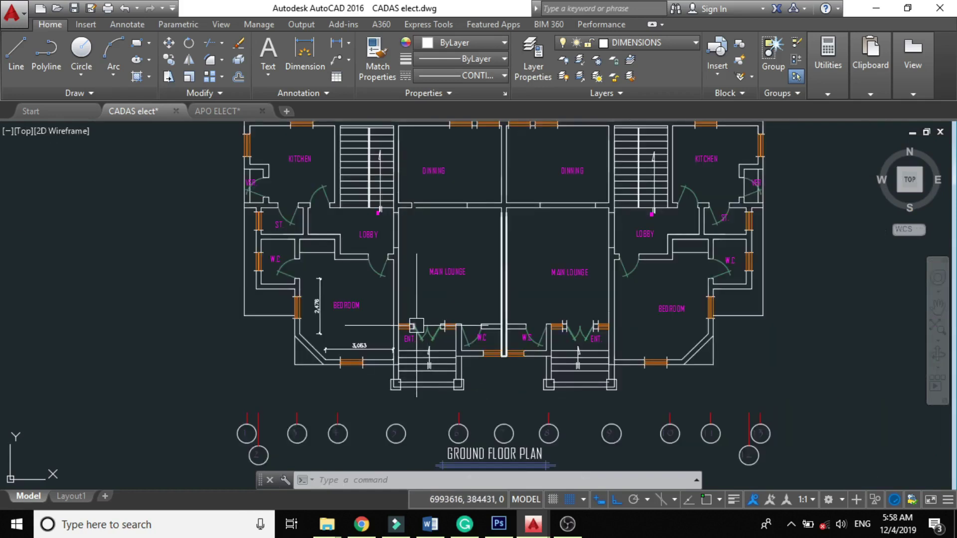
{"action": "scroll", "coordinate": [416, 325], "scroll_direction": "up", "scroll_amount": 2}
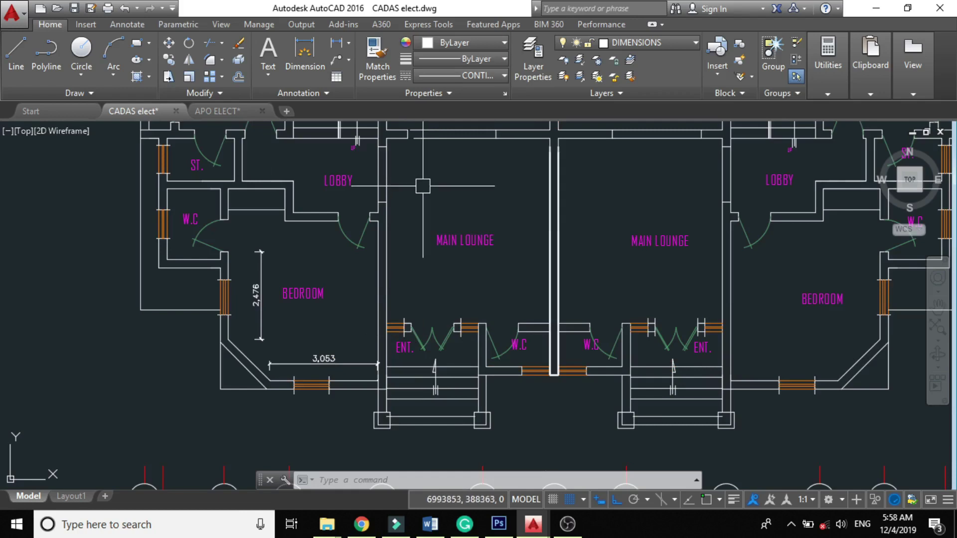
{"action": "scroll", "coordinate": [414, 394], "scroll_direction": "down", "scroll_amount": 2}
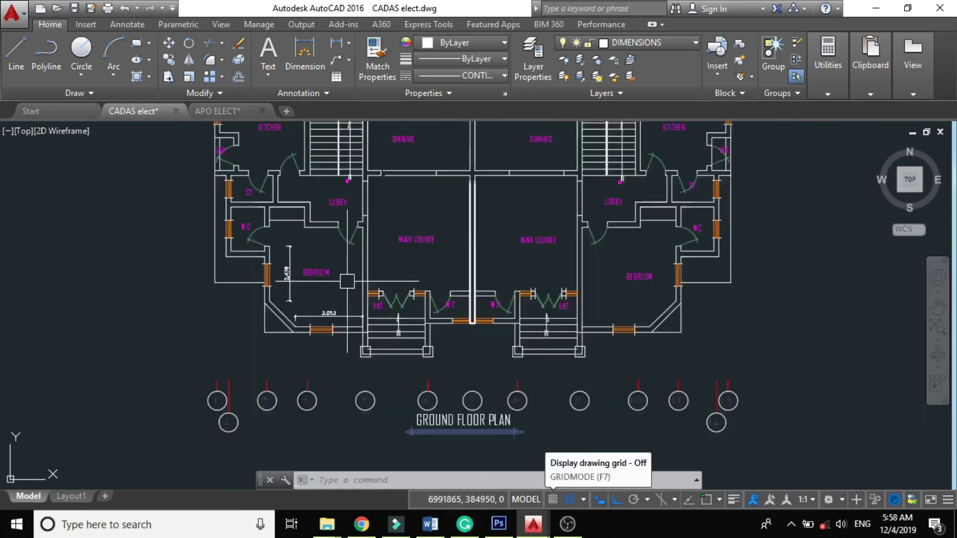
{"action": "scroll", "coordinate": [453, 223], "scroll_direction": "up", "scroll_amount": 6}
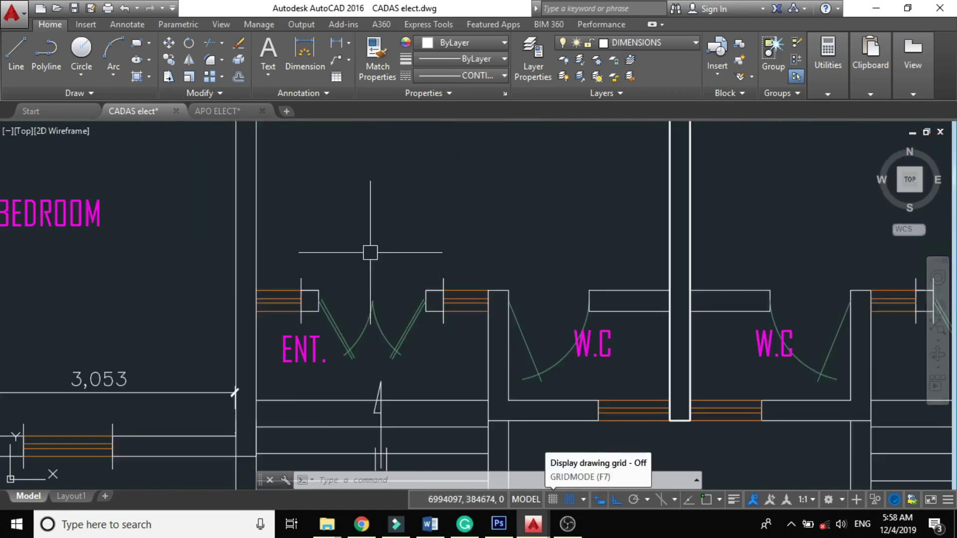
{"action": "scroll", "coordinate": [378, 257], "scroll_direction": "down", "scroll_amount": 2}
{"action": "scroll", "coordinate": [355, 324], "scroll_direction": "up", "scroll_amount": 2}
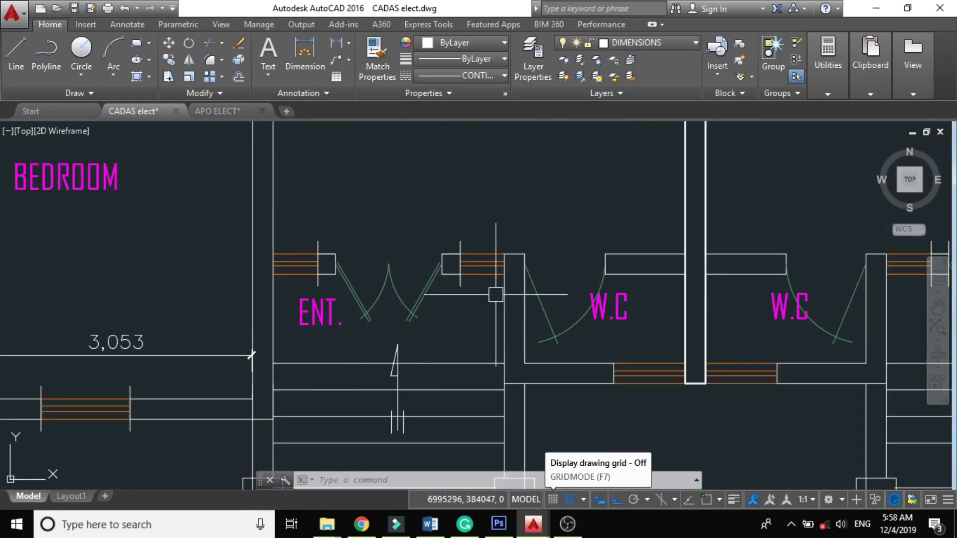
{"action": "scroll", "coordinate": [533, 282], "scroll_direction": "down", "scroll_amount": 3}
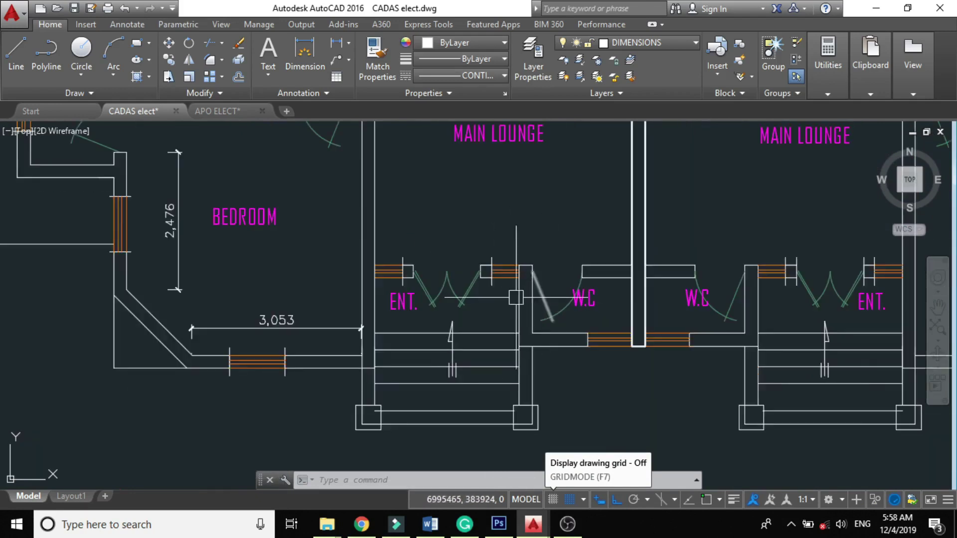
{"action": "scroll", "coordinate": [396, 283], "scroll_direction": "up", "scroll_amount": 3}
{"action": "scroll", "coordinate": [638, 297], "scroll_direction": "down", "scroll_amount": 6}
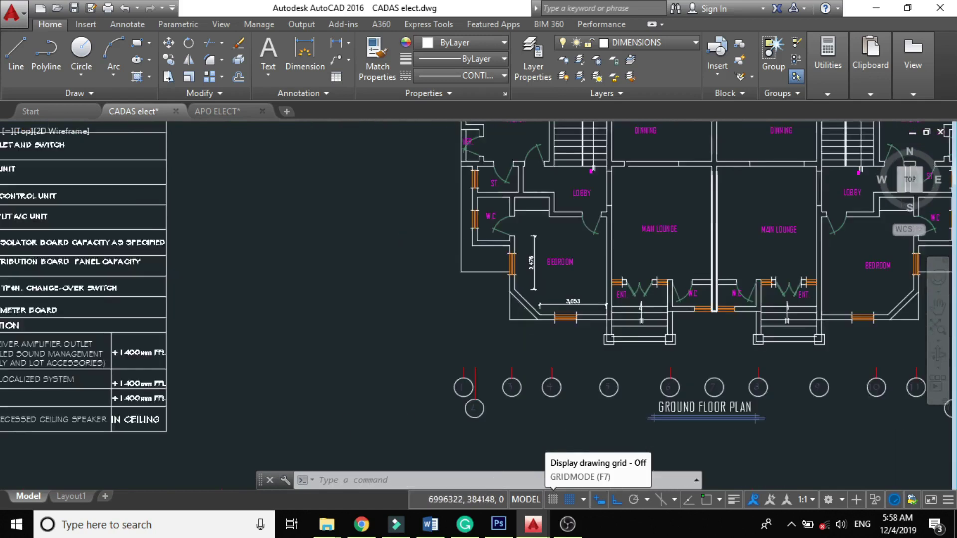
Copy the E3 weatherproof socket symbol from the legend to beside the ENT. label
{"action": "scroll", "coordinate": [652, 329], "scroll_direction": "down", "scroll_amount": 2}
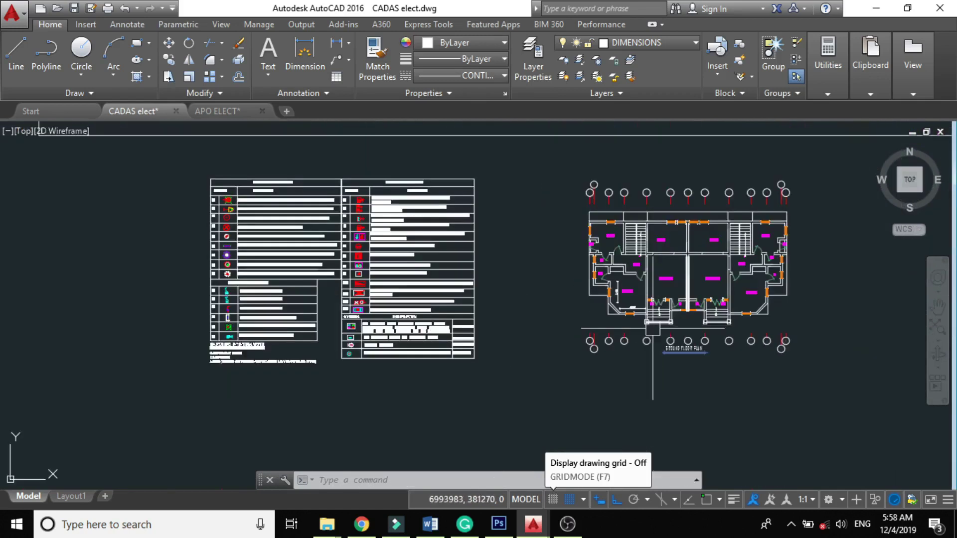
{"action": "scroll", "coordinate": [274, 245], "scroll_direction": "up", "scroll_amount": 2}
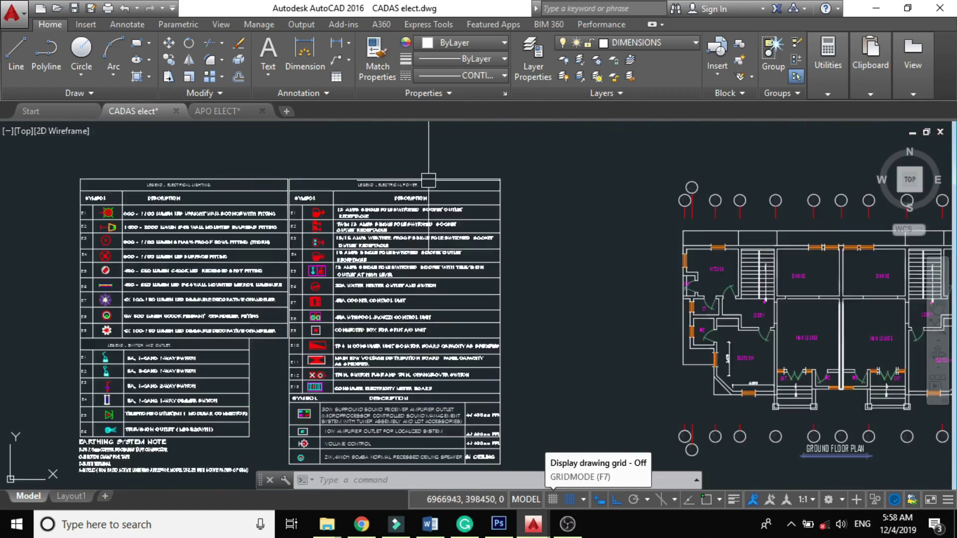
{"action": "scroll", "coordinate": [317, 309], "scroll_direction": "up", "scroll_amount": 2}
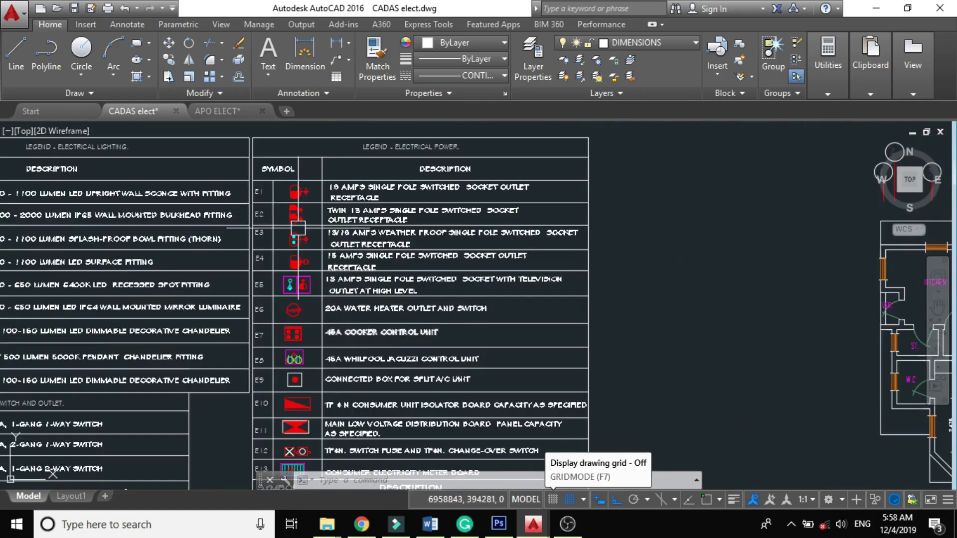
{"action": "scroll", "coordinate": [298, 228], "scroll_direction": "up", "scroll_amount": 4}
{"action": "left_click", "coordinate": [298, 274]}
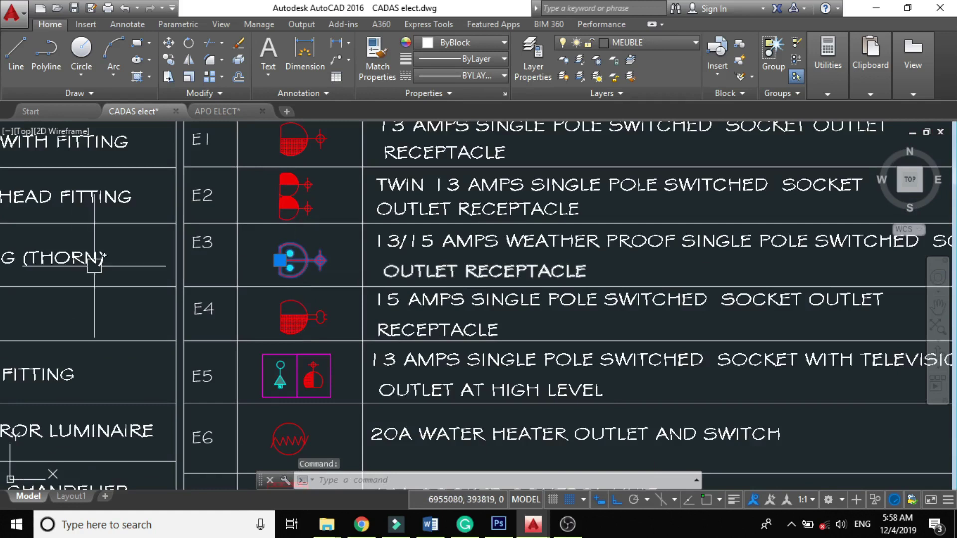
{"action": "type", "text": "cp"}
{"action": "key", "text": "Return"}
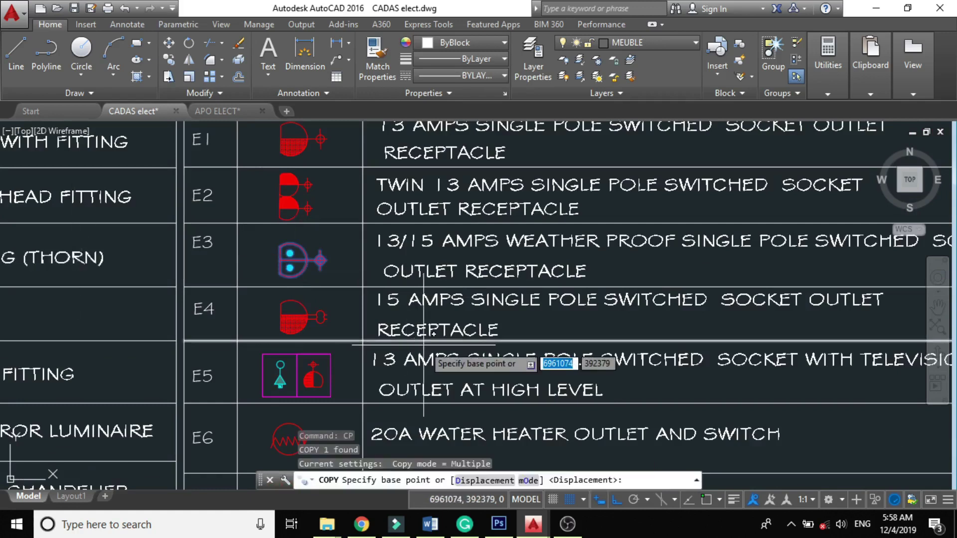
{"action": "left_click", "coordinate": [294, 242]}
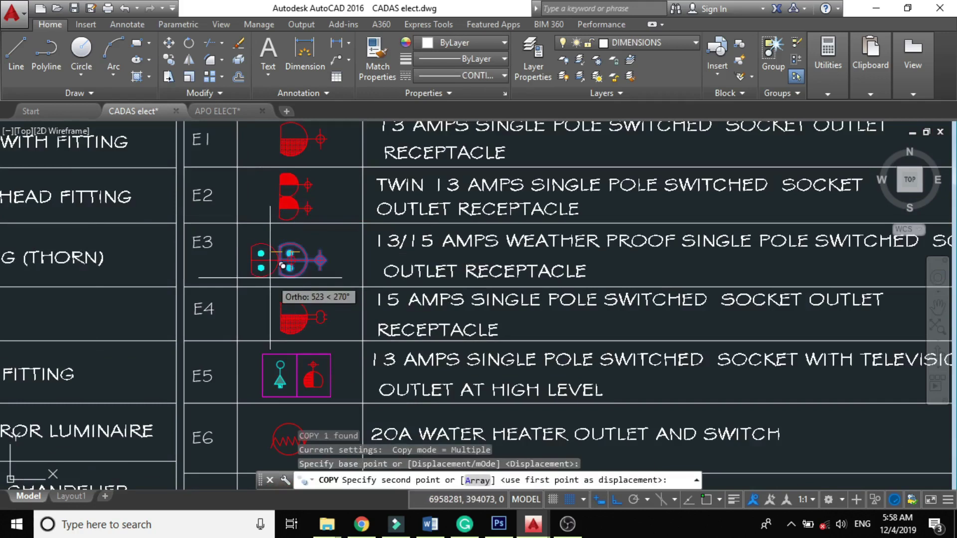
{"action": "scroll", "coordinate": [269, 278], "scroll_direction": "down", "scroll_amount": 4}
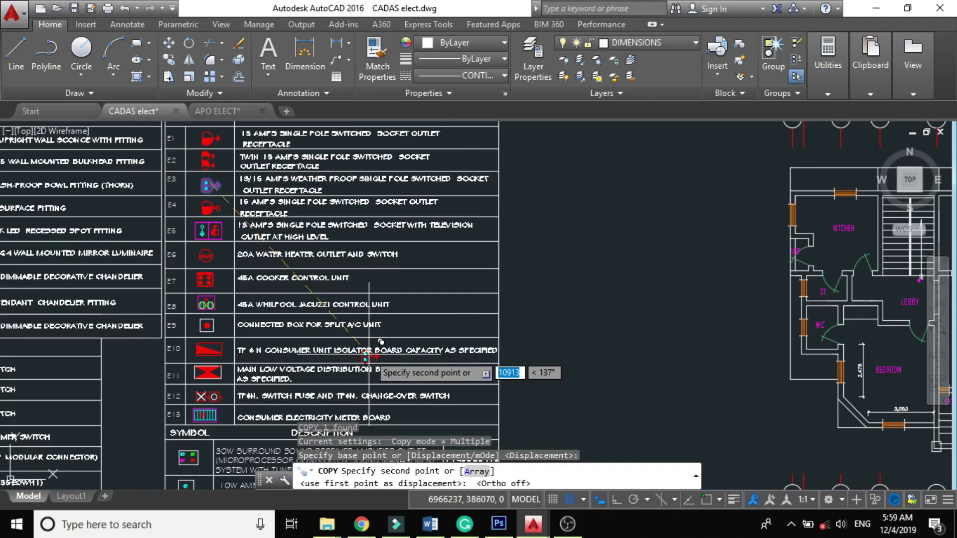
{"action": "scroll", "coordinate": [369, 349], "scroll_direction": "down", "scroll_amount": 6}
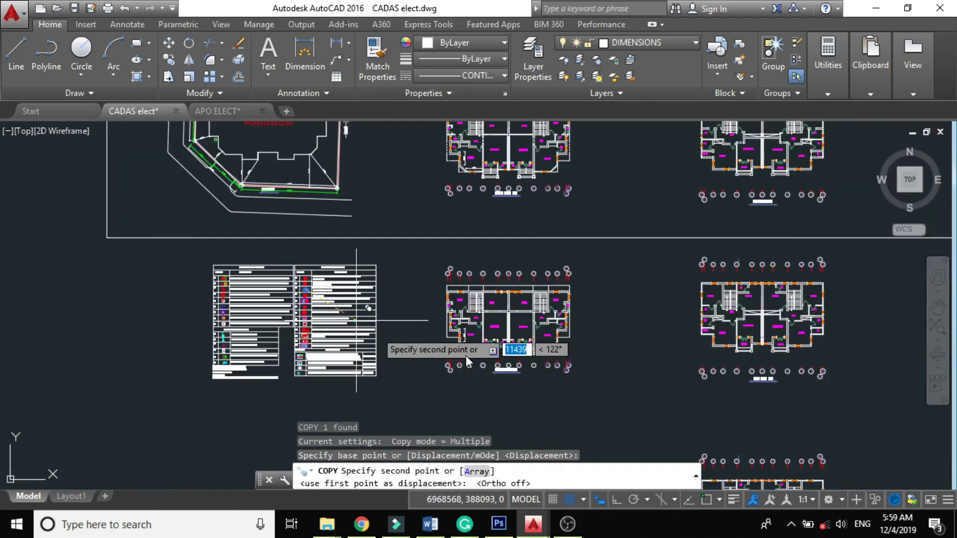
{"action": "scroll", "coordinate": [465, 355], "scroll_direction": "up", "scroll_amount": 6}
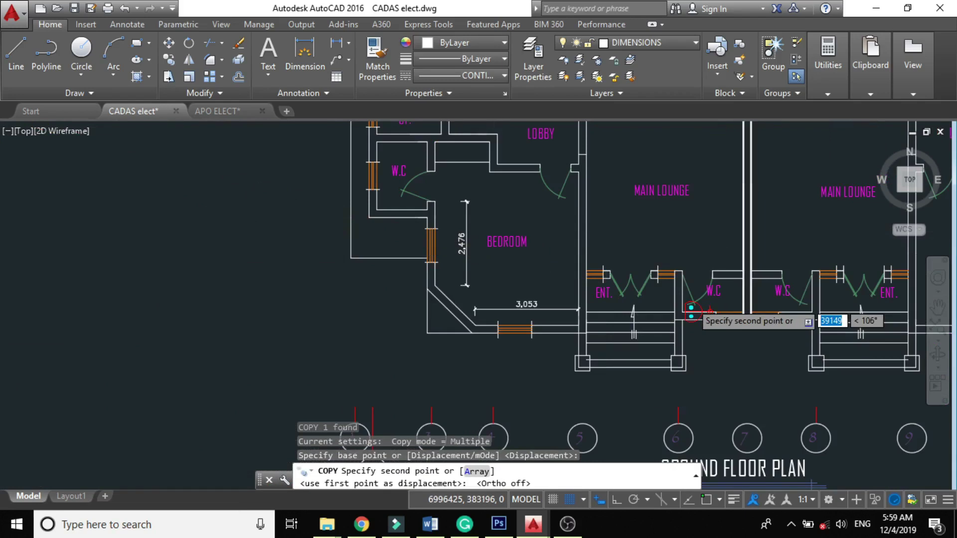
{"action": "scroll", "coordinate": [639, 299], "scroll_direction": "up", "scroll_amount": 6}
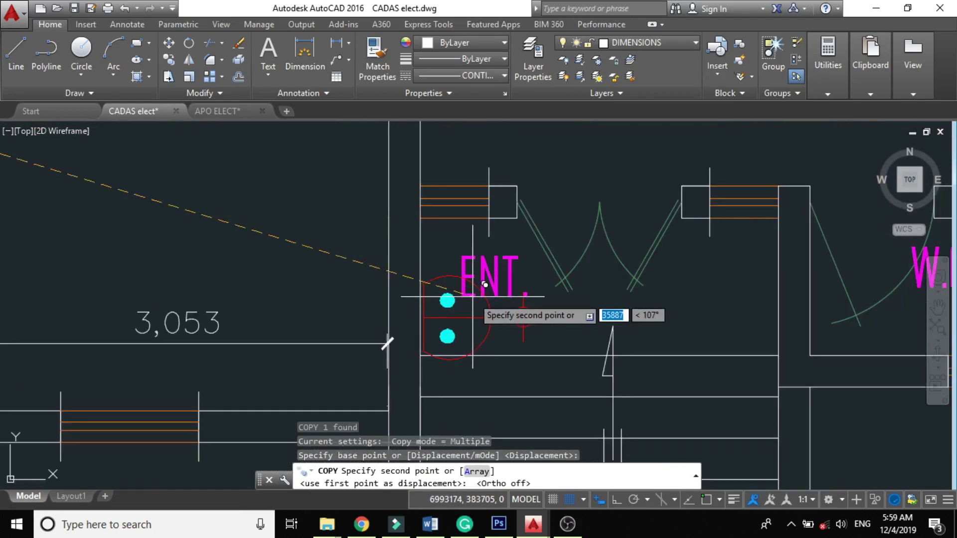
{"action": "left_click", "coordinate": [472, 294]}
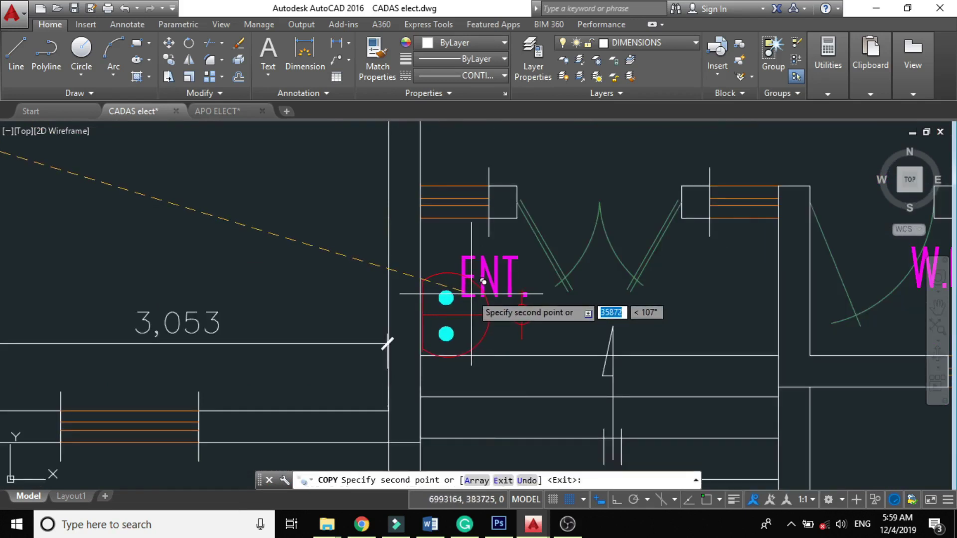
{"action": "key", "text": "Escape"}
Scale the entrance socket symbol by a factor of 0.6
{"action": "left_click", "coordinate": [466, 314]}
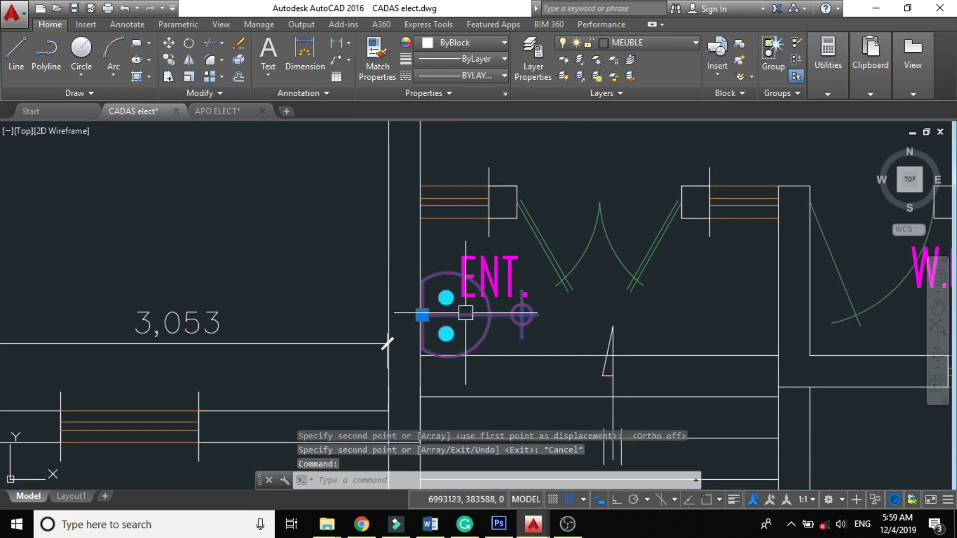
{"action": "key", "text": "Return"}
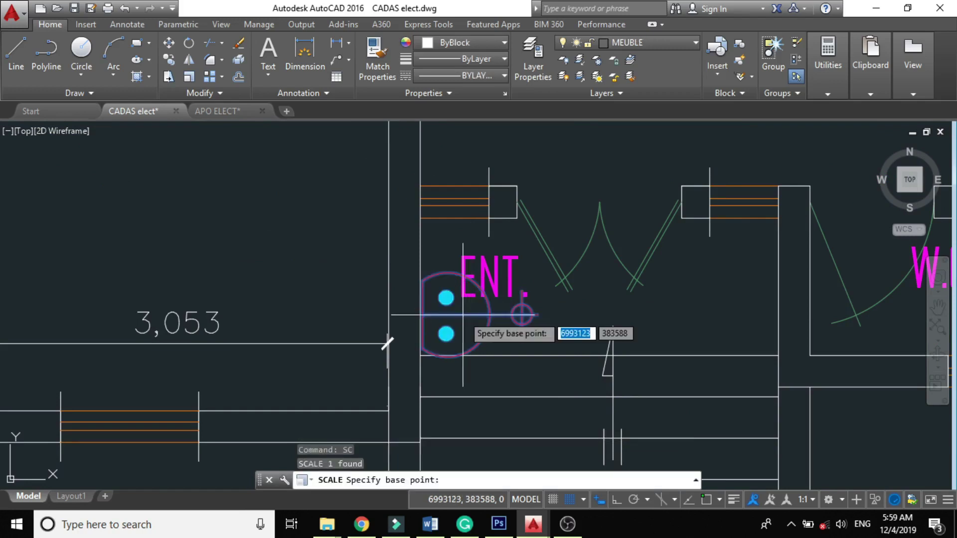
{"action": "left_click", "coordinate": [446, 298]}
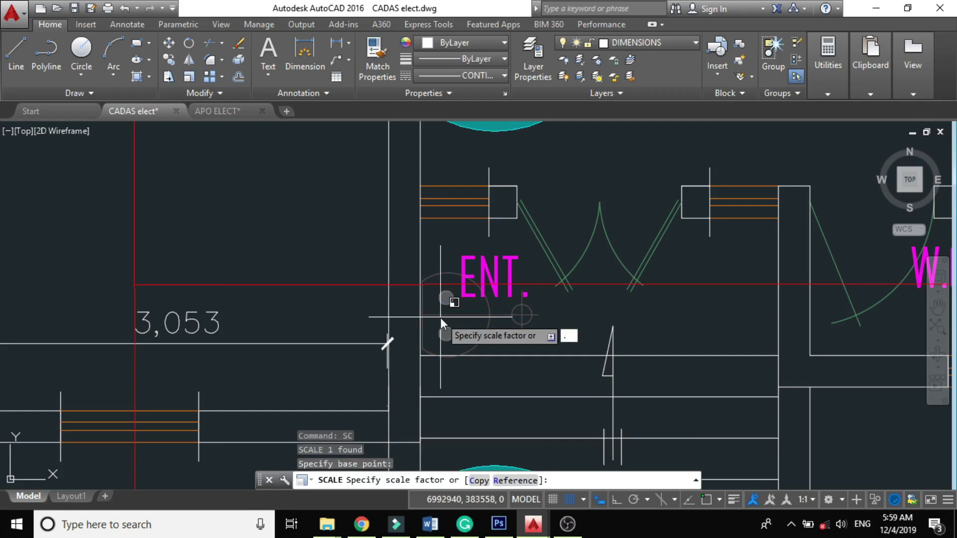
{"action": "type", "text": ".6"}
{"action": "key", "text": "Return"}
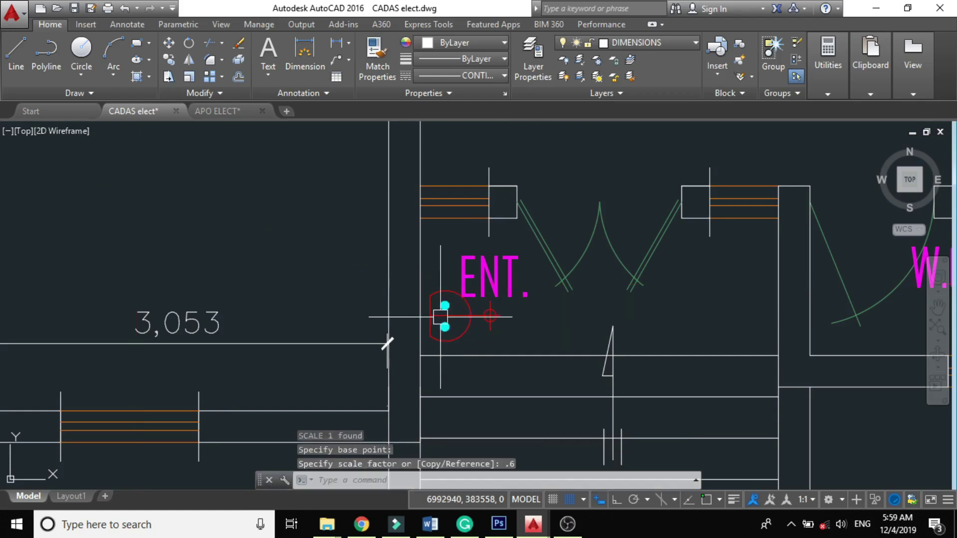
Move the scaled socket symbol against the entrance wall beside the door
{"action": "scroll", "coordinate": [441, 317], "scroll_direction": "up", "scroll_amount": 2}
{"action": "left_click", "coordinate": [425, 316]}
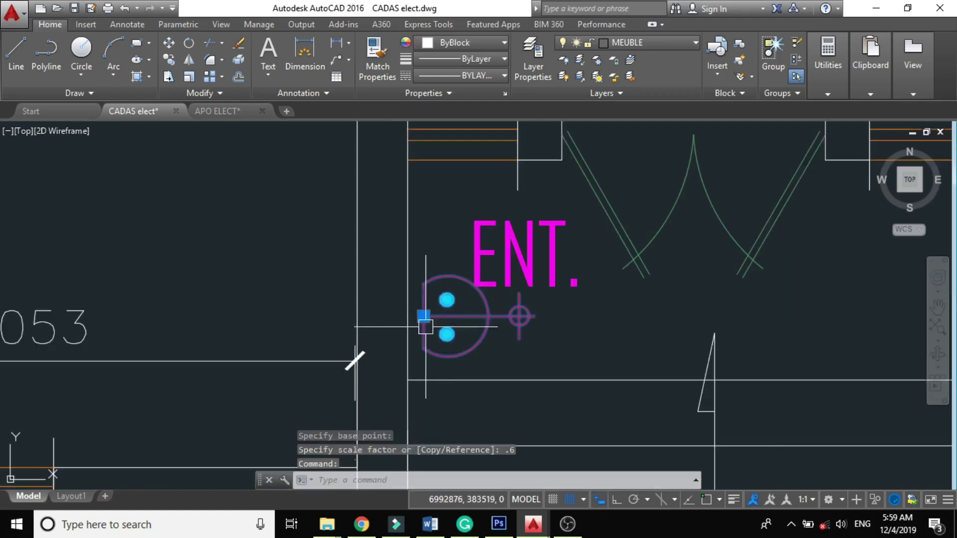
{"action": "scroll", "coordinate": [431, 313], "scroll_direction": "up", "scroll_amount": 2}
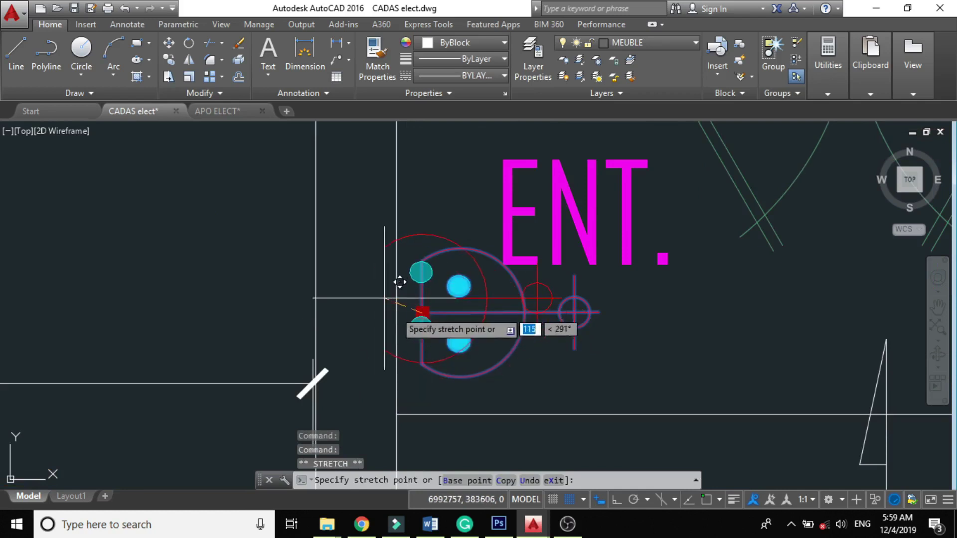
{"action": "scroll", "coordinate": [414, 294], "scroll_direction": "down", "scroll_amount": 4}
{"action": "scroll", "coordinate": [449, 344], "scroll_direction": "up", "scroll_amount": 6}
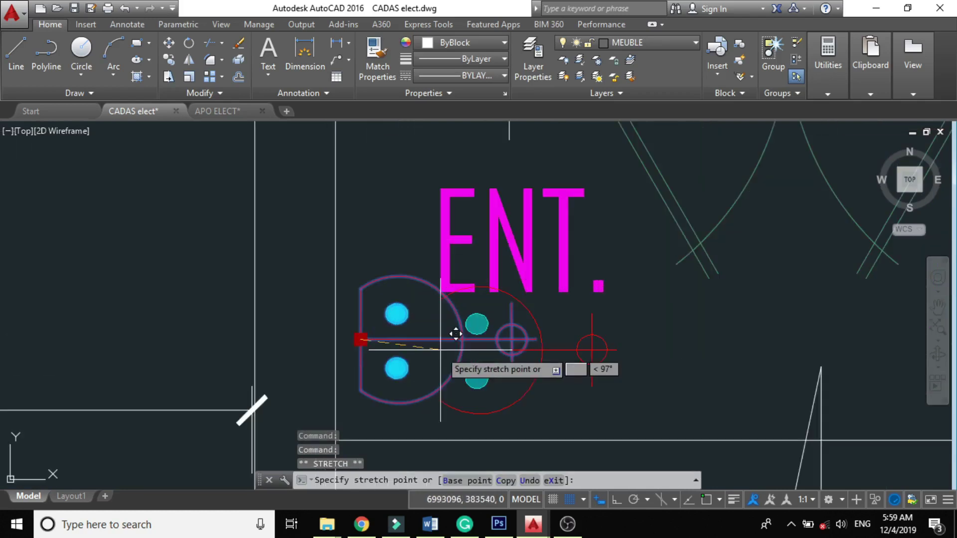
{"action": "scroll", "coordinate": [394, 210], "scroll_direction": "down", "scroll_amount": 3}
{"action": "scroll", "coordinate": [385, 215], "scroll_direction": "up", "scroll_amount": 3}
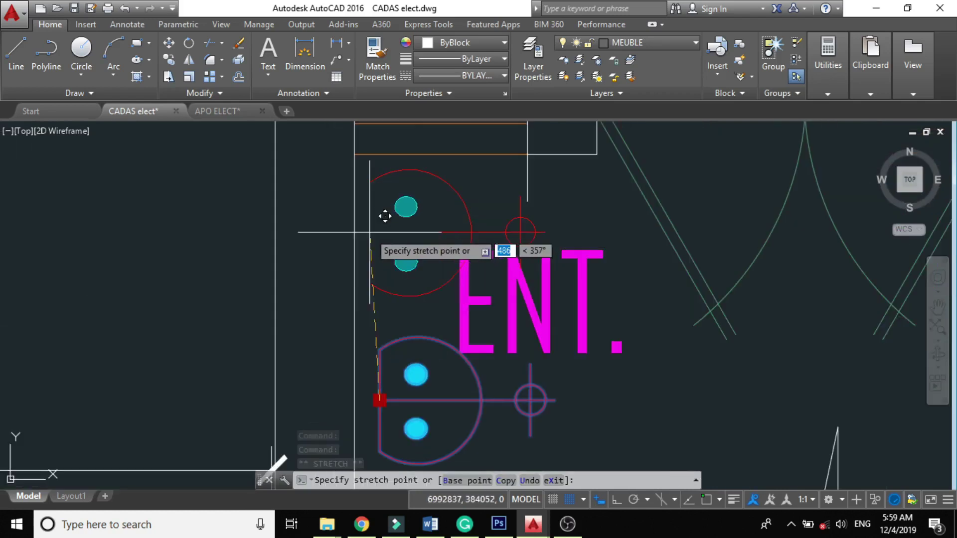
{"action": "left_click", "coordinate": [357, 233]}
{"action": "key", "text": "Escape"}
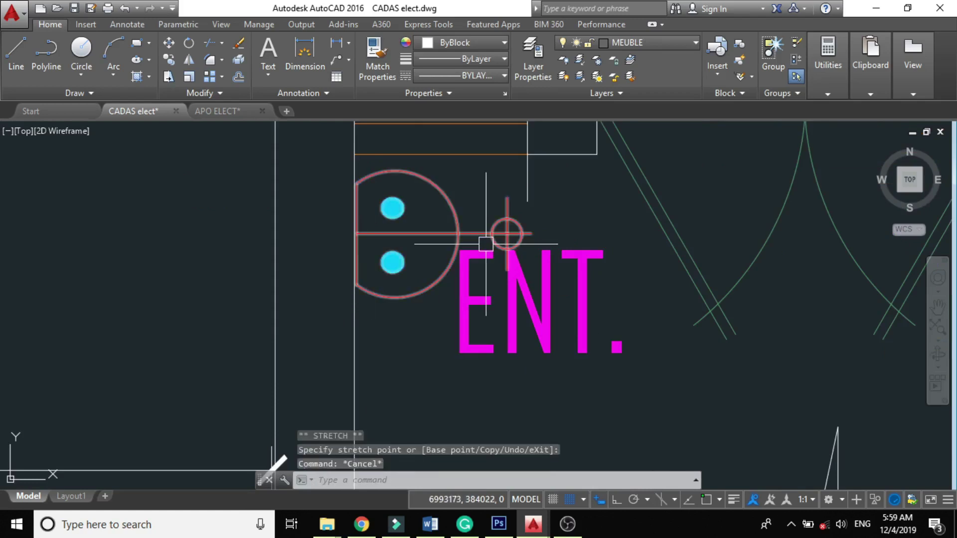
{"action": "scroll", "coordinate": [375, 405], "scroll_direction": "down", "scroll_amount": 10}
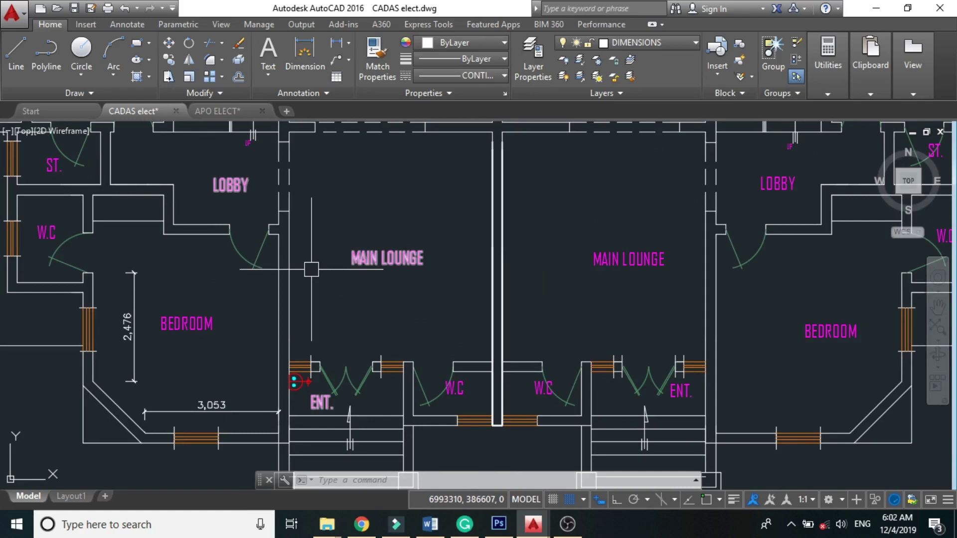
Copy the E1 13 amp socket symbol from the legend onto the main lounge's left wall
{"action": "middle_click_drag", "start_coordinate": [311, 270], "coordinate": [343, 283]}
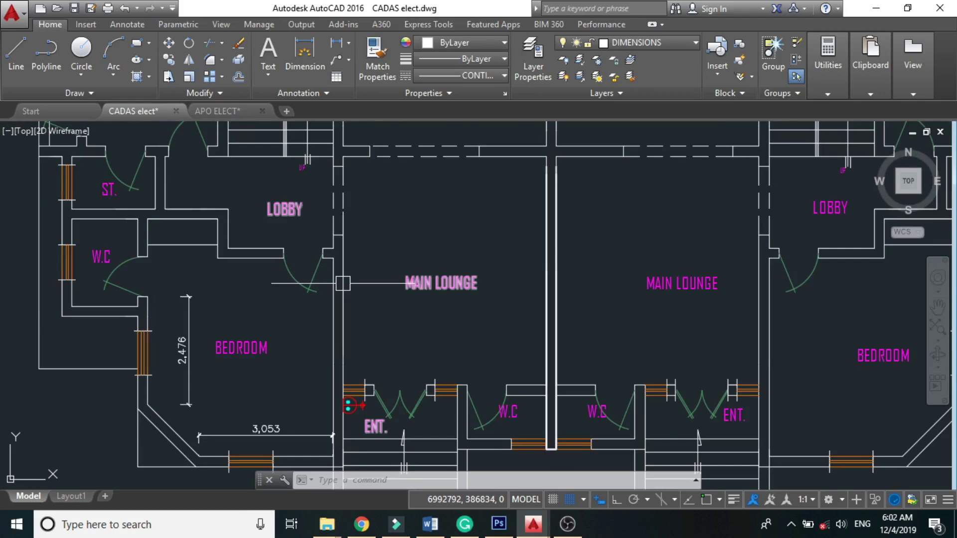
{"action": "scroll", "coordinate": [349, 405], "scroll_direction": "down", "scroll_amount": 2}
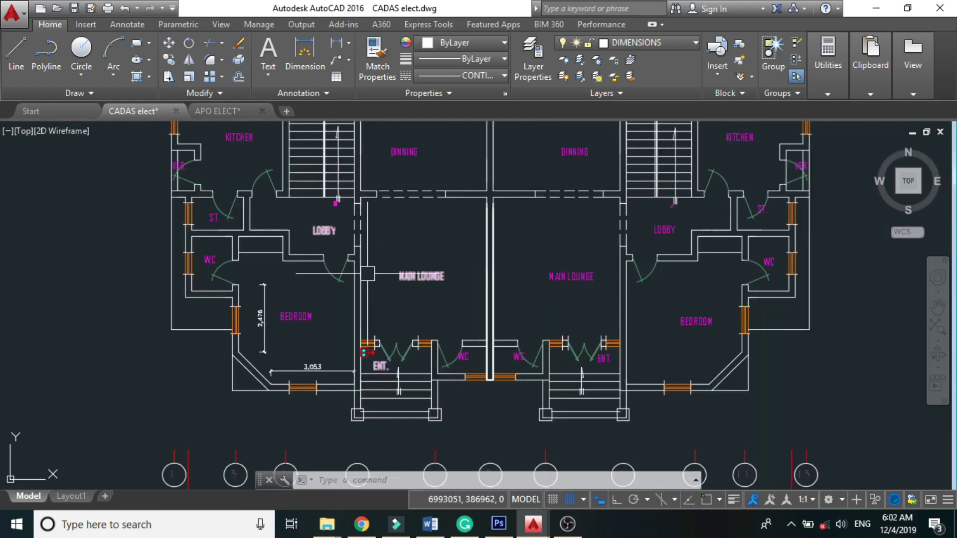
{"action": "scroll", "coordinate": [400, 286], "scroll_direction": "down", "scroll_amount": 6}
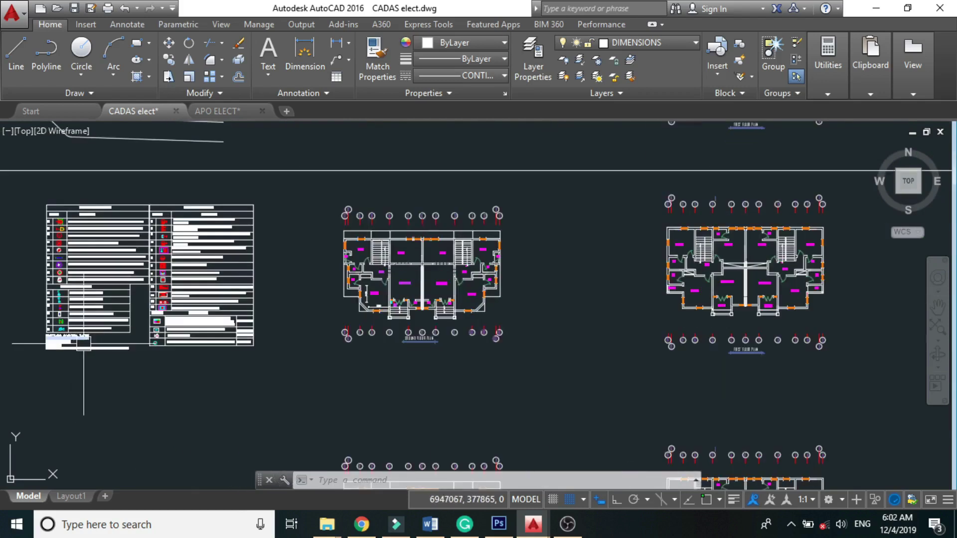
{"action": "scroll", "coordinate": [156, 274], "scroll_direction": "up", "scroll_amount": 4}
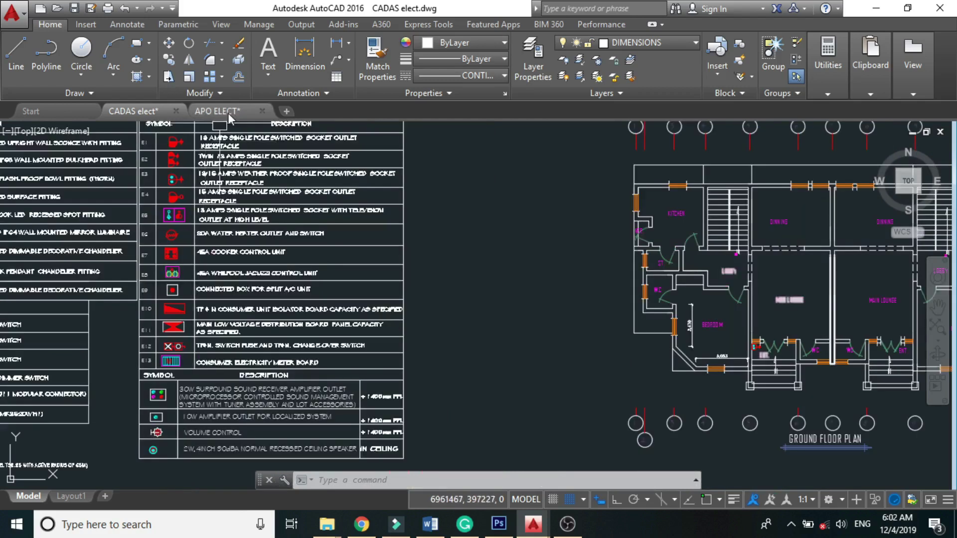
{"action": "scroll", "coordinate": [224, 130], "scroll_direction": "up", "scroll_amount": 4}
{"action": "left_click", "coordinate": [114, 153]}
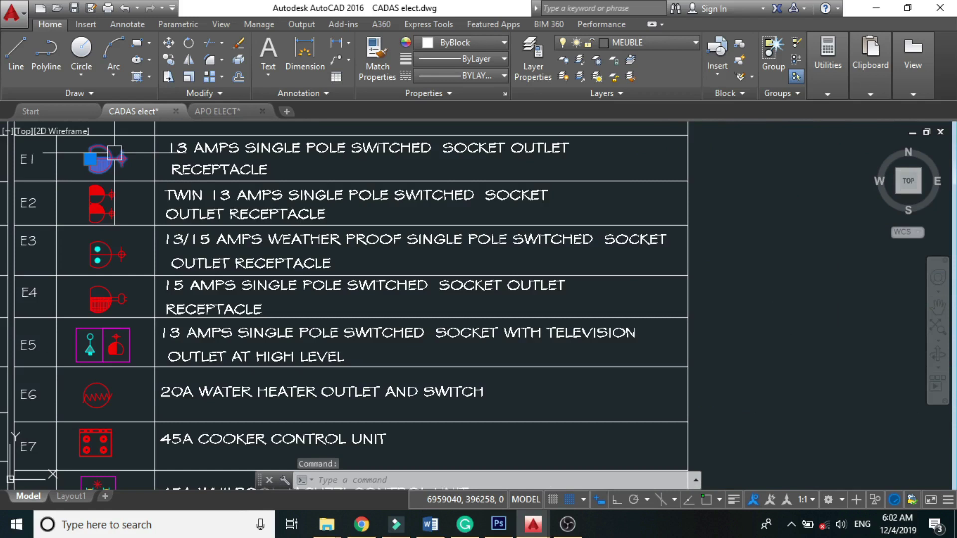
{"action": "type", "text": "co"}
{"action": "key", "text": "Return"}
{"action": "left_click", "coordinate": [110, 172]}
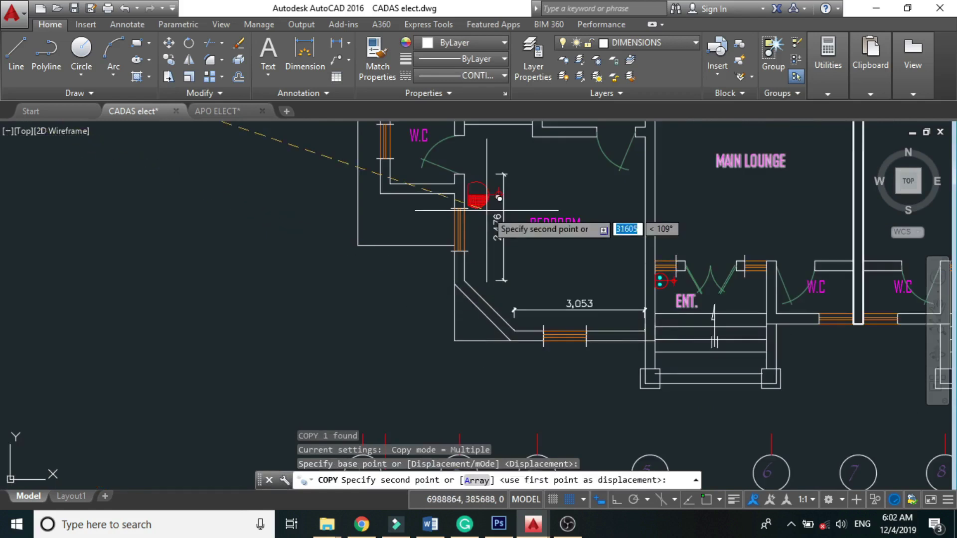
{"action": "scroll", "coordinate": [499, 198], "scroll_direction": "up", "scroll_amount": 4}
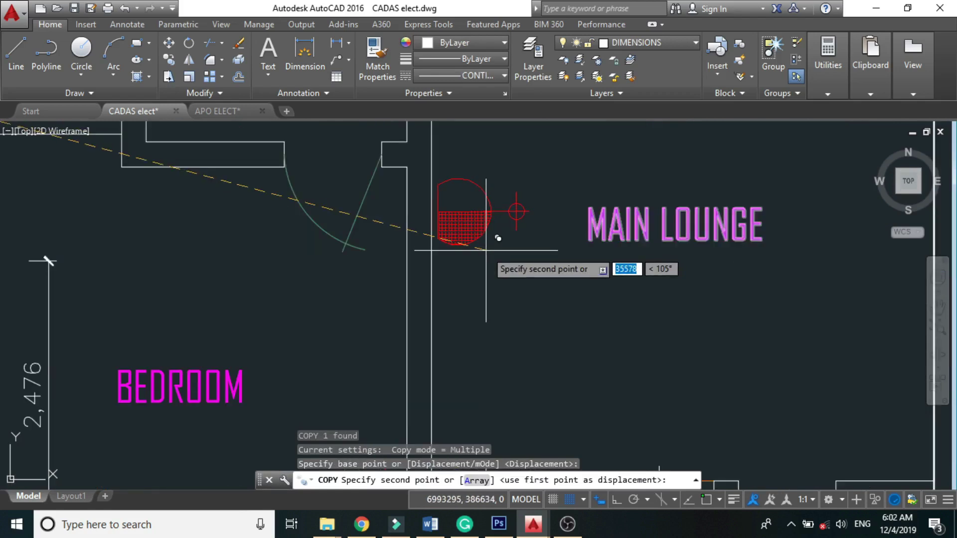
{"action": "left_click", "coordinate": [486, 250]}
{"action": "scroll", "coordinate": [486, 250], "scroll_direction": "down", "scroll_amount": 4}
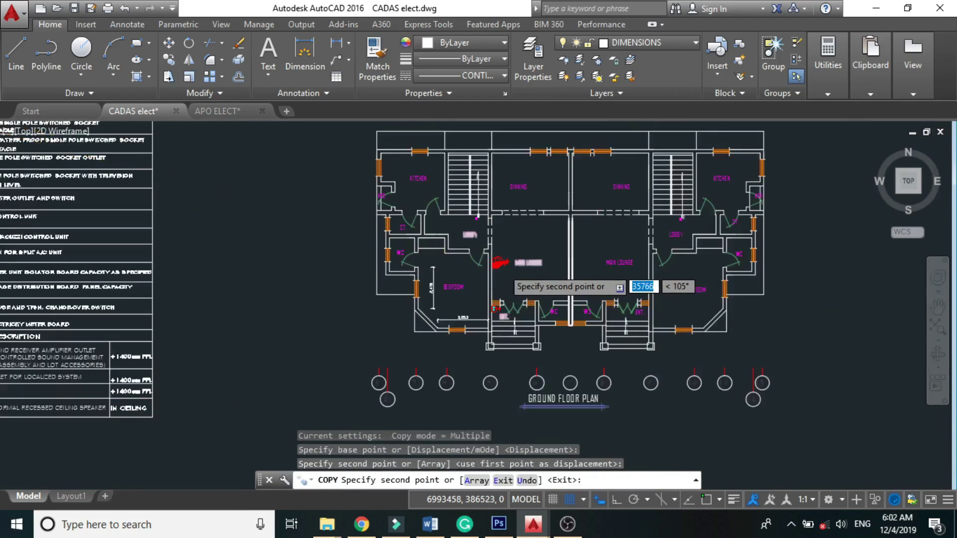
Copy the E6 television outlet symbol from the legend to just below the lounge socket
{"action": "key", "text": "Escape"}
{"action": "scroll", "coordinate": [944, 184], "scroll_direction": "down", "scroll_amount": 2}
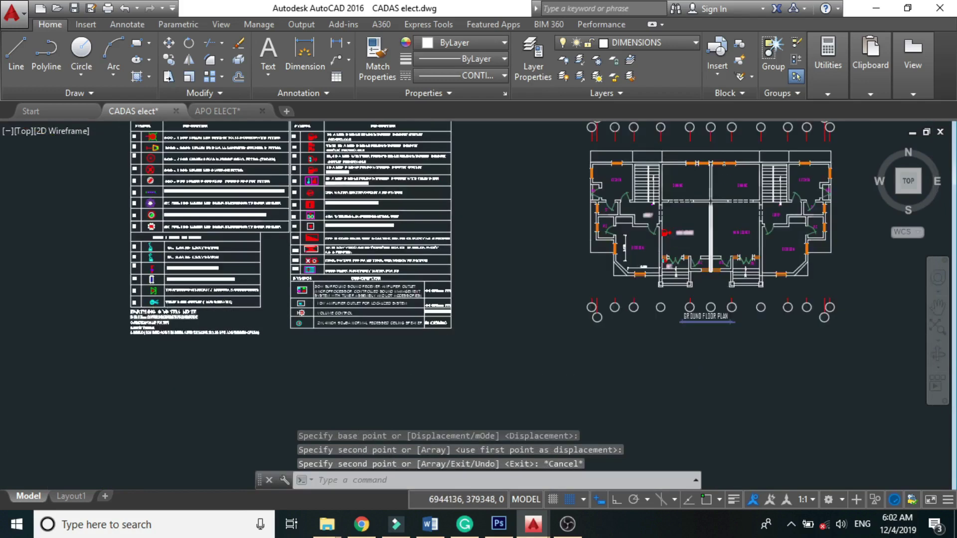
{"action": "scroll", "coordinate": [155, 302], "scroll_direction": "up", "scroll_amount": 6}
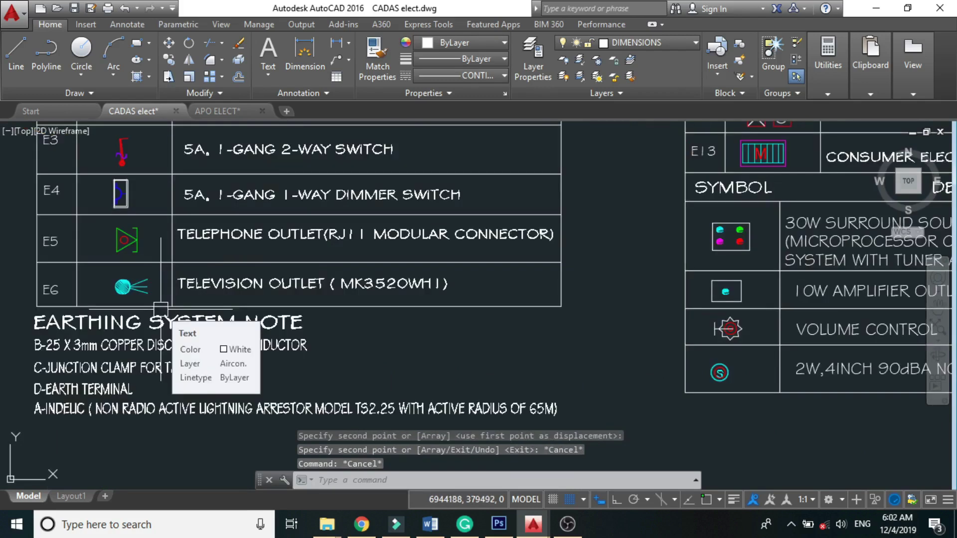
{"action": "key", "text": "Escape"}
{"action": "left_click", "coordinate": [145, 292]}
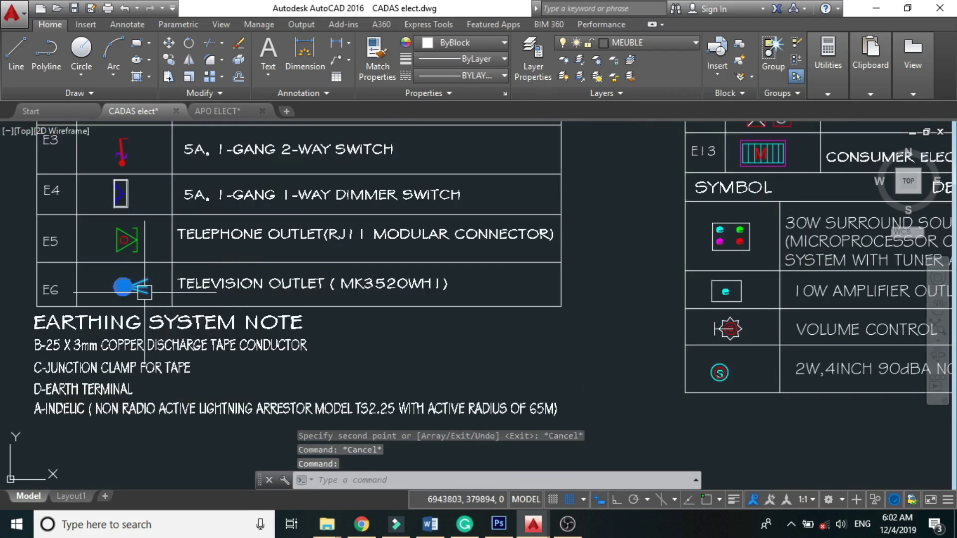
{"action": "type", "text": "co"}
{"action": "key", "text": "Return"}
{"action": "left_click", "coordinate": [144, 292]}
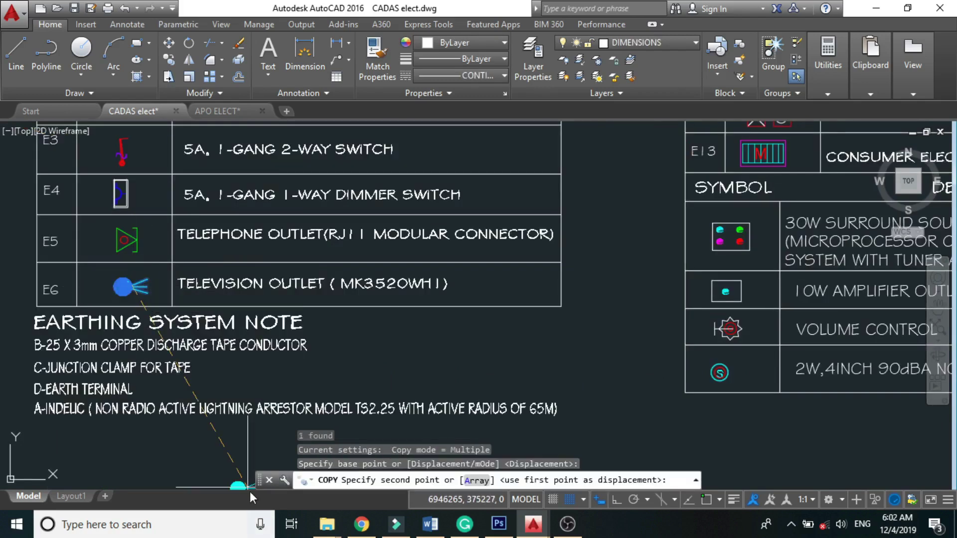
{"action": "scroll", "coordinate": [180, 289], "scroll_direction": "down", "scroll_amount": 5}
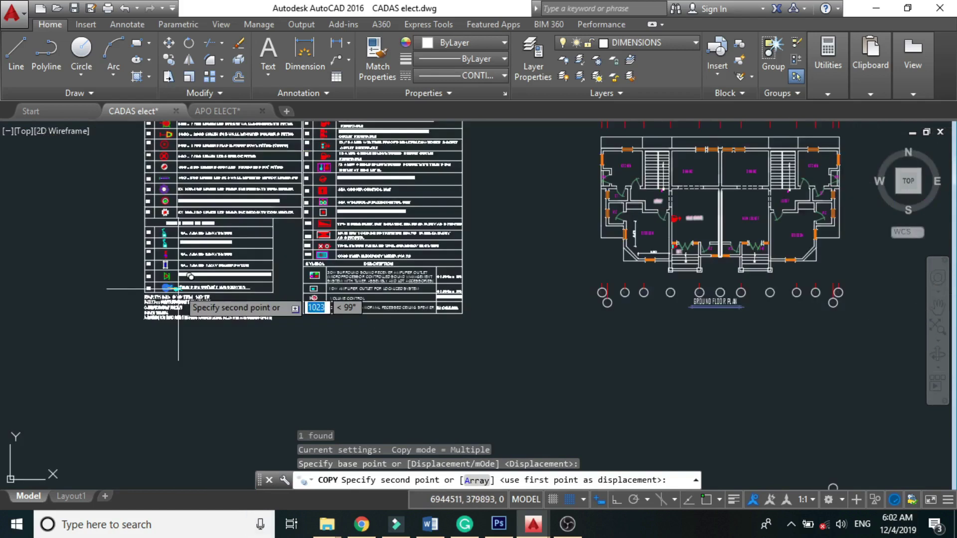
{"action": "scroll", "coordinate": [674, 217], "scroll_direction": "up", "scroll_amount": 5}
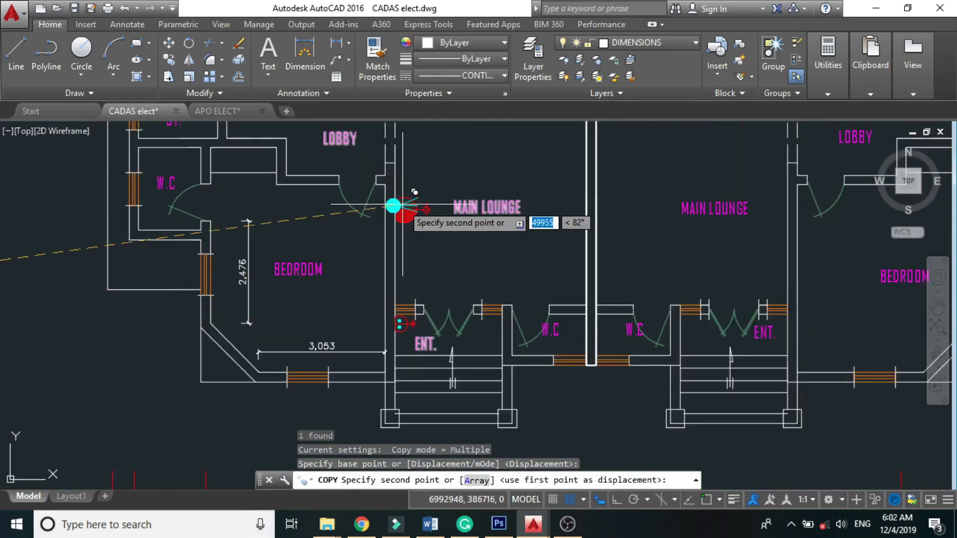
{"action": "scroll", "coordinate": [403, 204], "scroll_direction": "up", "scroll_amount": 4}
{"action": "left_click", "coordinate": [411, 231]}
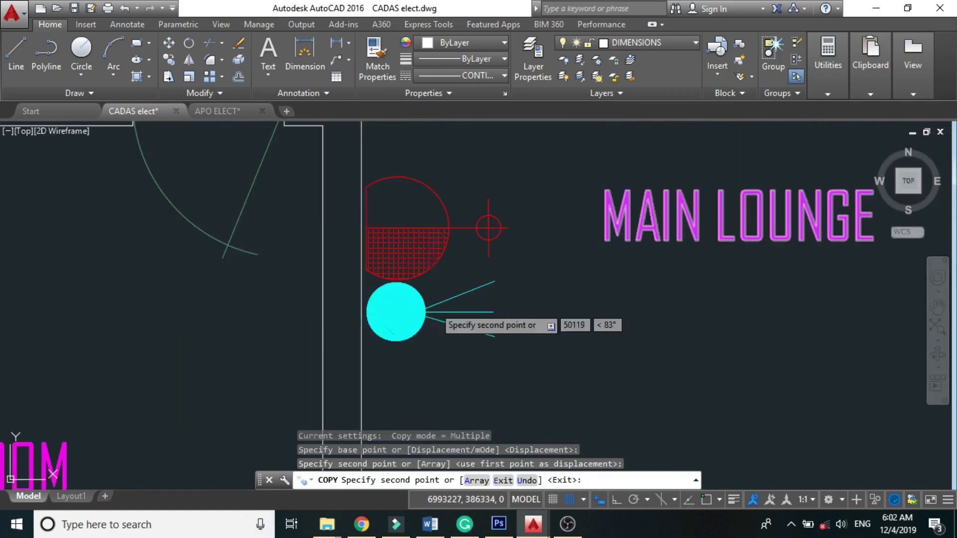
Scale the red lounge socket symbol by 0.6
{"action": "key", "text": "Escape"}
{"action": "left_click", "coordinate": [399, 244]}
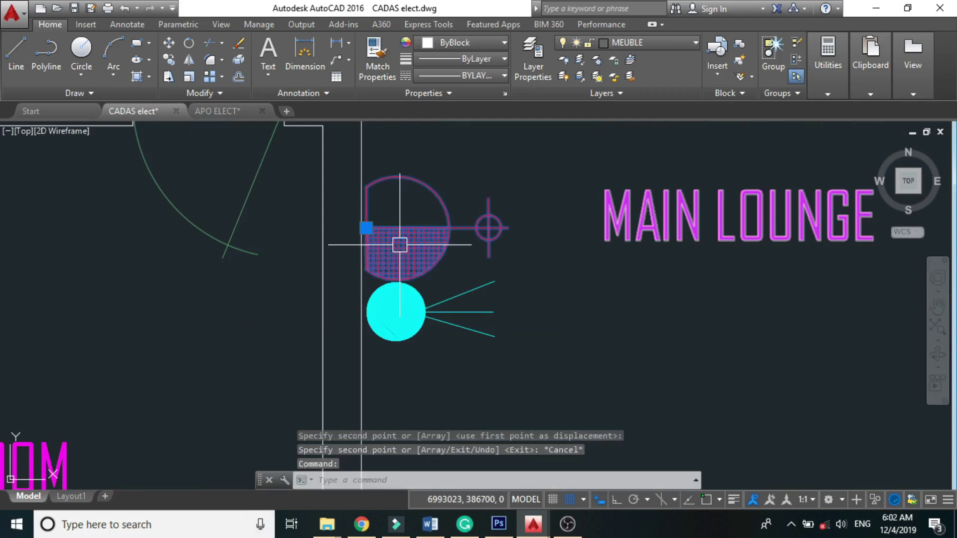
{"action": "type", "text": "sc"}
{"action": "key", "text": "Return"}
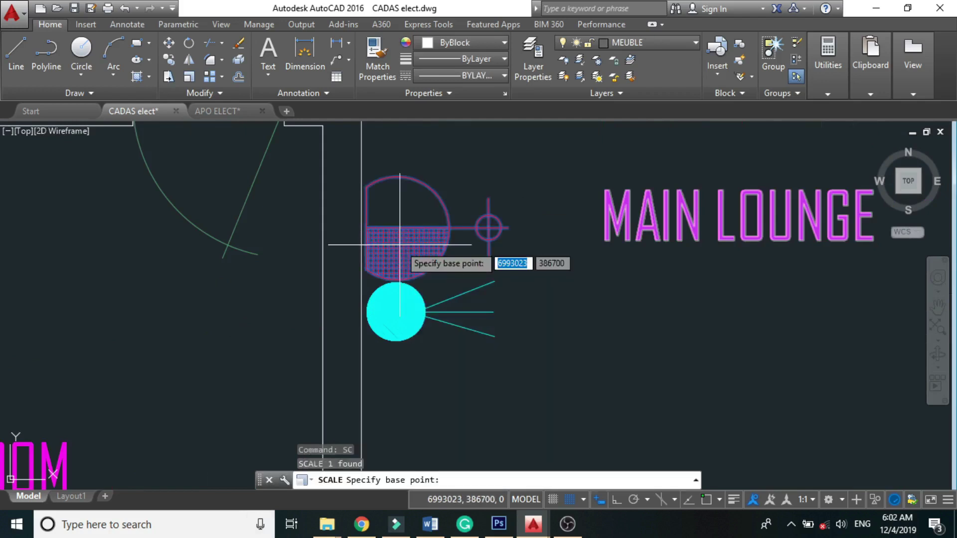
{"action": "left_click", "coordinate": [414, 231]}
{"action": "type", "text": ".6"}
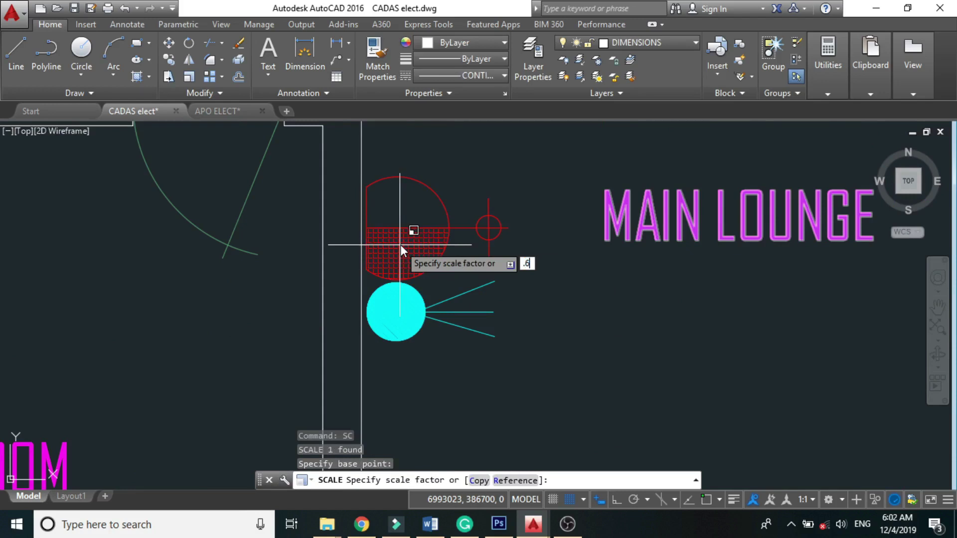
{"action": "key", "text": "Return"}
Scale the cyan TV outlet circle by 0.7 about its centre
{"action": "left_click", "coordinate": [398, 309]}
{"action": "key", "text": "Return"}
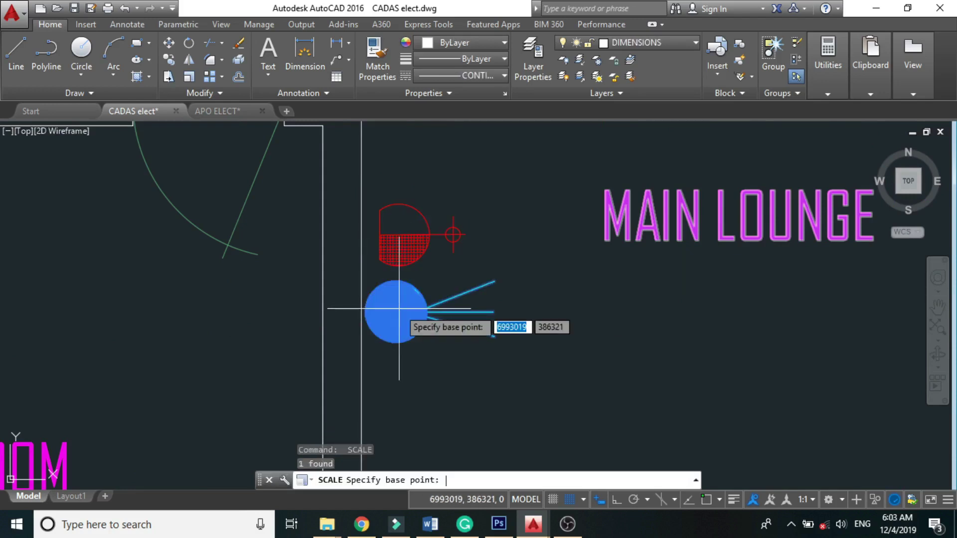
{"action": "left_click", "coordinate": [398, 308]}
{"action": "type", "text": ".7"}
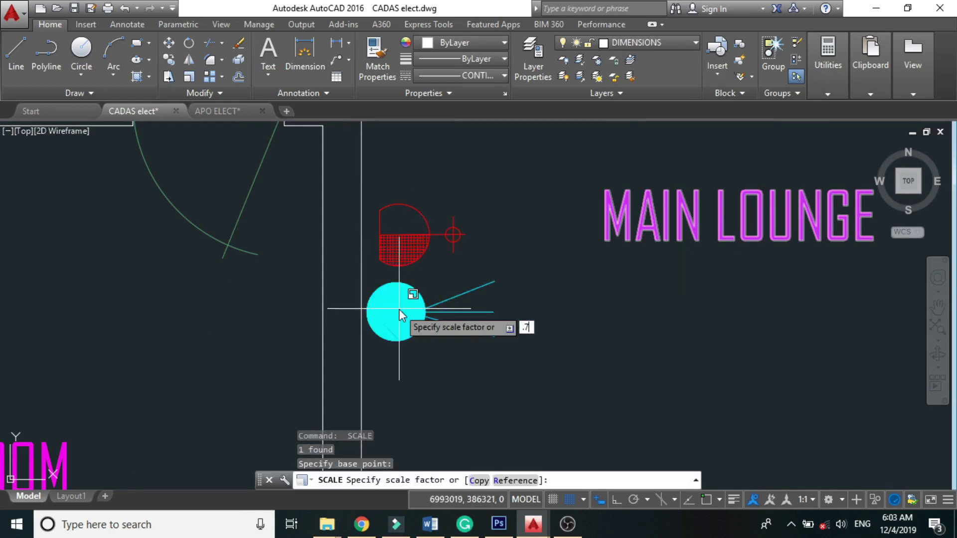
{"action": "key", "text": "Return"}
Move the cyan circle up to sit just below the red socket symbol
{"action": "left_click_drag", "start_coordinate": [398, 309], "coordinate": [425, 242]}
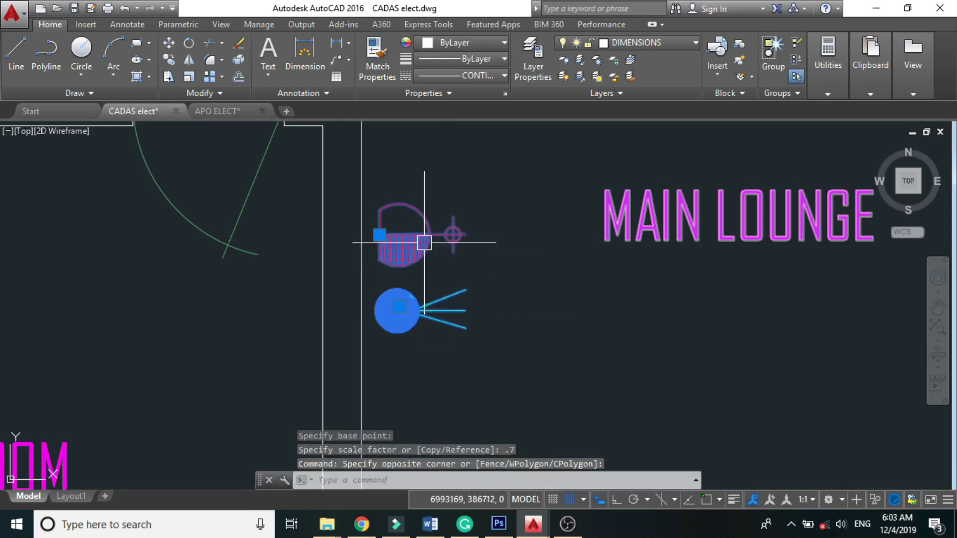
{"action": "middle_click_drag", "start_coordinate": [352, 245], "coordinate": [350, 259]}
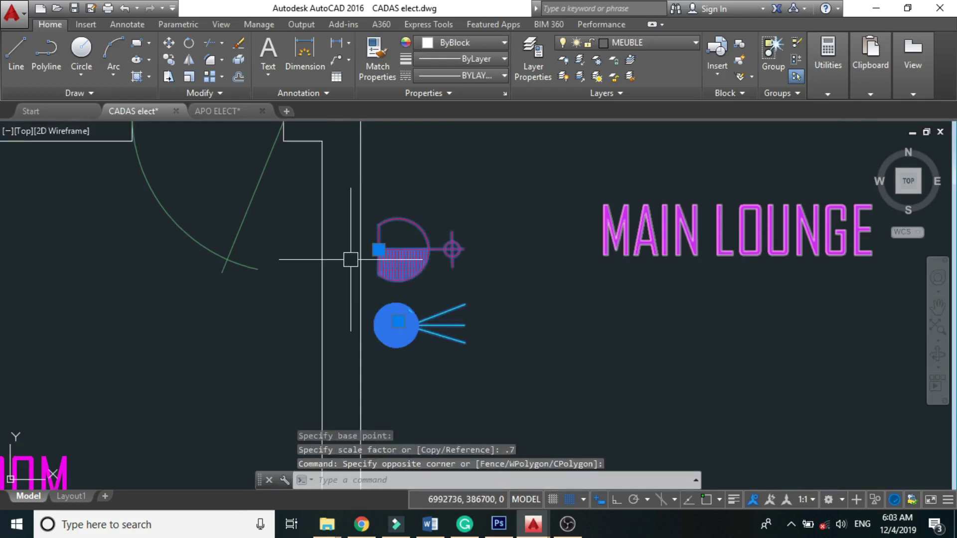
{"action": "scroll", "coordinate": [379, 250], "scroll_direction": "up", "scroll_amount": 4}
{"action": "left_click", "coordinate": [379, 249]}
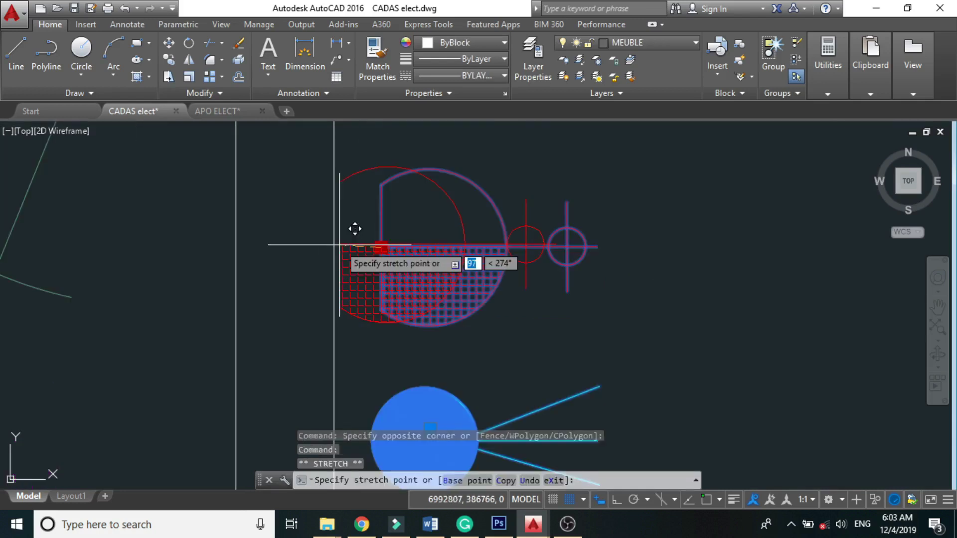
{"action": "scroll", "coordinate": [339, 244], "scroll_direction": "down", "scroll_amount": 3}
{"action": "key", "text": "Escape"}
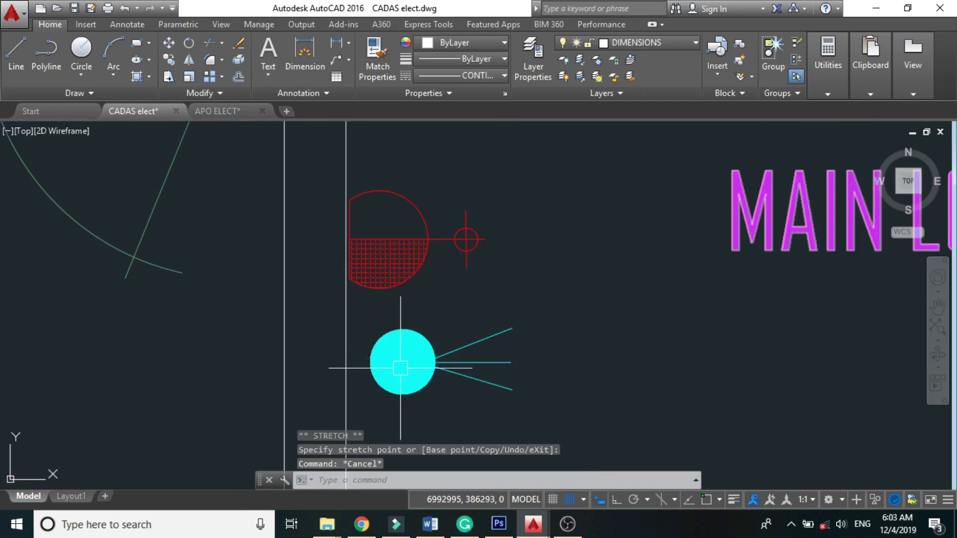
{"action": "left_click", "coordinate": [403, 362]}
{"action": "left_click", "coordinate": [378, 330]}
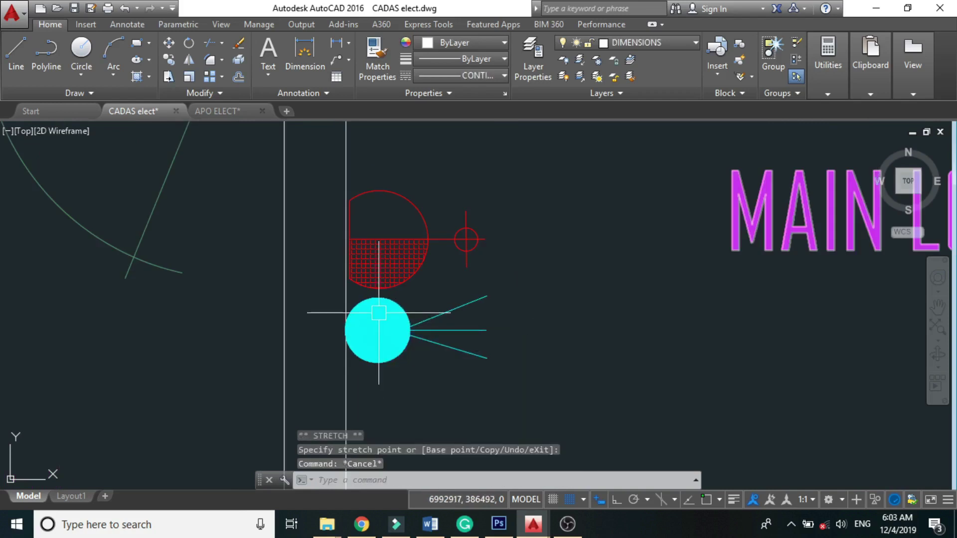
{"action": "scroll", "coordinate": [379, 313], "scroll_direction": "down", "scroll_amount": 6}
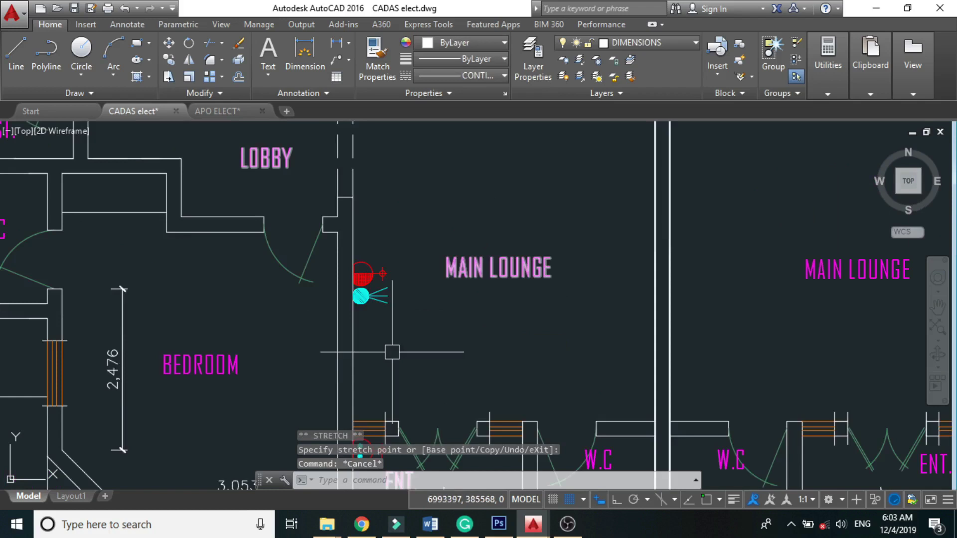
{"action": "scroll", "coordinate": [392, 352], "scroll_direction": "down", "scroll_amount": 2}
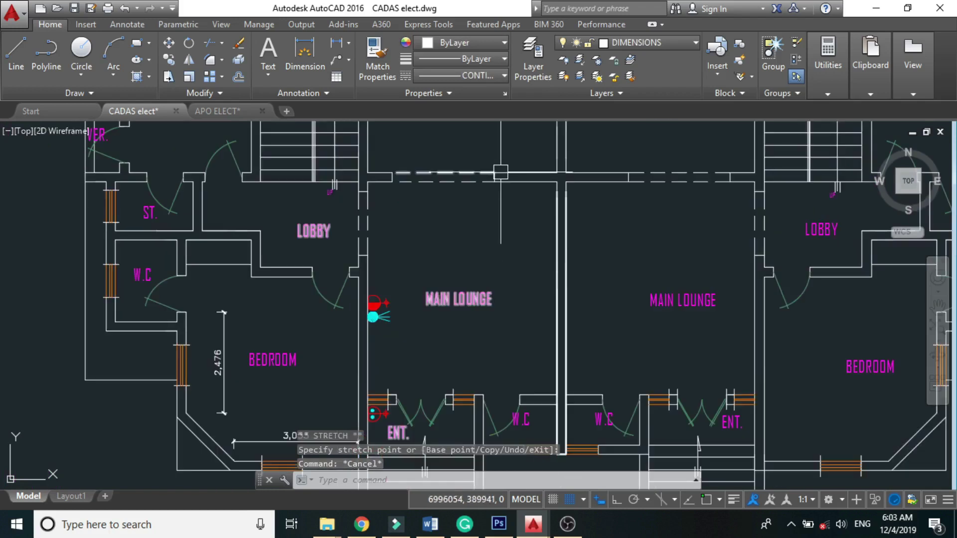
{"action": "scroll", "coordinate": [501, 172], "scroll_direction": "up", "scroll_amount": 2}
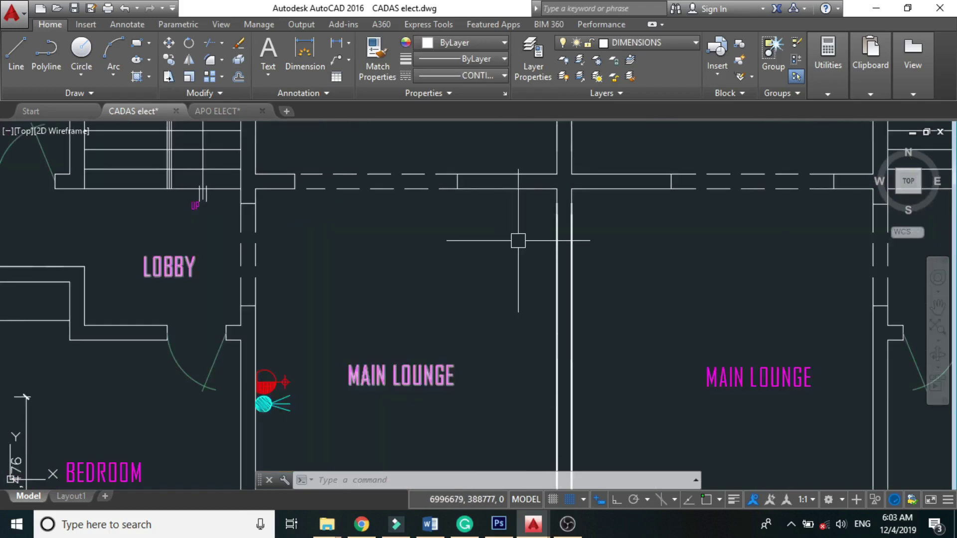
{"action": "middle_click_drag", "start_coordinate": [519, 369], "coordinate": [503, 123]}
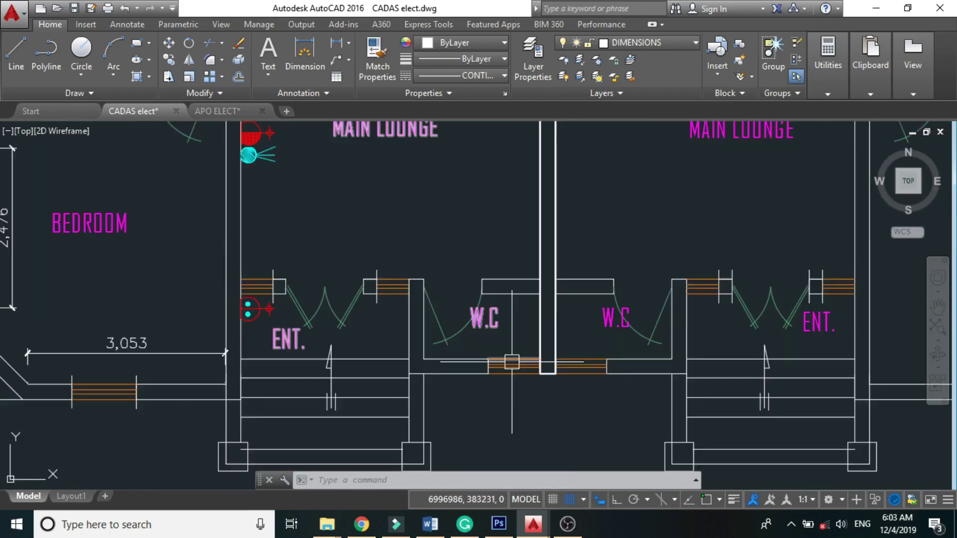
{"action": "scroll", "coordinate": [512, 362], "scroll_direction": "down", "scroll_amount": 2}
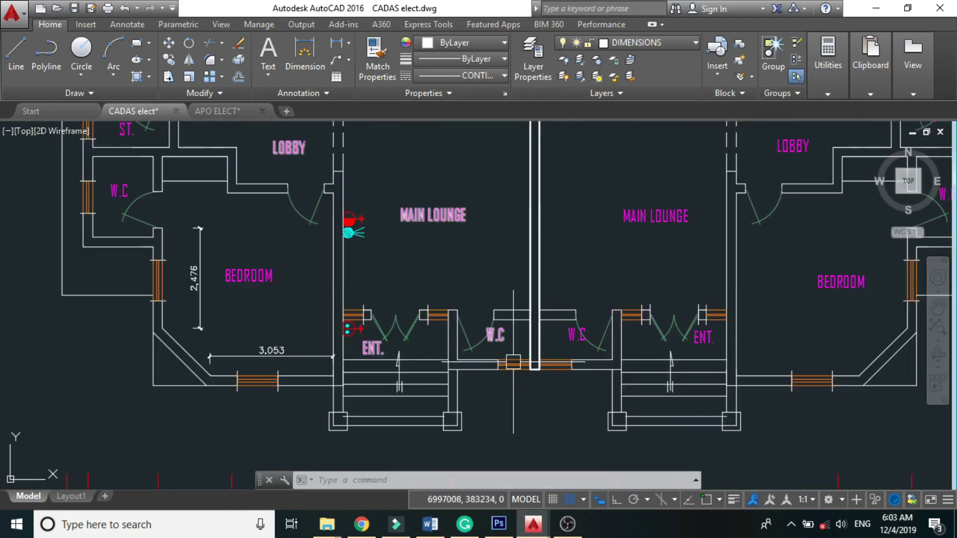
{"action": "scroll", "coordinate": [514, 362], "scroll_direction": "down", "scroll_amount": 3}
{"action": "scroll", "coordinate": [517, 299], "scroll_direction": "up", "scroll_amount": 3}
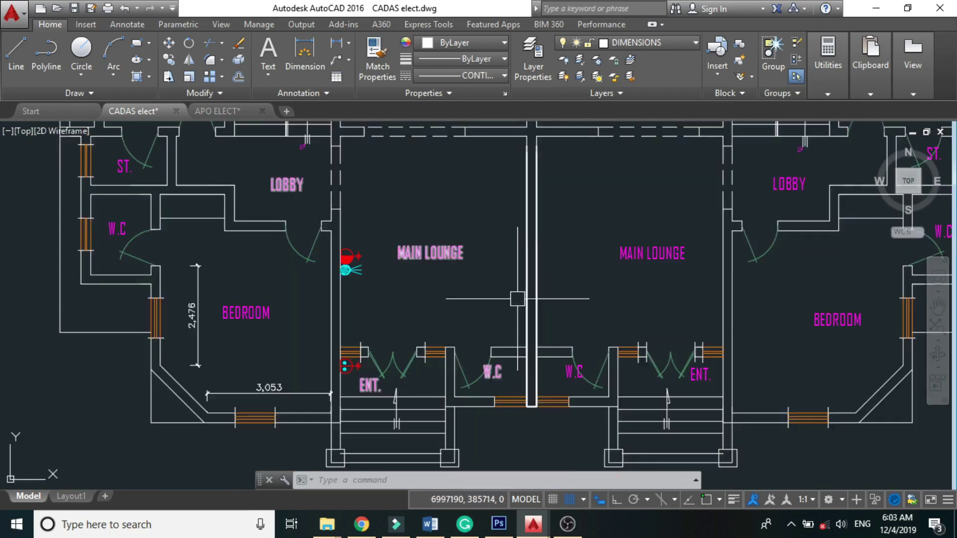
{"action": "scroll", "coordinate": [517, 299], "scroll_direction": "down", "scroll_amount": 2}
{"action": "scroll", "coordinate": [510, 191], "scroll_direction": "down", "scroll_amount": 2}
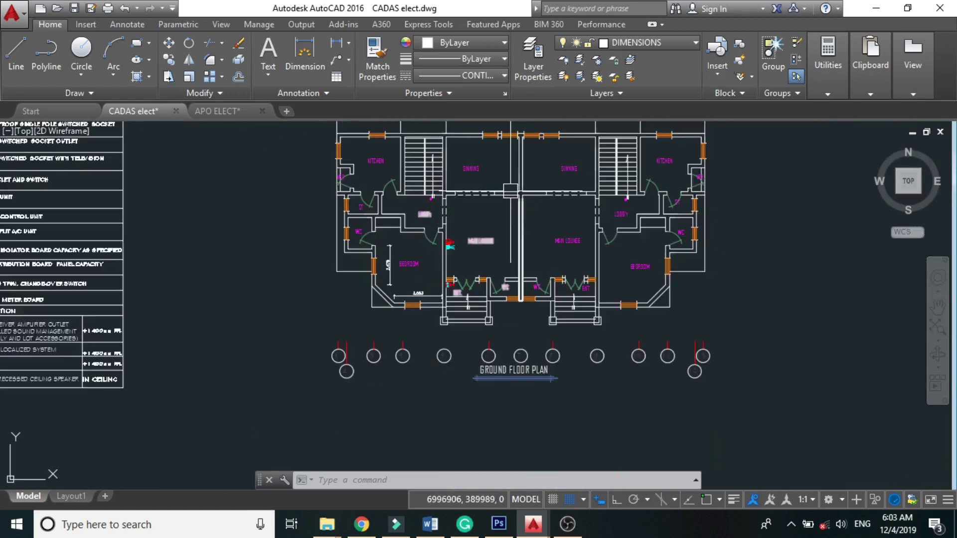
{"action": "middle_click_drag", "start_coordinate": [129, 312], "coordinate": [339, 256]}
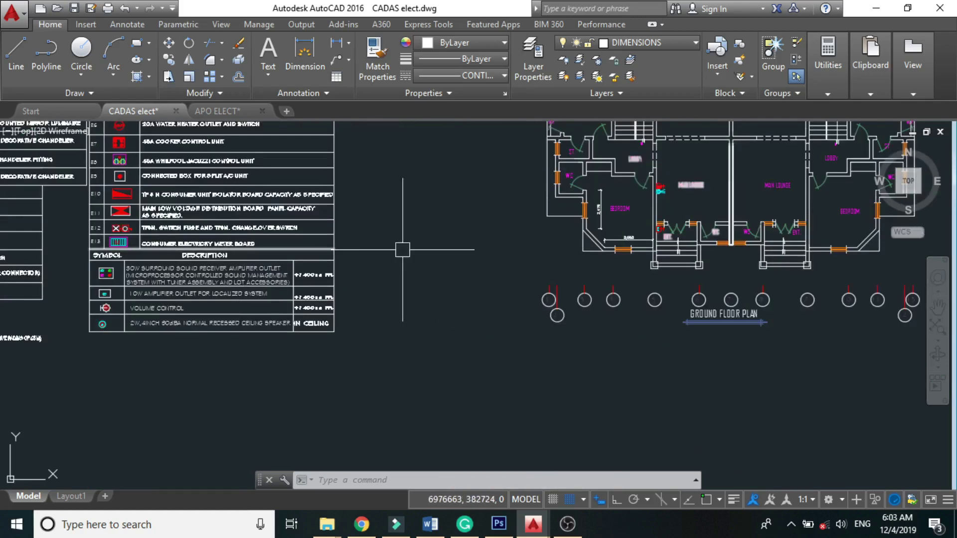
{"action": "scroll", "coordinate": [914, 160], "scroll_direction": "up", "scroll_amount": 2}
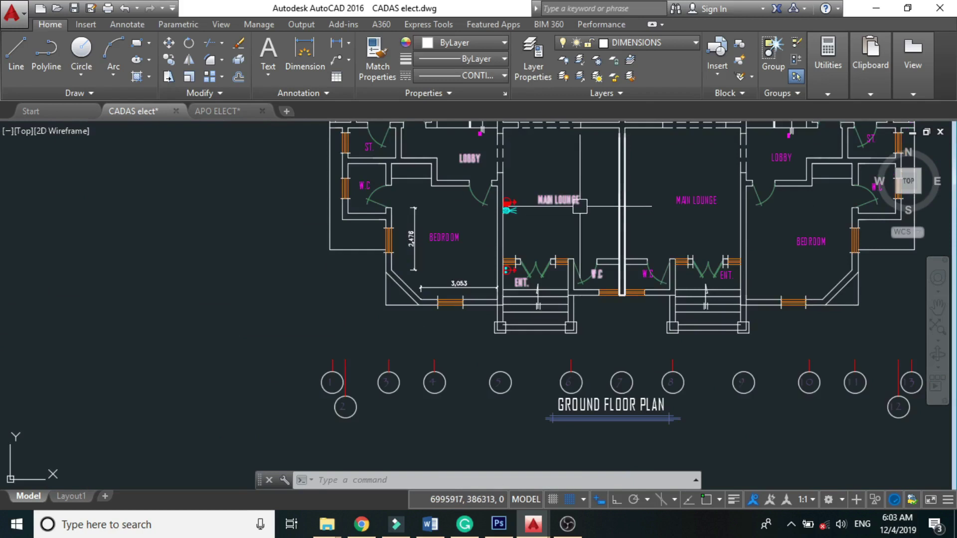
{"action": "scroll", "coordinate": [579, 206], "scroll_direction": "up", "scroll_amount": 6}
Mirror the red half-circle symbol across a vertical line, keeping the original
{"action": "left_click", "coordinate": [328, 274]}
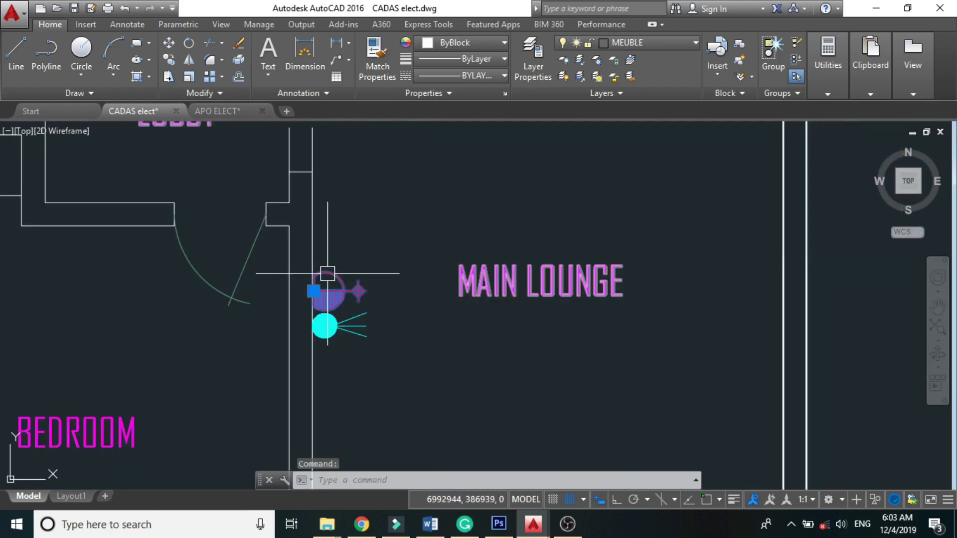
{"action": "key", "text": "Escape"}
{"action": "left_click", "coordinate": [353, 292]}
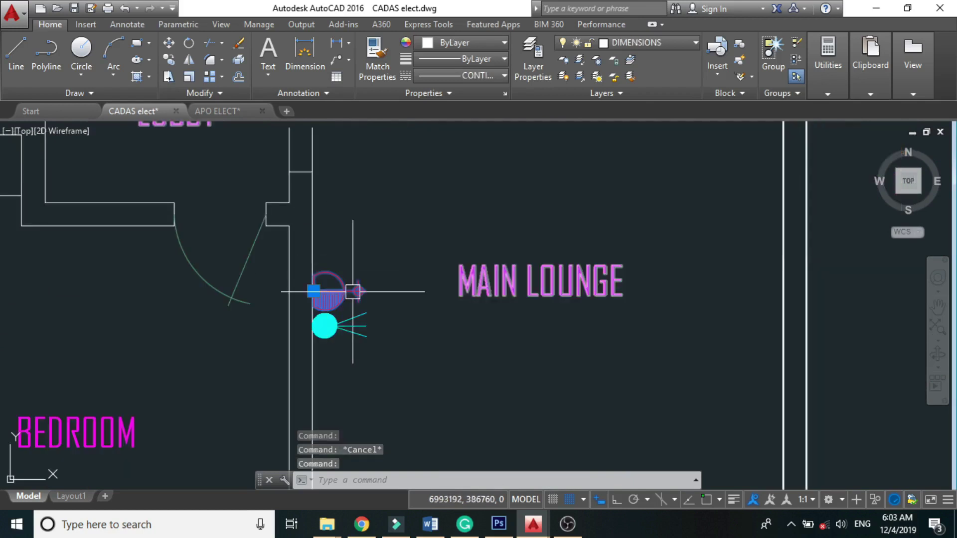
{"action": "left_click", "coordinate": [189, 59]}
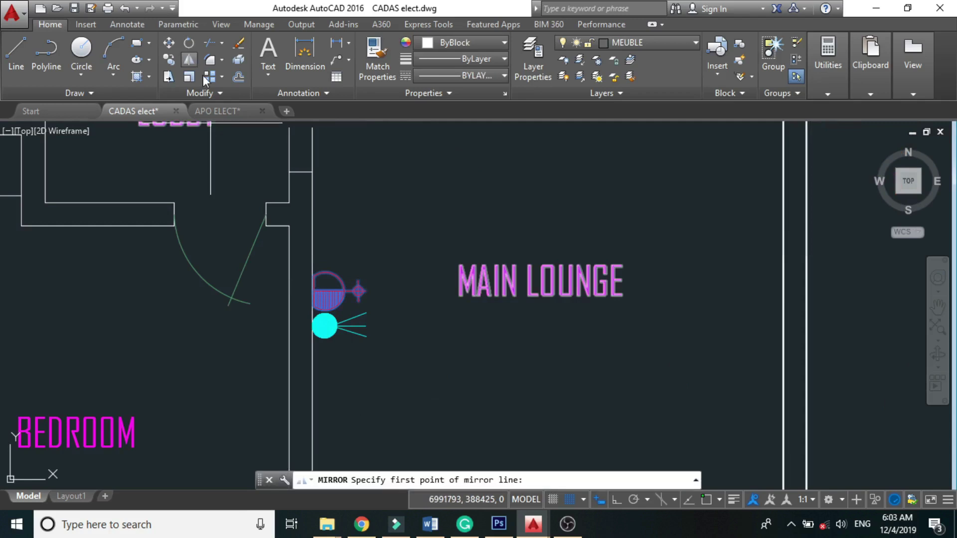
{"action": "left_click", "coordinate": [519, 181]}
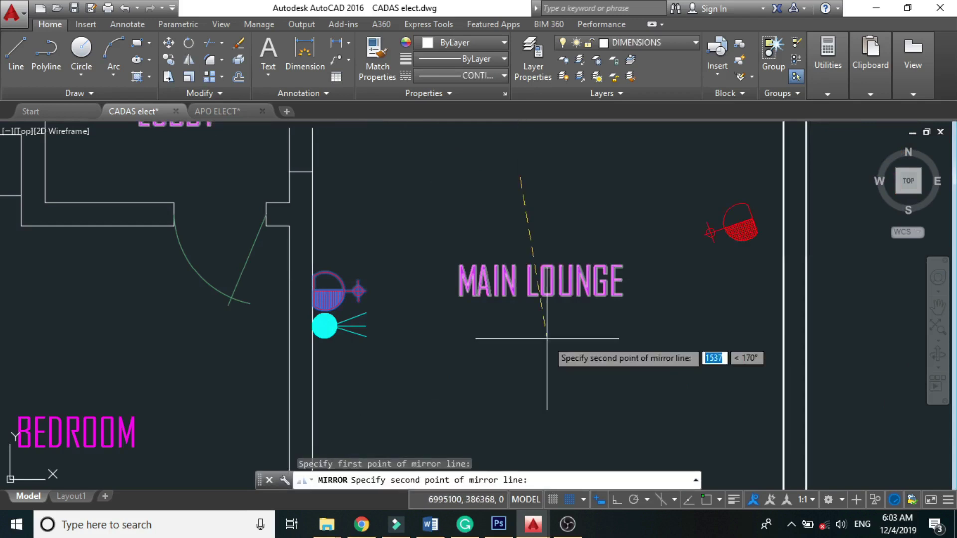
{"action": "key", "text": "F8"}
{"action": "left_click", "coordinate": [518, 366]}
{"action": "key", "text": "Return"}
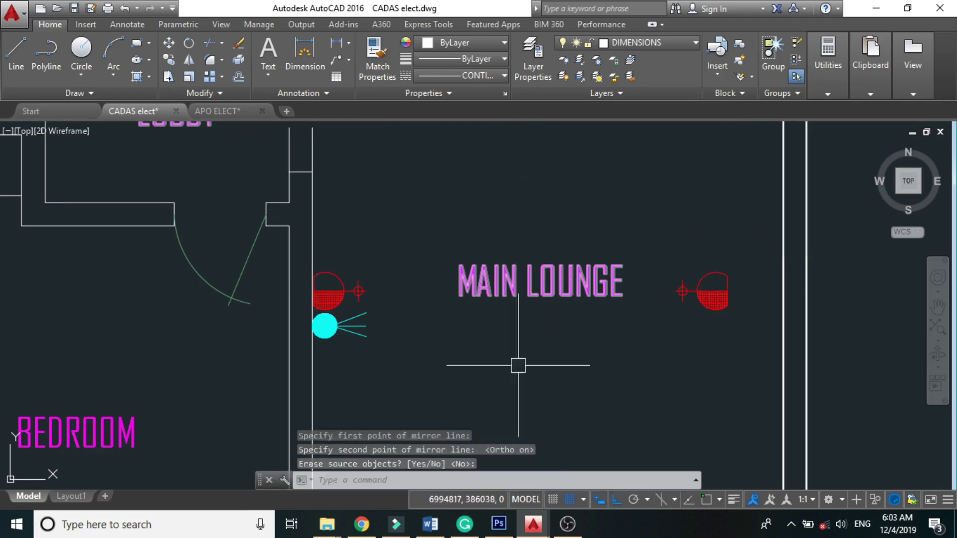
Grip-stretch the mirrored copy against the central party wall
{"action": "left_click", "coordinate": [721, 289]}
{"action": "left_click", "coordinate": [727, 291]}
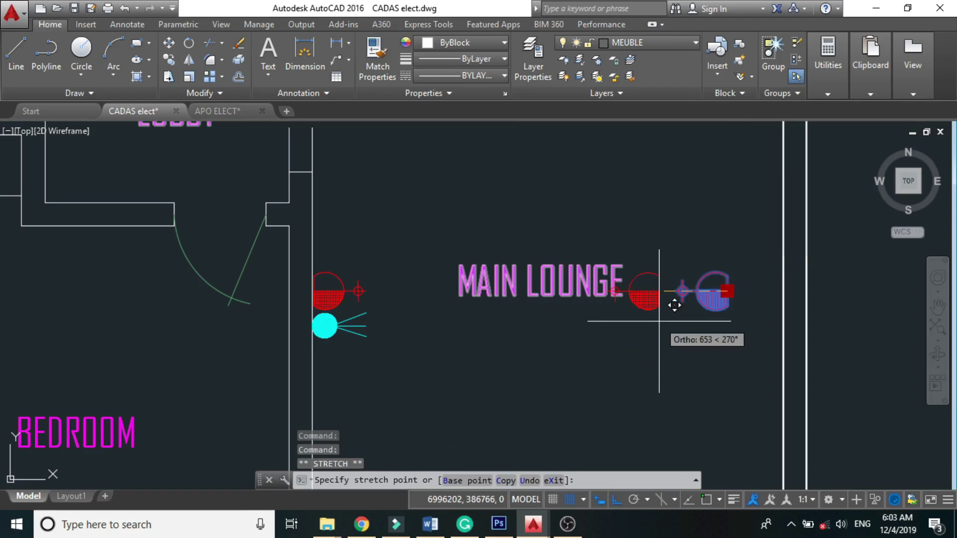
{"action": "key", "text": "F8"}
{"action": "scroll", "coordinate": [527, 265], "scroll_direction": "down", "scroll_amount": 3}
{"action": "scroll", "coordinate": [648, 314], "scroll_direction": "up", "scroll_amount": 3}
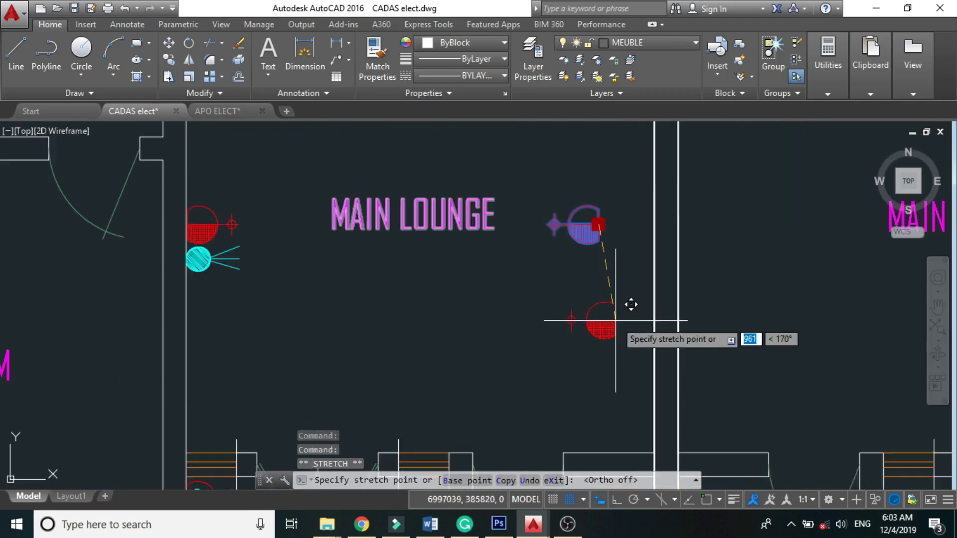
{"action": "scroll", "coordinate": [649, 324], "scroll_direction": "up", "scroll_amount": 2}
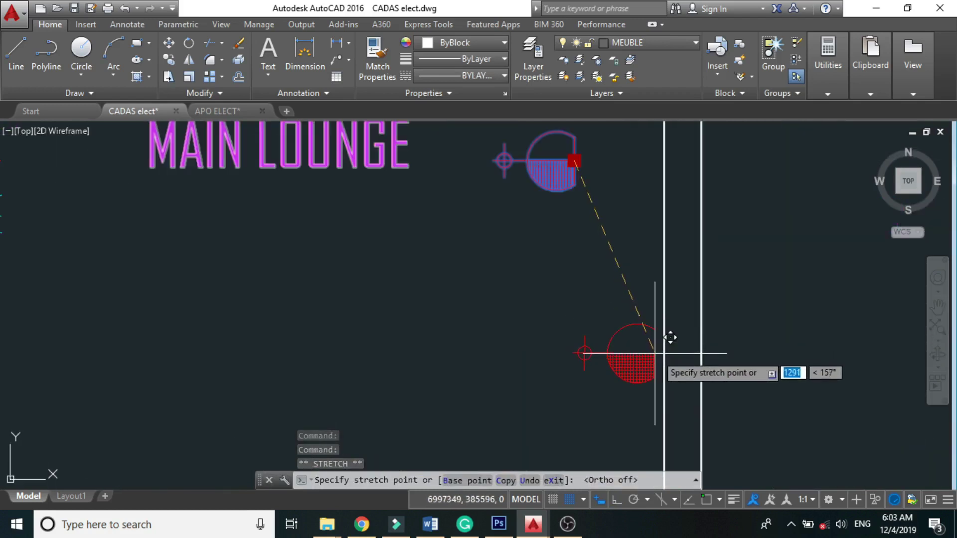
{"action": "scroll", "coordinate": [620, 362], "scroll_direction": "down", "scroll_amount": 5}
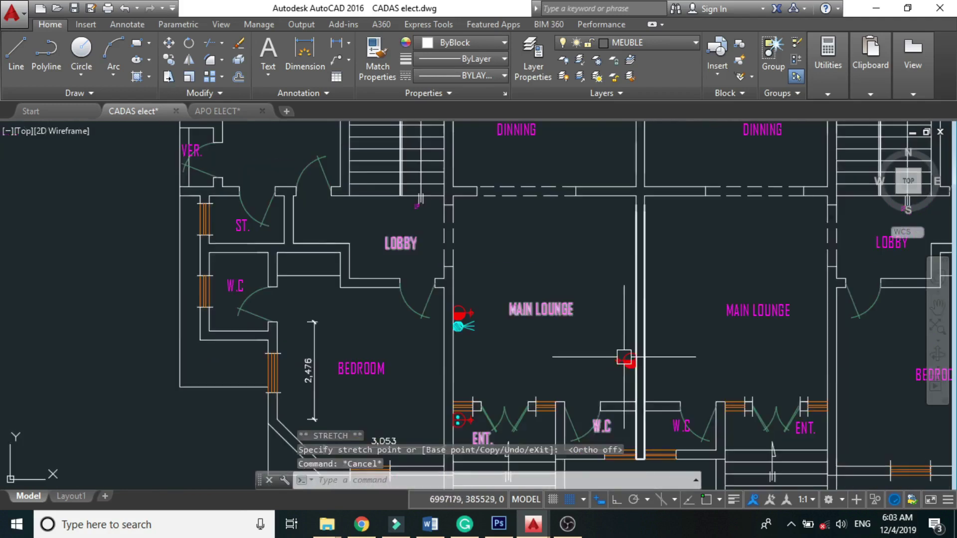
{"action": "key", "text": "Escape"}
{"action": "scroll", "coordinate": [618, 349], "scroll_direction": "down", "scroll_amount": 3}
{"action": "scroll", "coordinate": [602, 290], "scroll_direction": "up", "scroll_amount": 4}
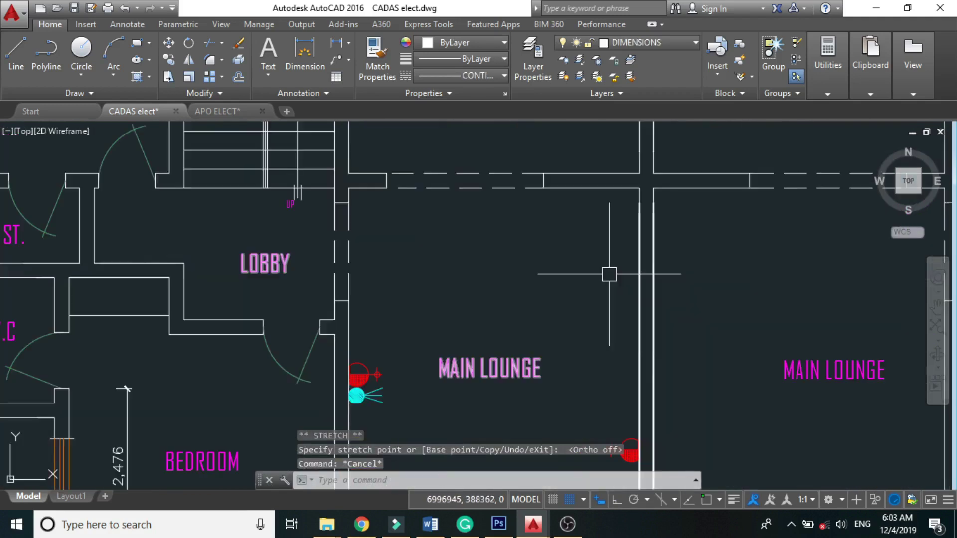
{"action": "scroll", "coordinate": [570, 256], "scroll_direction": "down", "scroll_amount": 2}
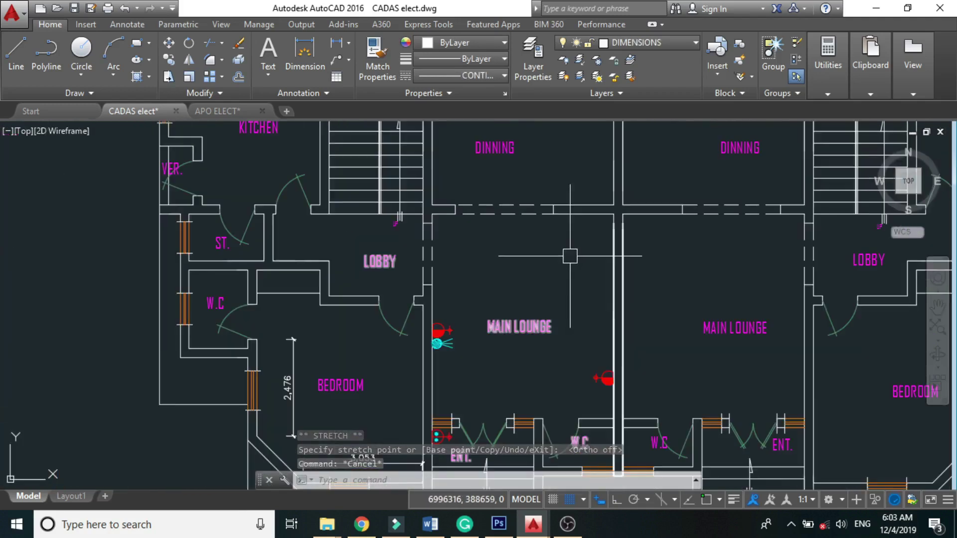
{"action": "scroll", "coordinate": [564, 161], "scroll_direction": "down", "scroll_amount": 3}
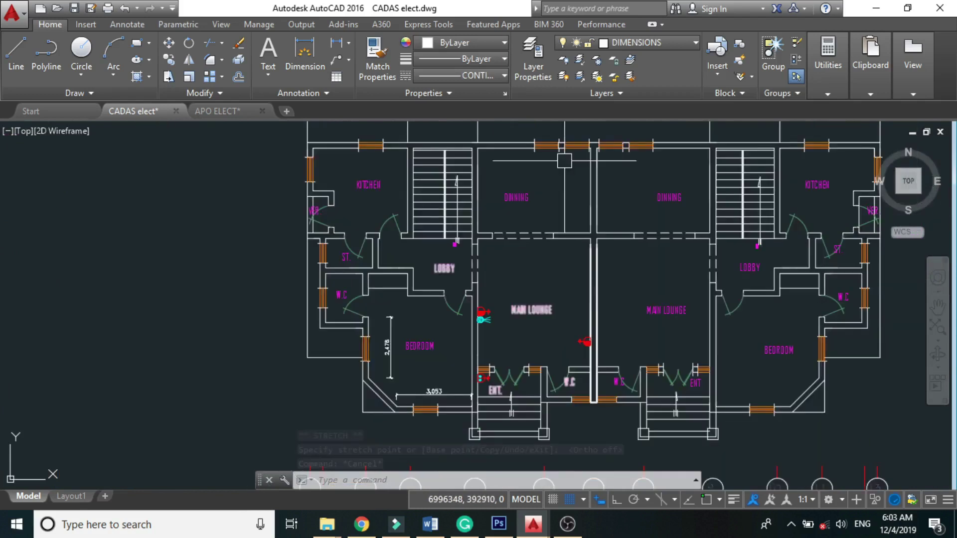
{"action": "scroll", "coordinate": [573, 229], "scroll_direction": "up", "scroll_amount": 2}
{"action": "scroll", "coordinate": [593, 429], "scroll_direction": "up", "scroll_amount": 2}
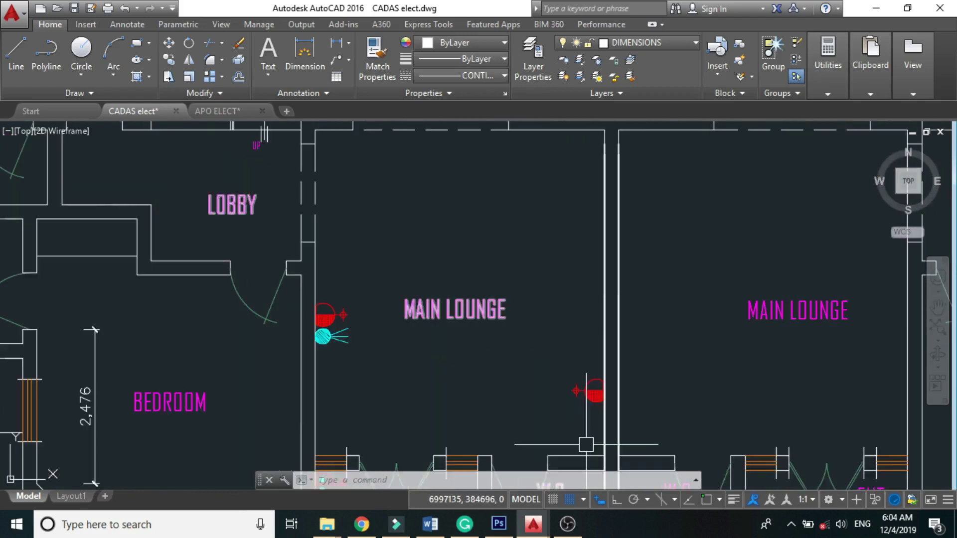
Copy the red socket symbol from the party wall to near the dining/lounge wall
{"action": "left_click", "coordinate": [588, 398]}
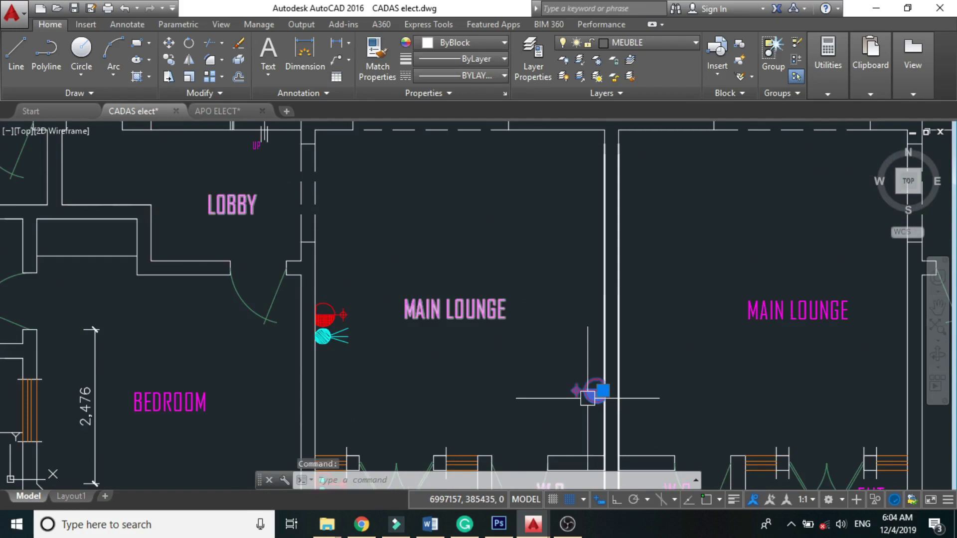
{"action": "type", "text": "co"}
{"action": "key", "text": "Return"}
{"action": "left_click", "coordinate": [588, 399]}
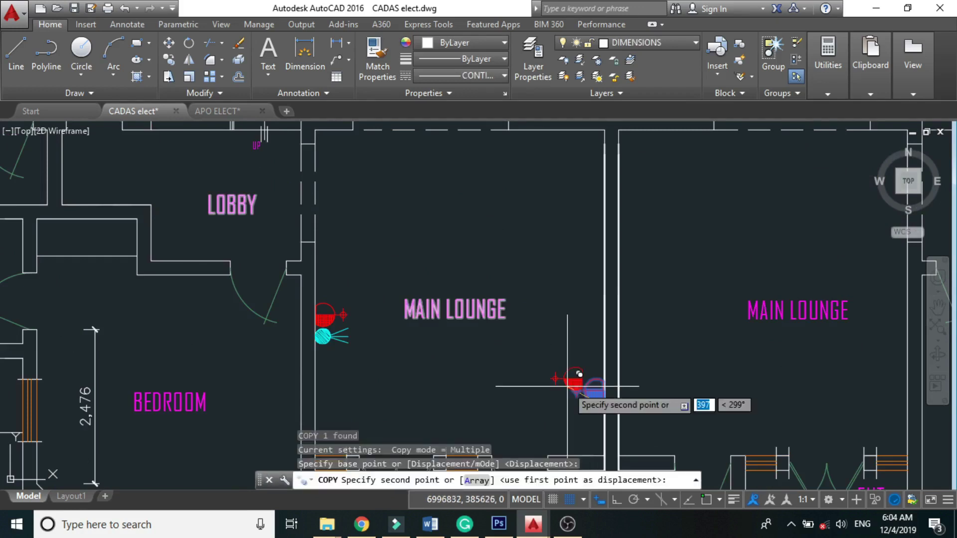
{"action": "scroll", "coordinate": [578, 374], "scroll_direction": "up", "scroll_amount": 2}
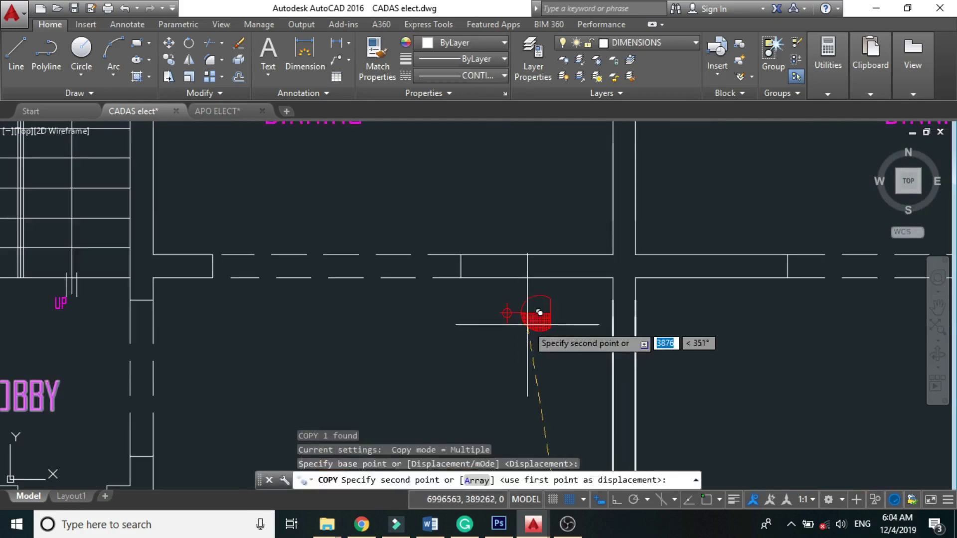
{"action": "left_click", "coordinate": [539, 313]}
{"action": "key", "text": "Escape"}
Rotate the copied socket 90°
{"action": "type", "text": "r"}
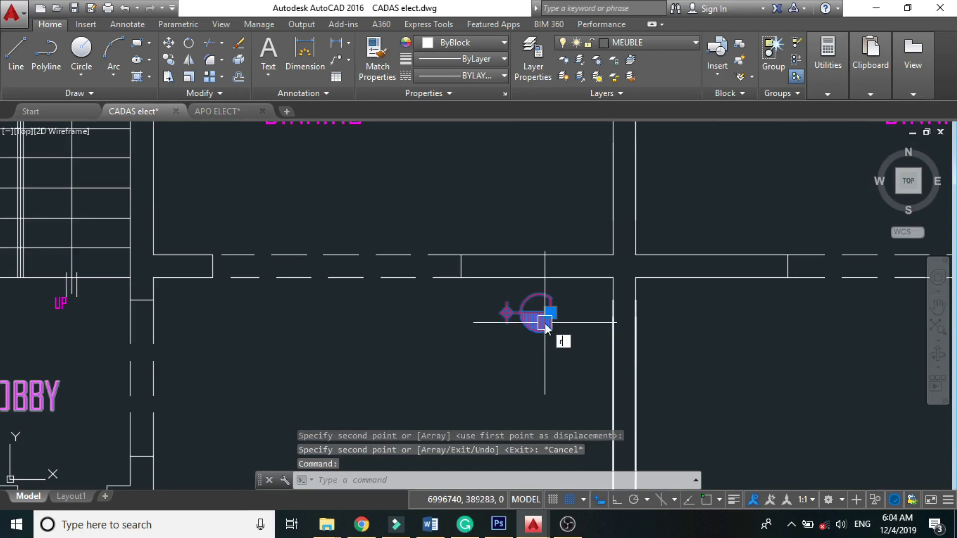
{"action": "type", "text": "o"}
{"action": "key", "text": "Return"}
{"action": "left_click", "coordinate": [546, 324]}
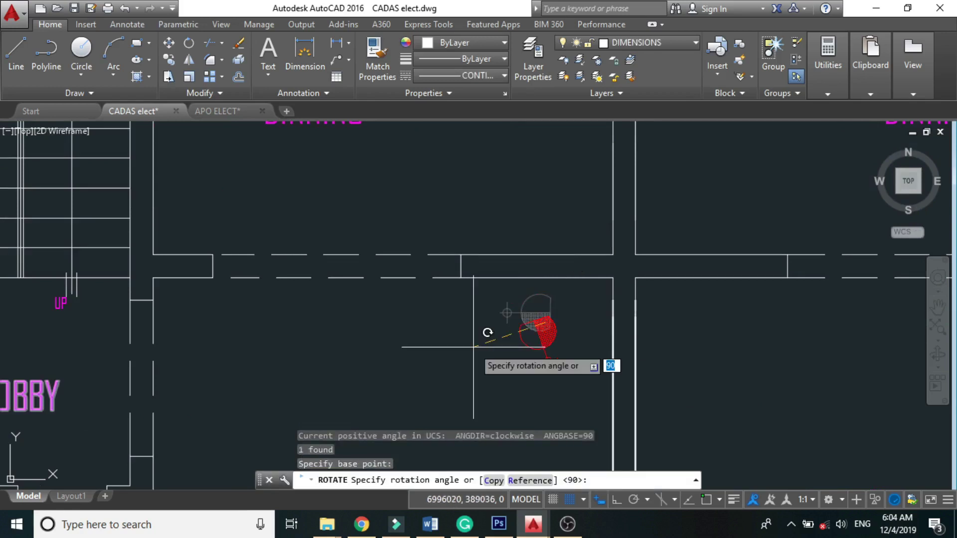
{"action": "key", "text": "F8"}
{"action": "left_click", "coordinate": [484, 325]}
Move the rotated socket onto the wall line between Dining room and Main Lounge
{"action": "left_click", "coordinate": [535, 324]}
{"action": "left_click", "coordinate": [535, 317]}
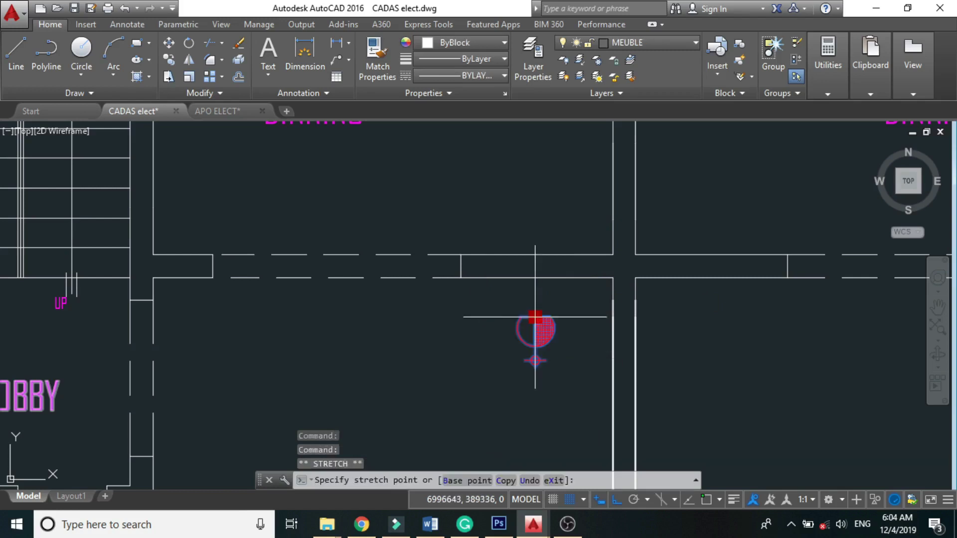
{"action": "key", "text": "F8"}
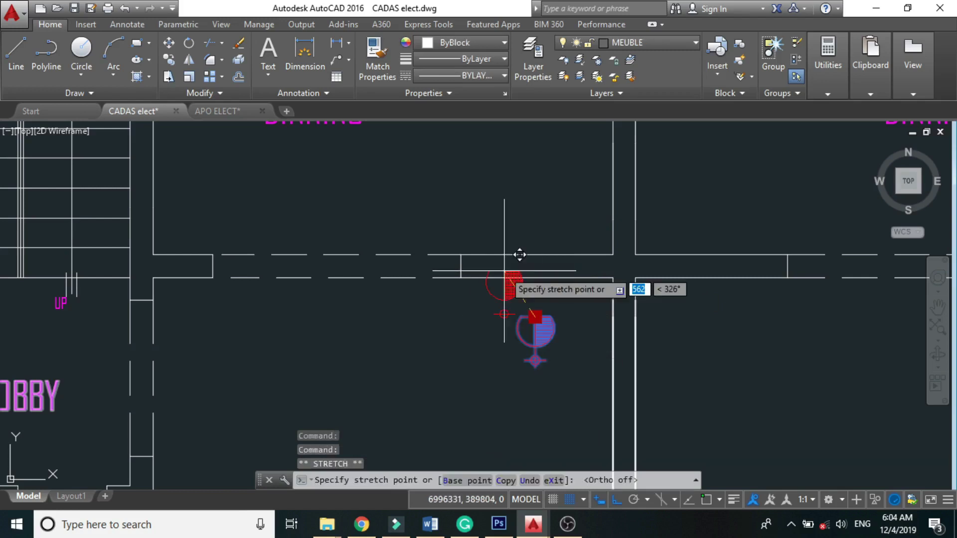
{"action": "left_click", "coordinate": [520, 255]}
{"action": "scroll", "coordinate": [520, 255], "scroll_direction": "up", "scroll_amount": 5}
{"action": "key", "text": "Escape"}
{"action": "scroll", "coordinate": [512, 284], "scroll_direction": "down", "scroll_amount": 5}
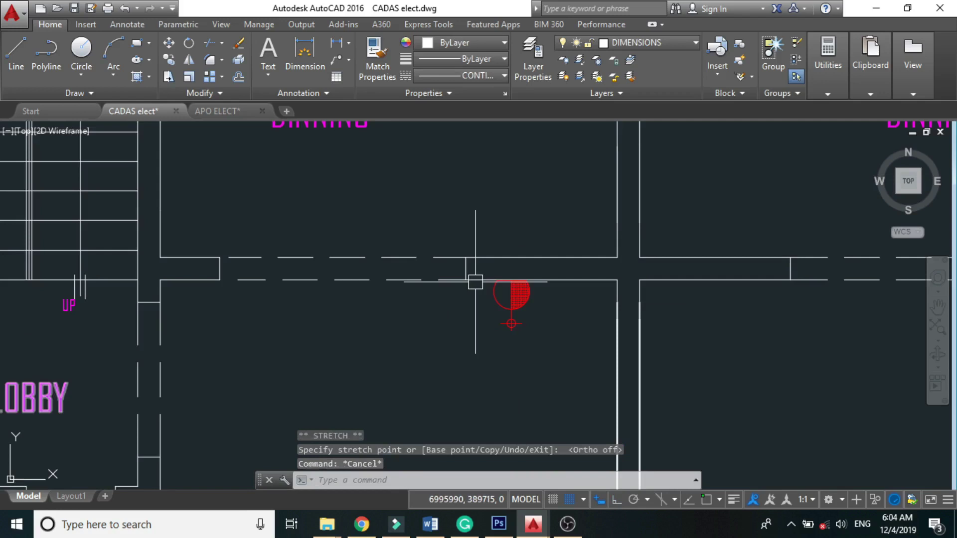
{"action": "scroll", "coordinate": [476, 282], "scroll_direction": "down", "scroll_amount": 2}
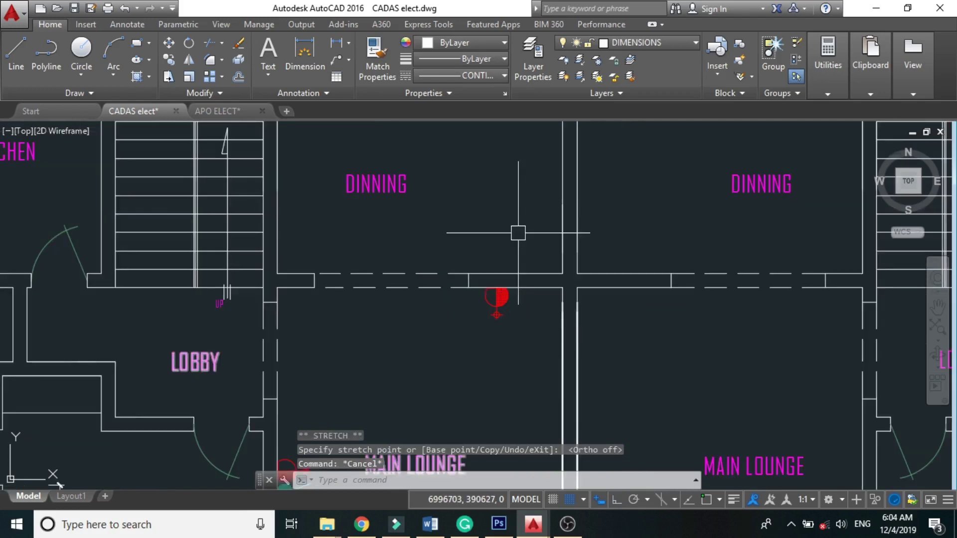
{"action": "scroll", "coordinate": [498, 319], "scroll_direction": "down", "scroll_amount": 3}
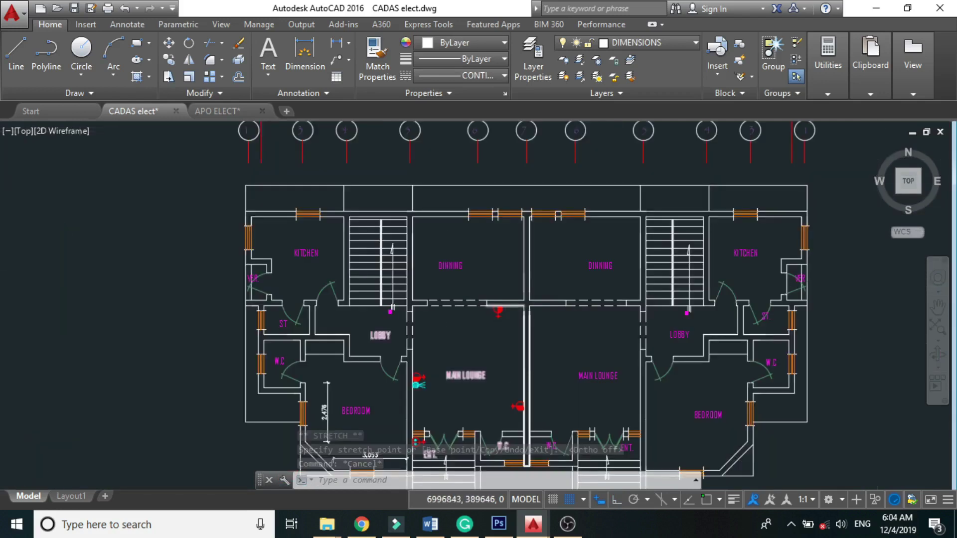
{"action": "scroll", "coordinate": [511, 303], "scroll_direction": "up", "scroll_amount": 6}
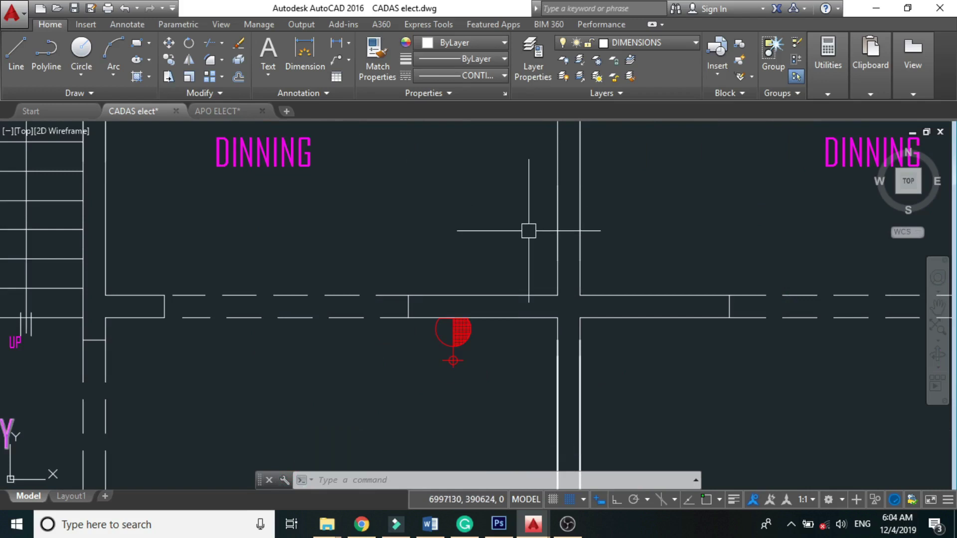
{"action": "scroll", "coordinate": [528, 231], "scroll_direction": "down", "scroll_amount": 5}
{"action": "scroll", "coordinate": [176, 216], "scroll_direction": "up", "scroll_amount": 4}
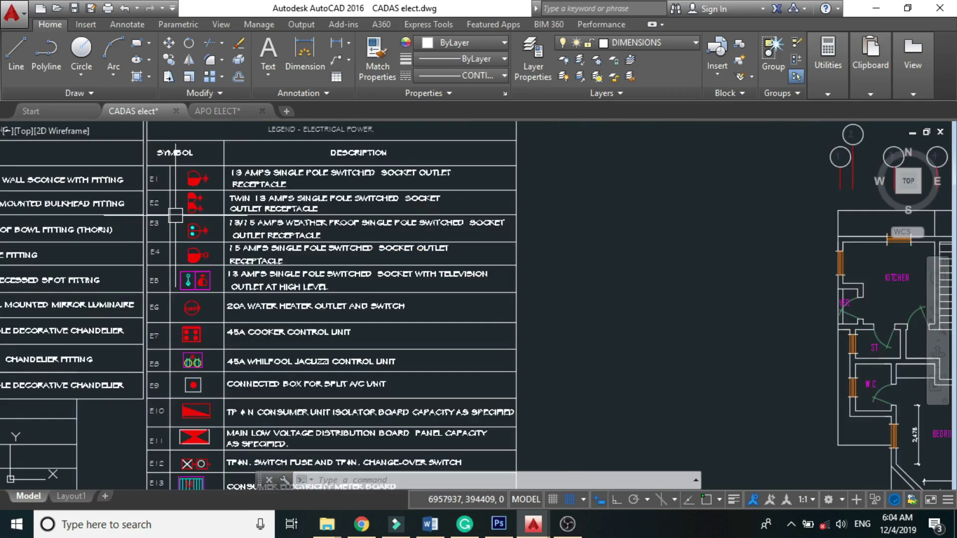
Copy the E4 15-amp socket symbol from the legend onto the Dining room wall
{"action": "scroll", "coordinate": [175, 216], "scroll_direction": "up", "scroll_amount": 4}
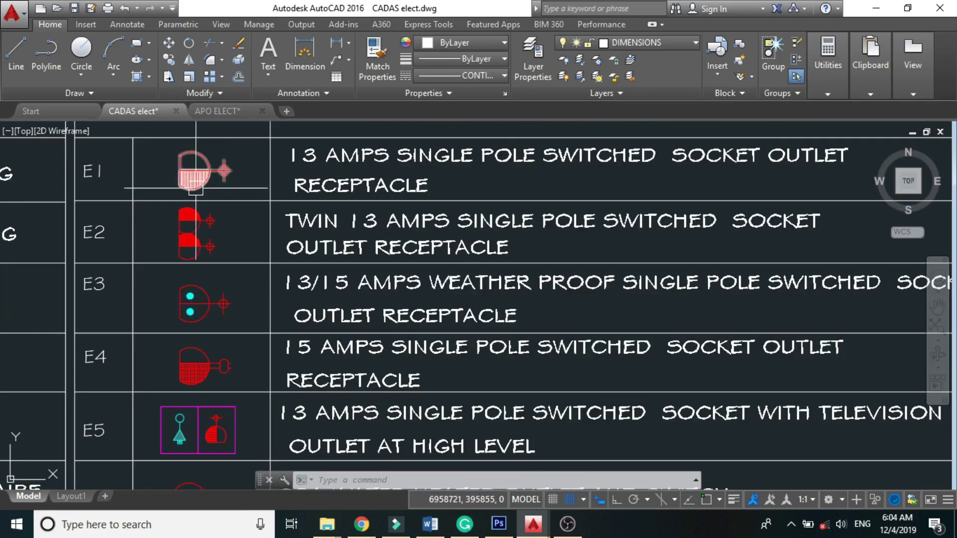
{"action": "left_click", "coordinate": [202, 373]}
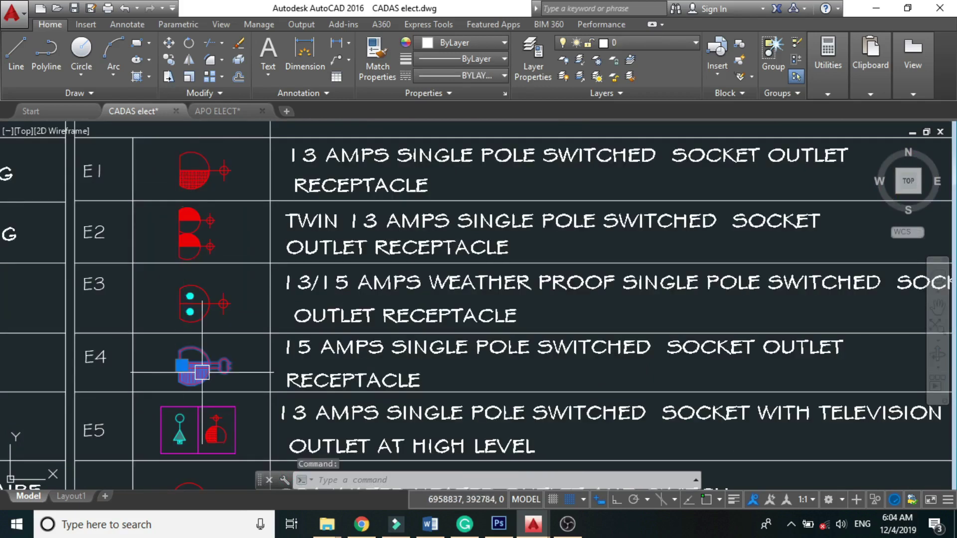
{"action": "key", "text": "Escape"}
{"action": "key", "text": "Escape"}
{"action": "middle_click_drag", "start_coordinate": [202, 373], "coordinate": [202, 335]}
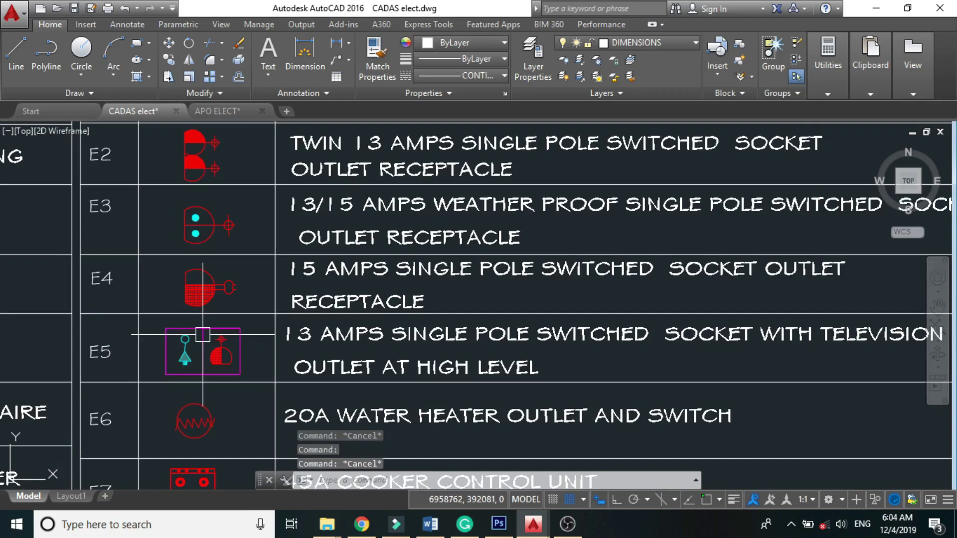
{"action": "left_click", "coordinate": [189, 288]}
{"action": "type", "text": "co"}
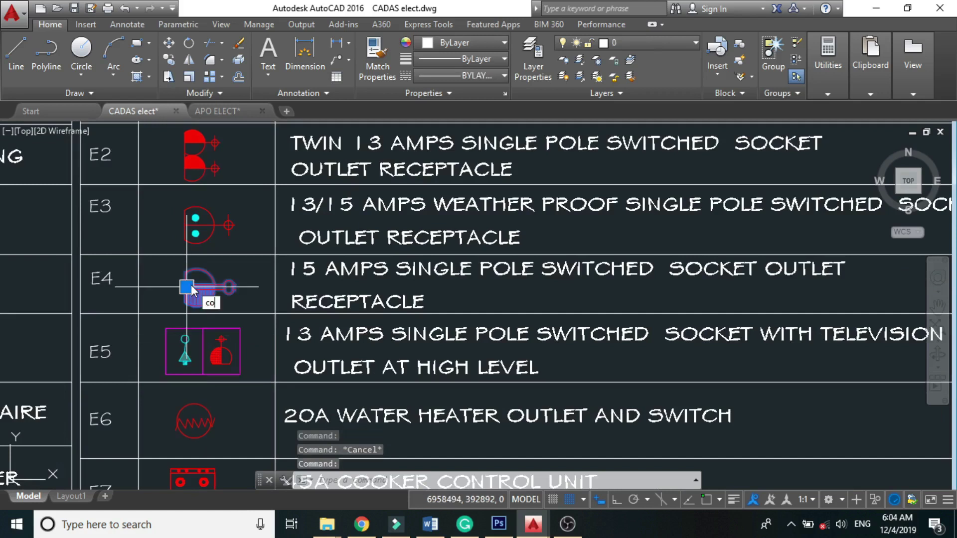
{"action": "key", "text": "Return"}
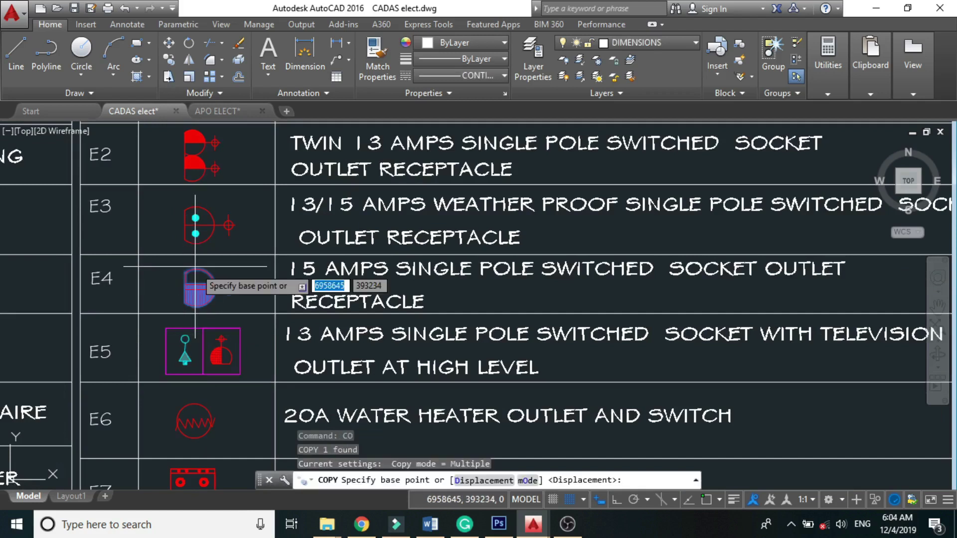
{"action": "left_click", "coordinate": [195, 267]}
{"action": "scroll", "coordinate": [158, 224], "scroll_direction": "down", "scroll_amount": 2}
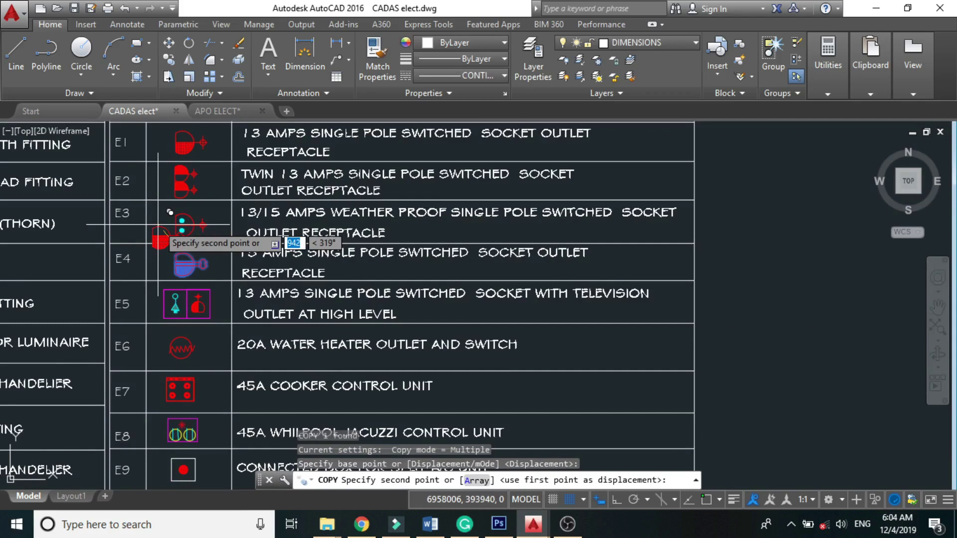
{"action": "scroll", "coordinate": [170, 213], "scroll_direction": "down", "scroll_amount": 3}
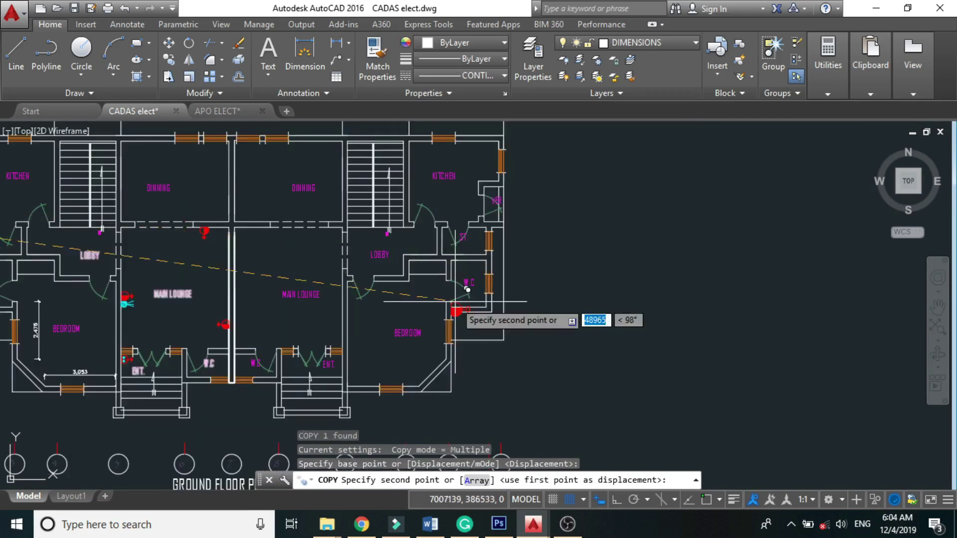
{"action": "scroll", "coordinate": [394, 274], "scroll_direction": "up", "scroll_amount": 2}
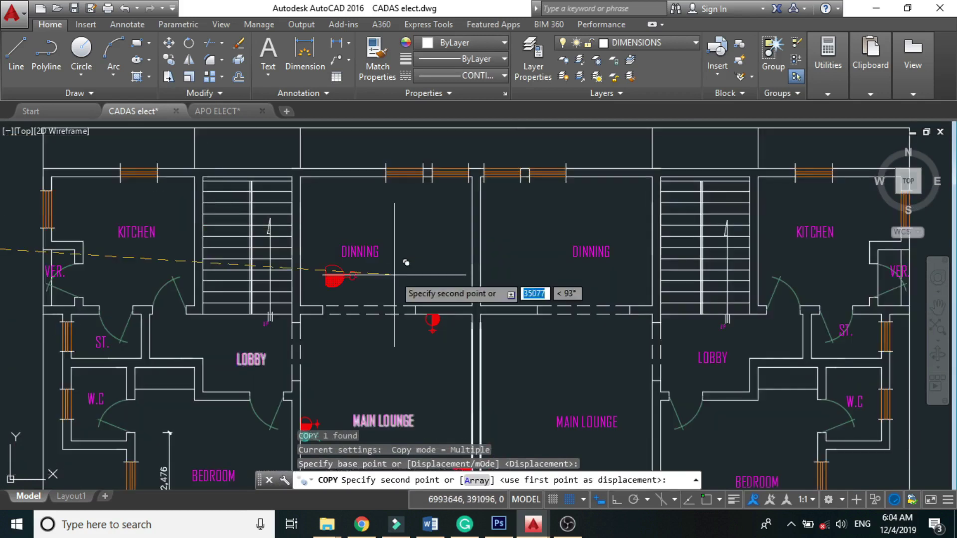
{"action": "left_click", "coordinate": [435, 299]}
{"action": "key", "text": "Escape"}
{"action": "scroll", "coordinate": [434, 297], "scroll_direction": "up", "scroll_amount": 5}
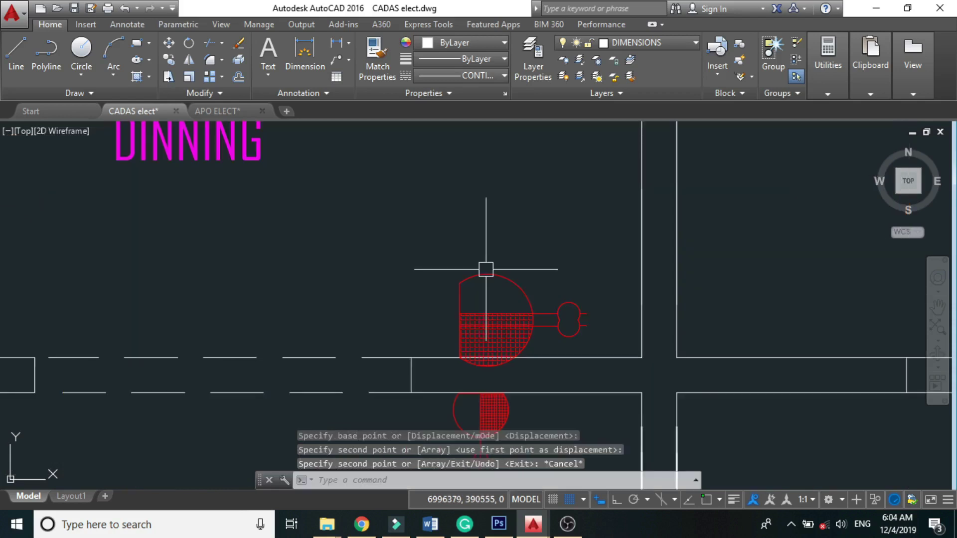
Scale the copied E4 socket by 0.6
{"action": "left_click", "coordinate": [505, 332]}
{"action": "type", "text": "s"}
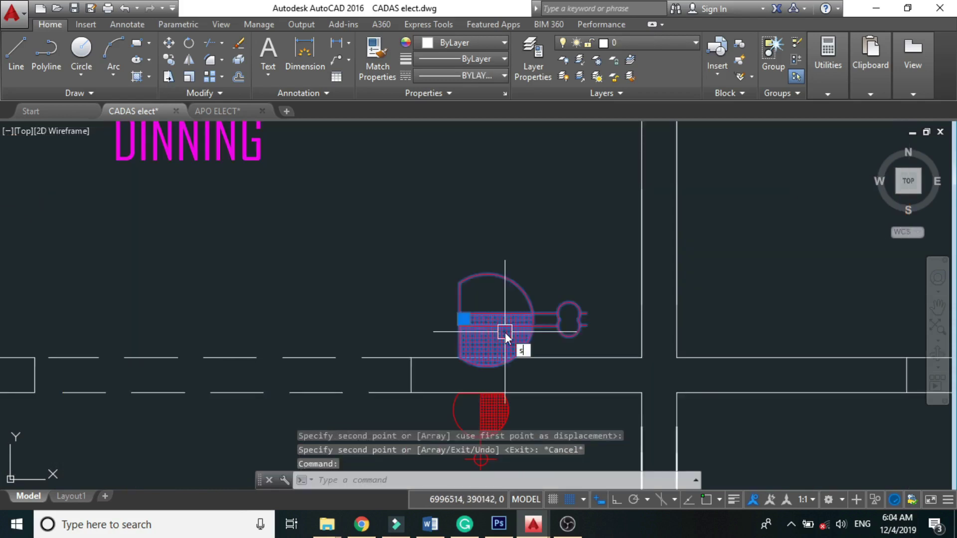
{"action": "type", "text": "c"}
{"action": "key", "text": "Return"}
{"action": "left_click", "coordinate": [519, 317]}
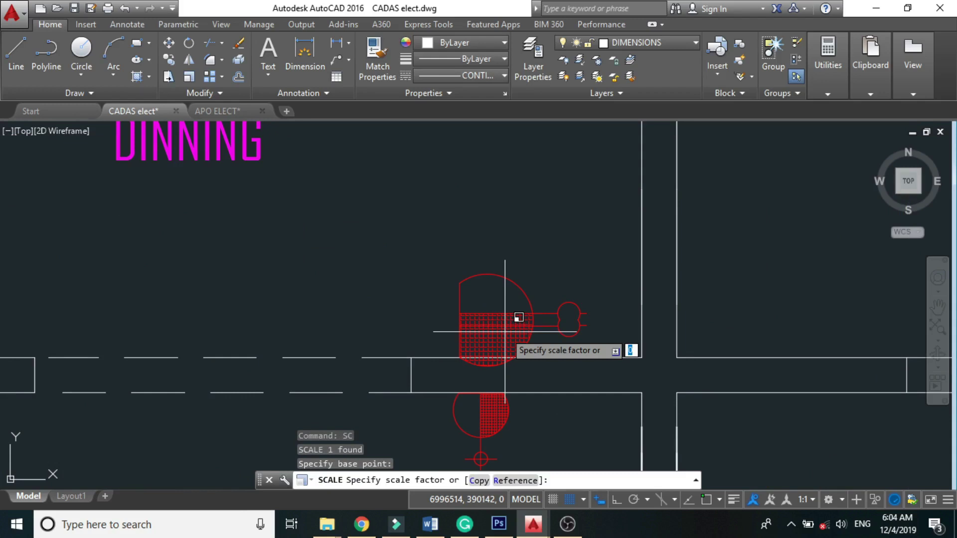
{"action": "type", "text": ".6"}
{"action": "key", "text": "Return"}
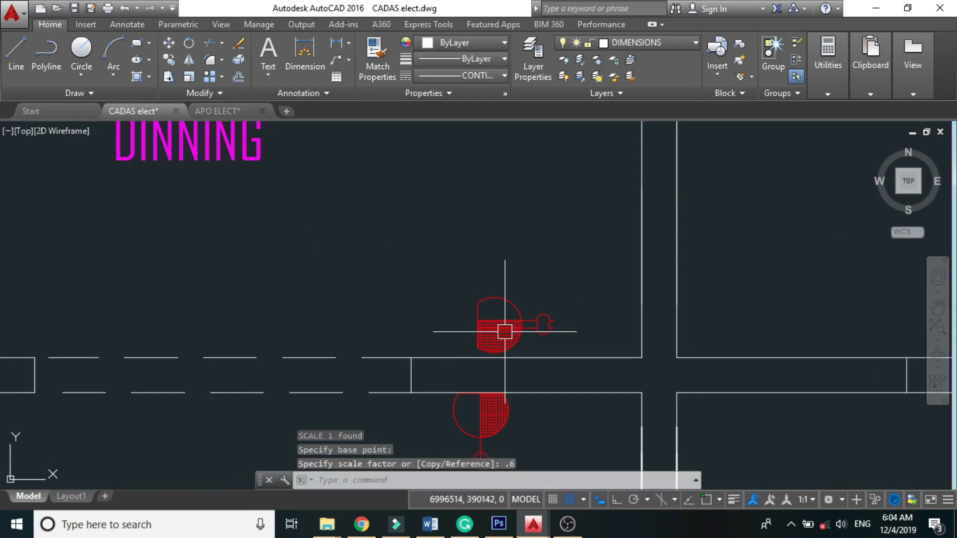
Rotate the shrunken socket 270° with Ortho on so it stands upright
{"action": "left_click", "coordinate": [504, 332]}
{"action": "type", "text": "ro"}
{"action": "key", "text": "Return"}
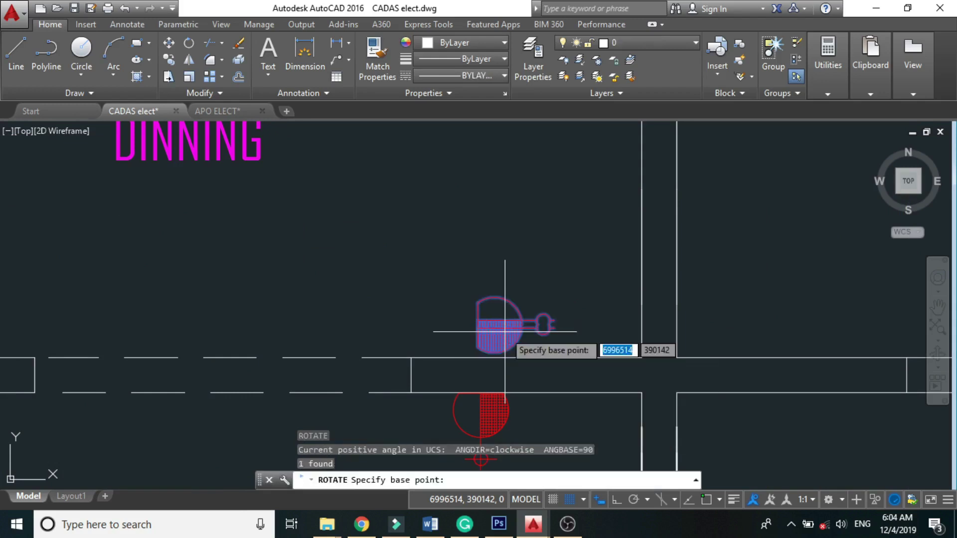
{"action": "left_click", "coordinate": [505, 331]}
{"action": "key", "text": "F8"}
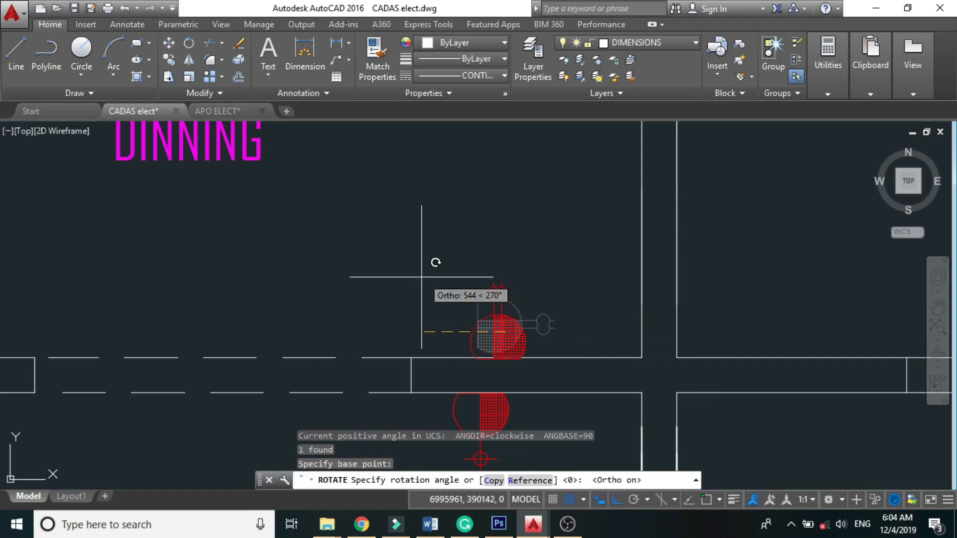
{"action": "left_click", "coordinate": [422, 278]}
{"action": "scroll", "coordinate": [499, 349], "scroll_direction": "up", "scroll_amount": 2}
{"action": "left_click", "coordinate": [491, 369]}
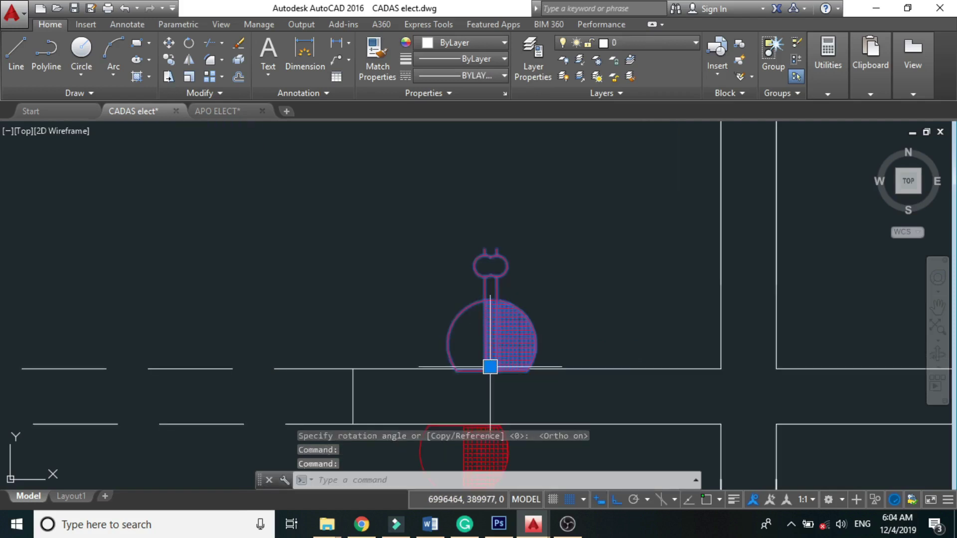
{"action": "left_click", "coordinate": [490, 368]}
{"action": "scroll", "coordinate": [491, 368], "scroll_direction": "up", "scroll_amount": 5}
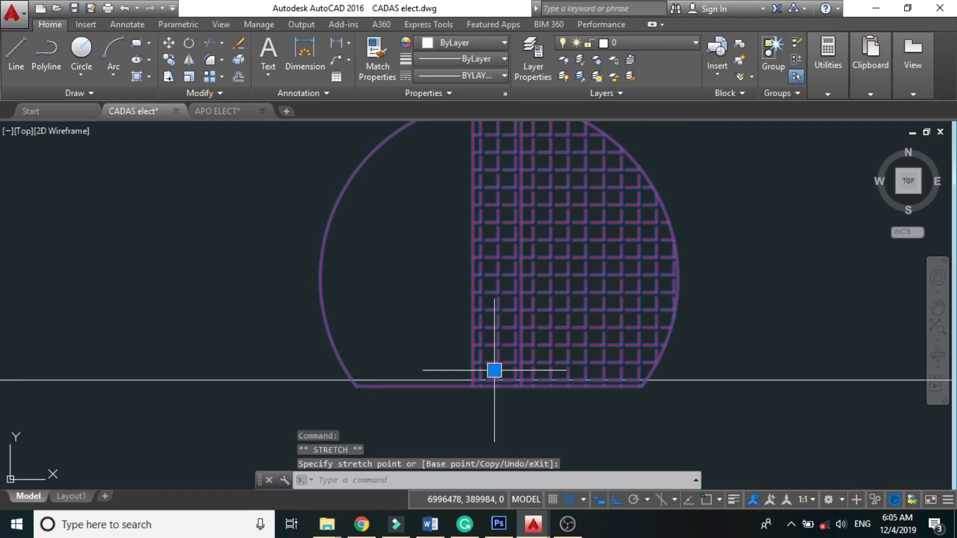
{"action": "scroll", "coordinate": [494, 371], "scroll_direction": "down", "scroll_amount": 5}
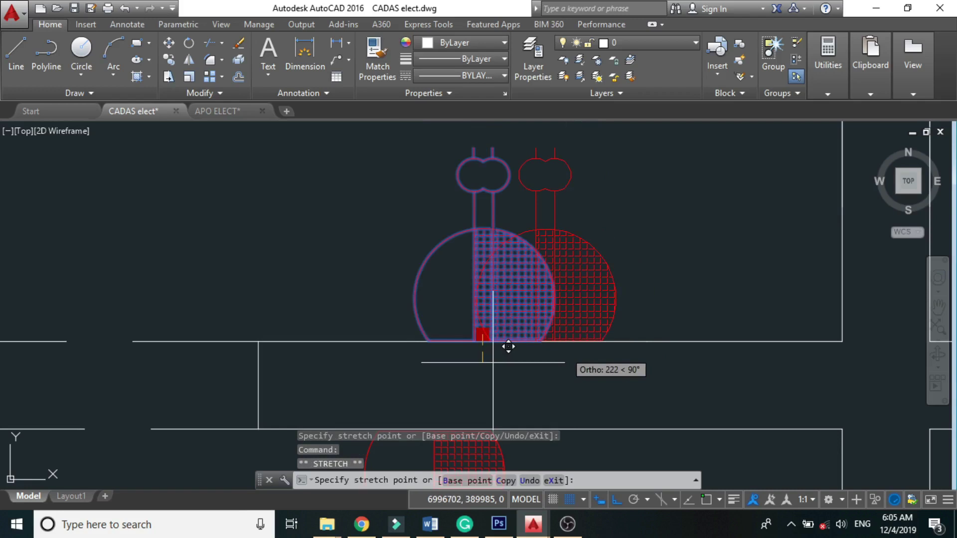
{"action": "key", "text": "Escape"}
{"action": "scroll", "coordinate": [493, 363], "scroll_direction": "down", "scroll_amount": 8}
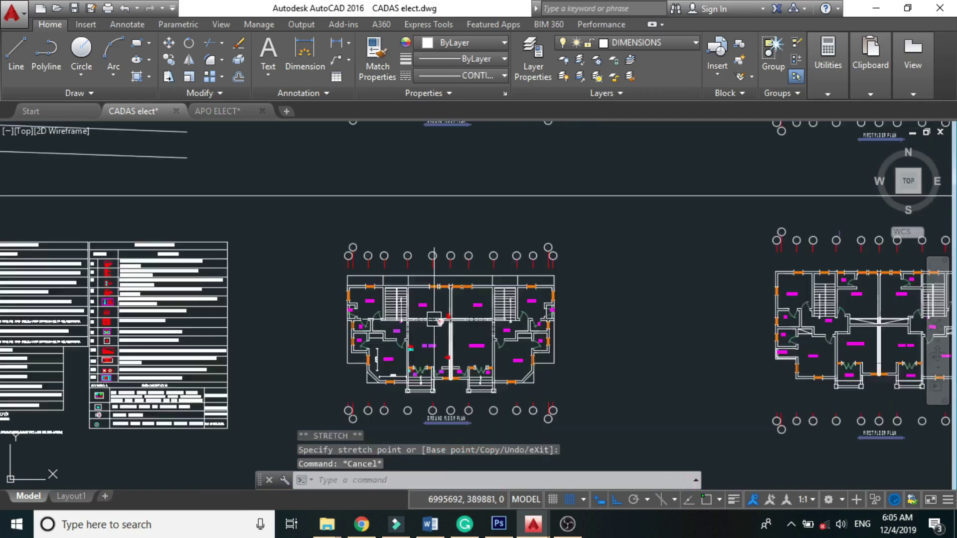
Copy the red socket from the main lounge wall onto the staircase wall above the lobby
{"action": "scroll", "coordinate": [469, 324], "scroll_direction": "up", "scroll_amount": 3}
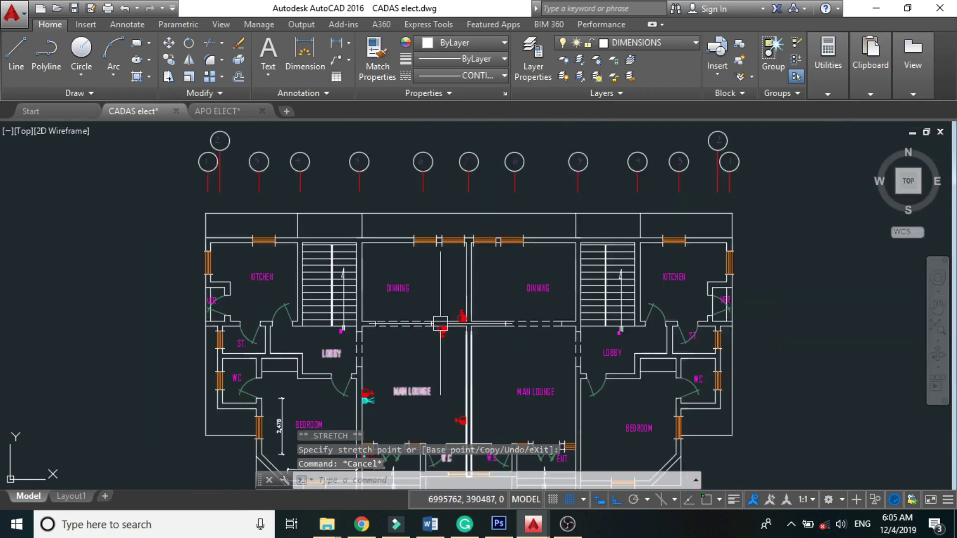
{"action": "scroll", "coordinate": [390, 269], "scroll_direction": "up", "scroll_amount": 4}
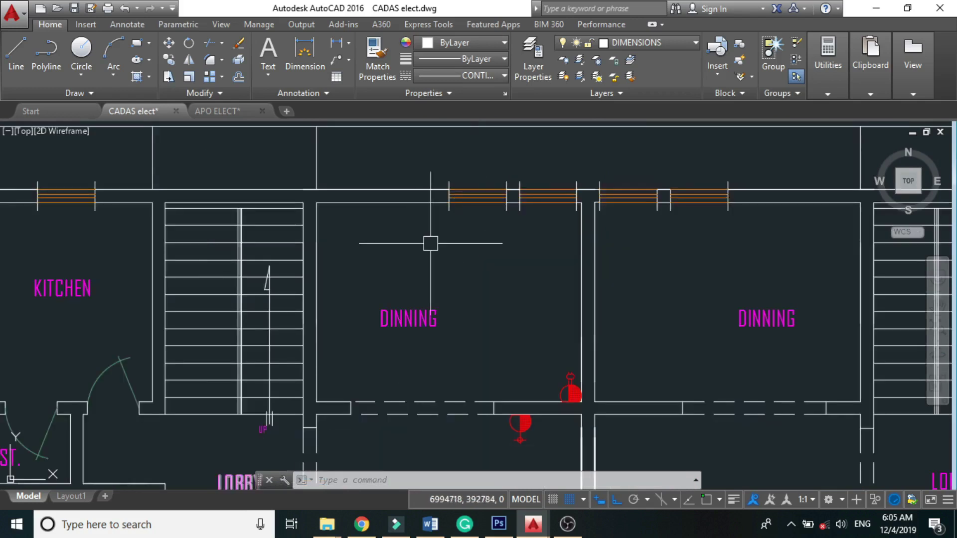
{"action": "scroll", "coordinate": [439, 252], "scroll_direction": "down", "scroll_amount": 4}
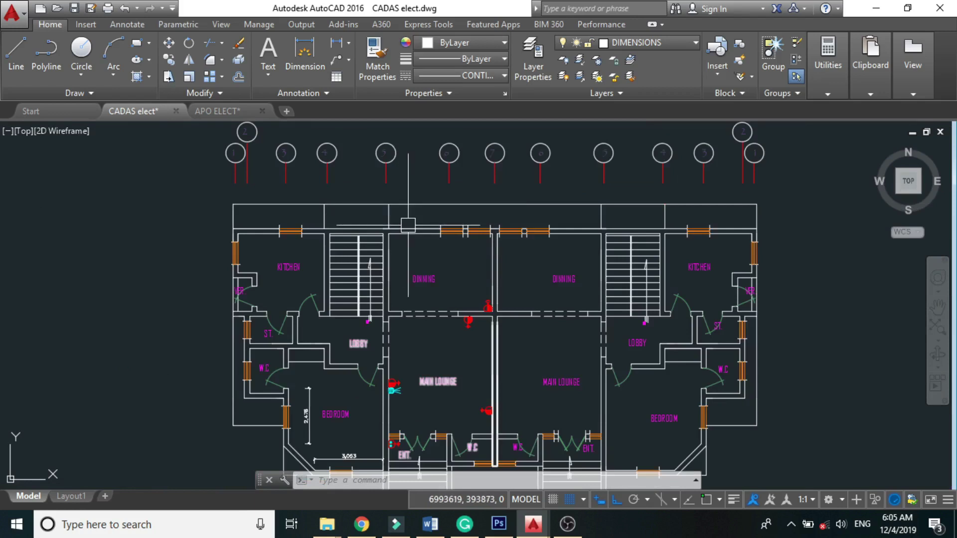
{"action": "scroll", "coordinate": [408, 225], "scroll_direction": "up", "scroll_amount": 6}
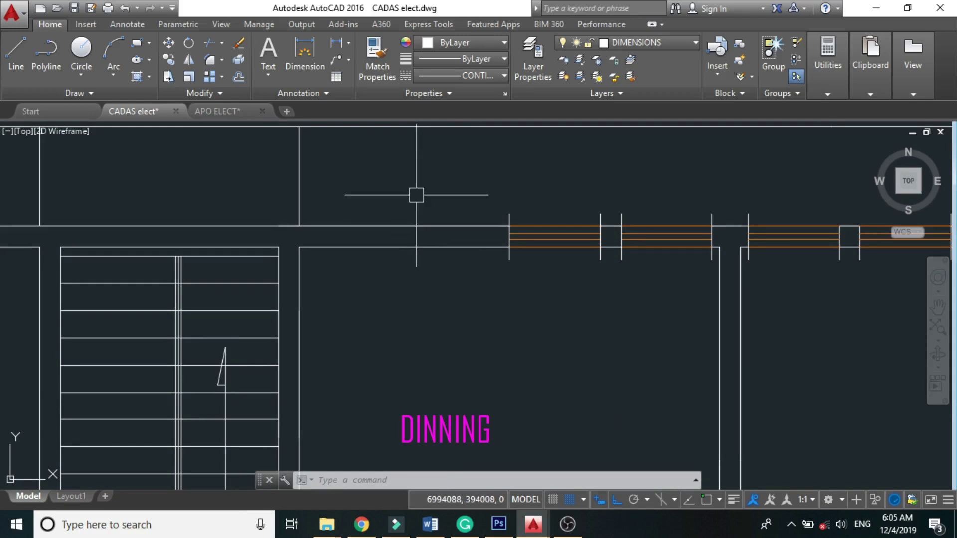
{"action": "scroll", "coordinate": [416, 195], "scroll_direction": "down", "scroll_amount": 3}
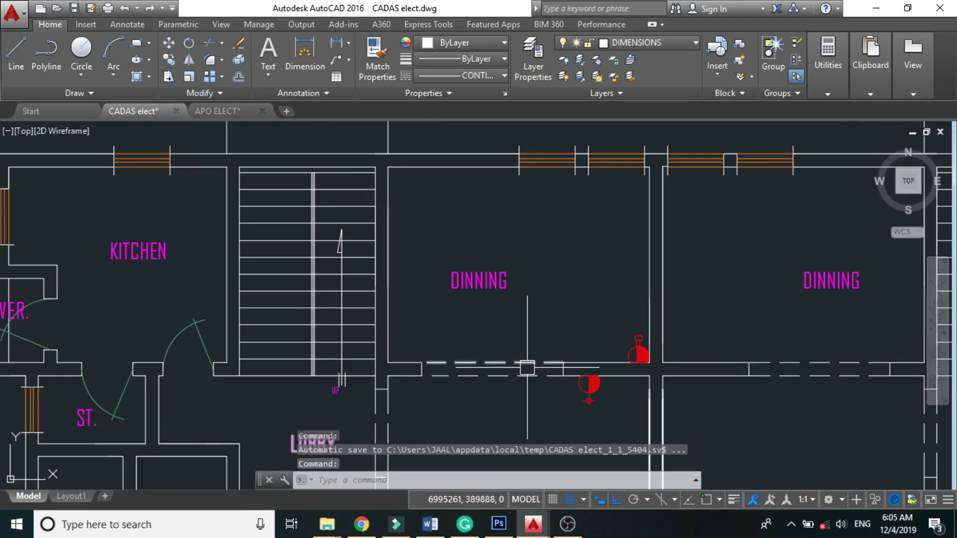
{"action": "scroll", "coordinate": [526, 253], "scroll_direction": "down", "scroll_amount": 2}
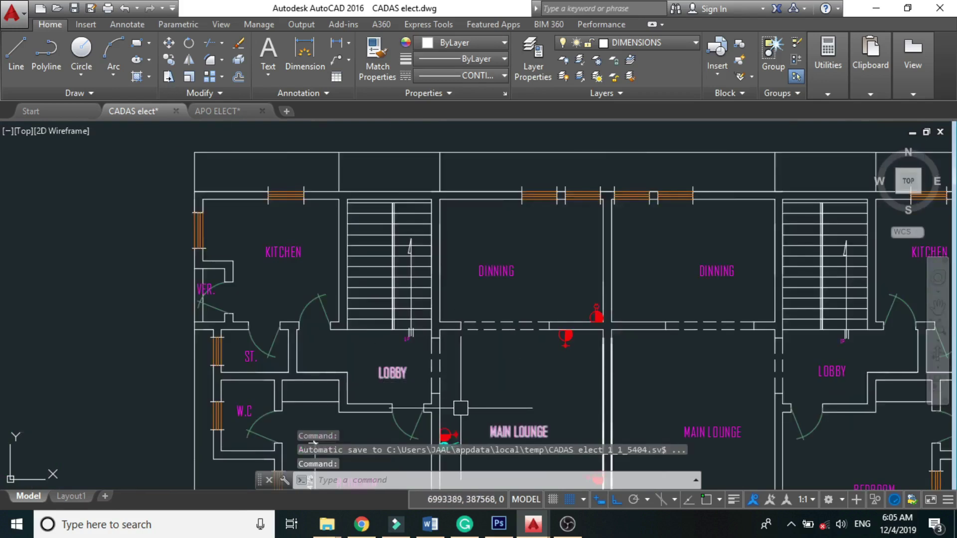
{"action": "scroll", "coordinate": [460, 409], "scroll_direction": "down", "scroll_amount": 3}
{"action": "scroll", "coordinate": [467, 408], "scroll_direction": "up", "scroll_amount": 3}
{"action": "scroll", "coordinate": [459, 364], "scroll_direction": "up", "scroll_amount": 2}
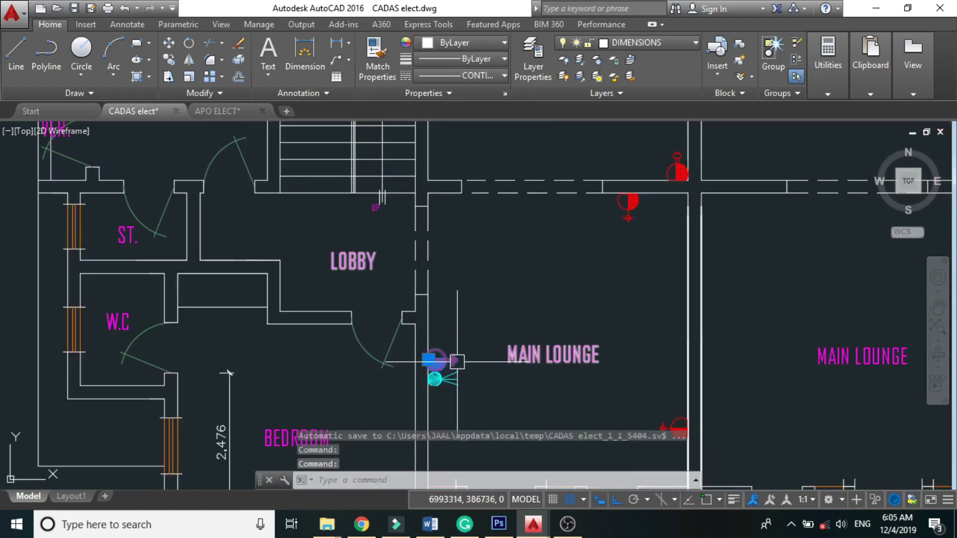
{"action": "left_click", "coordinate": [460, 364]}
{"action": "type", "text": "co"}
{"action": "key", "text": "Return"}
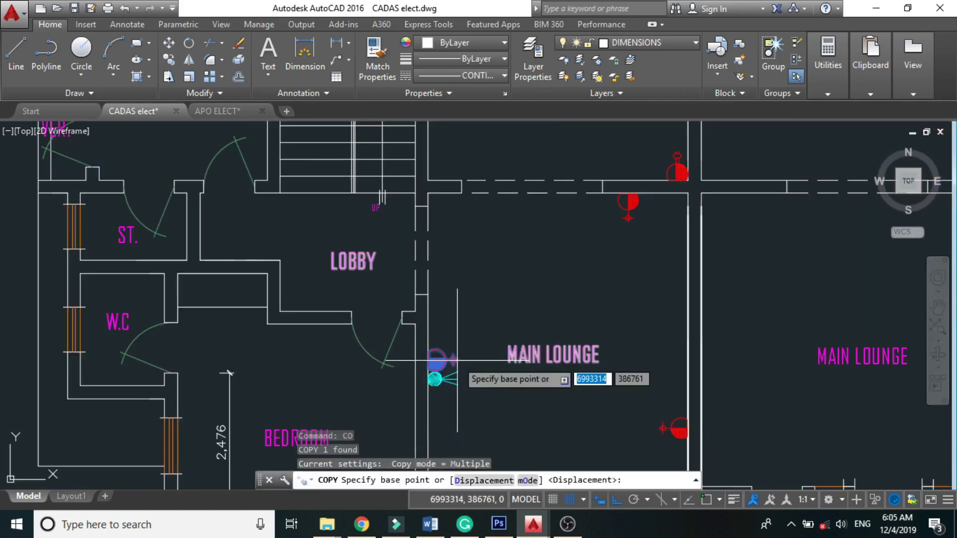
{"action": "left_click", "coordinate": [457, 361]}
{"action": "scroll", "coordinate": [459, 280], "scroll_direction": "up", "scroll_amount": 1}
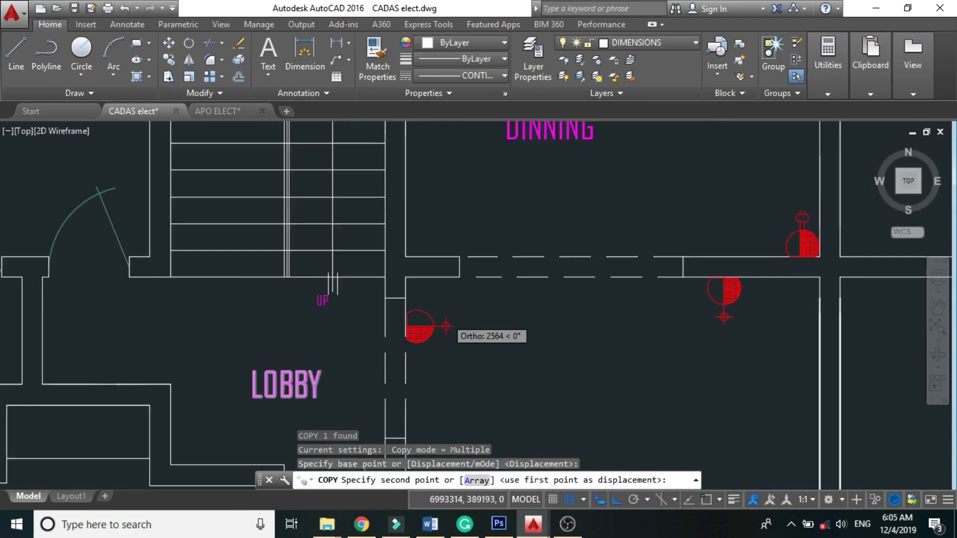
{"action": "scroll", "coordinate": [452, 304], "scroll_direction": "down", "scroll_amount": 3}
{"action": "scroll", "coordinate": [448, 289], "scroll_direction": "up", "scroll_amount": 5}
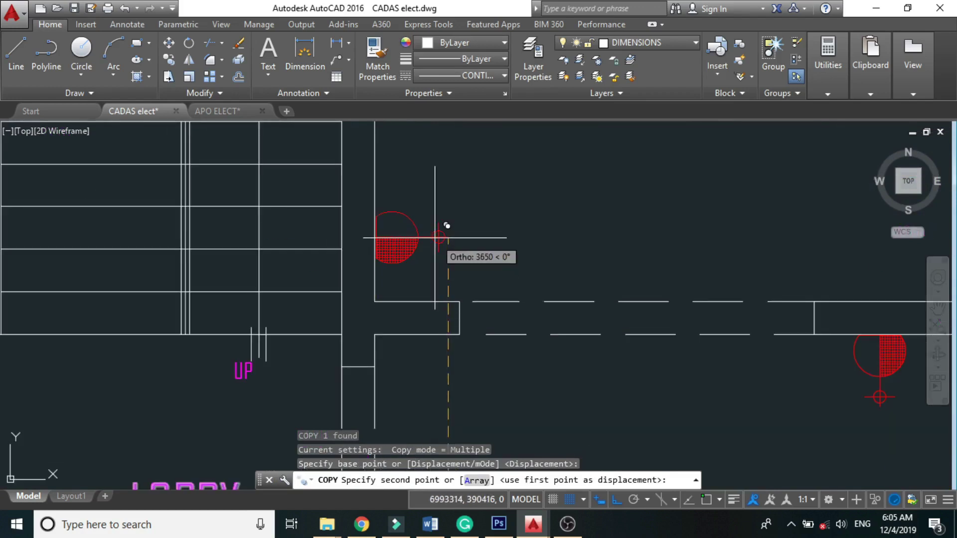
{"action": "left_click", "coordinate": [447, 238]}
{"action": "key", "text": "Escape"}
{"action": "scroll", "coordinate": [540, 318], "scroll_direction": "down", "scroll_amount": 3}
{"action": "scroll", "coordinate": [539, 318], "scroll_direction": "up", "scroll_amount": 4}
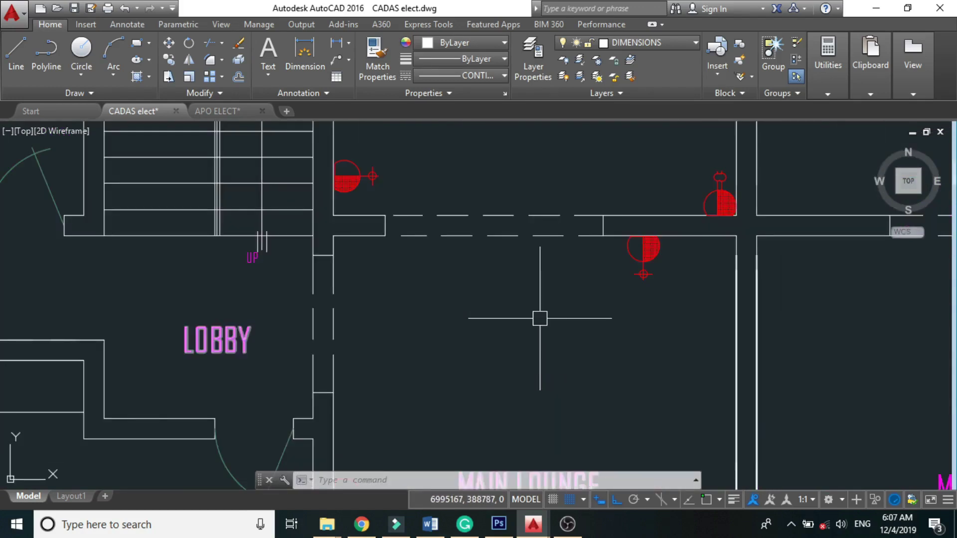
{"action": "scroll", "coordinate": [540, 299], "scroll_direction": "down", "scroll_amount": 4}
Undo the last erase and check that the 3,053 bedroom dimension is back
{"action": "scroll", "coordinate": [429, 380], "scroll_direction": "down", "scroll_amount": 3}
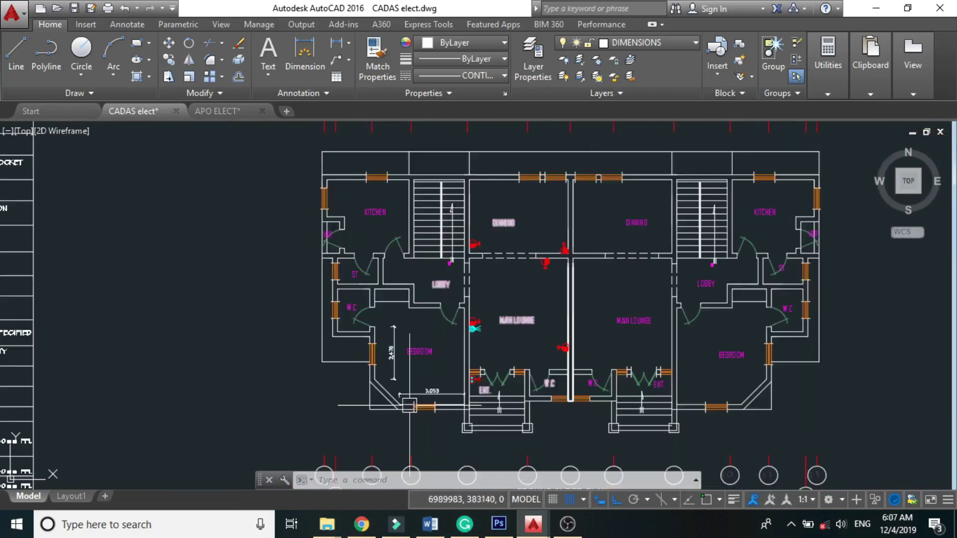
{"action": "key", "text": "ctrl+z"}
{"action": "scroll", "coordinate": [429, 381], "scroll_direction": "up", "scroll_amount": 6}
{"action": "left_click", "coordinate": [429, 379]}
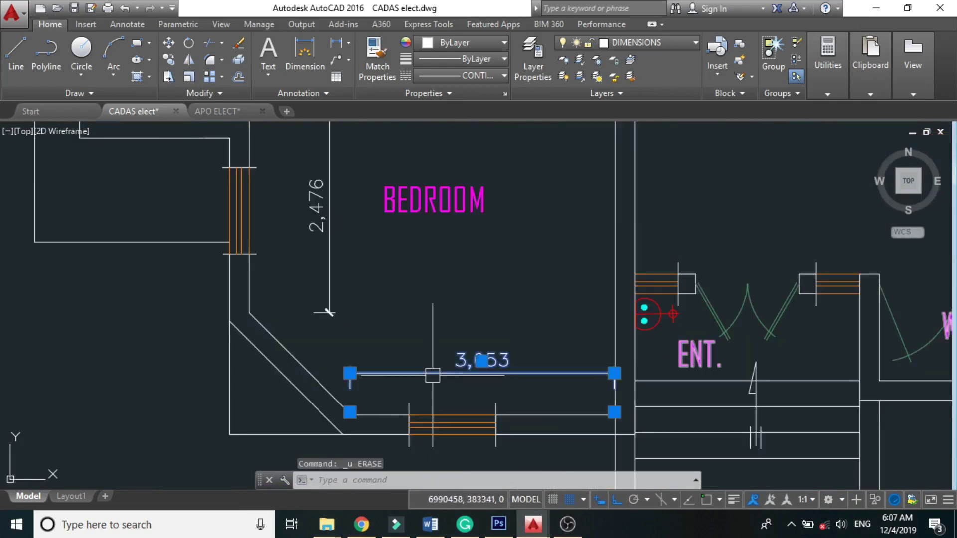
{"action": "key", "text": "Escape"}
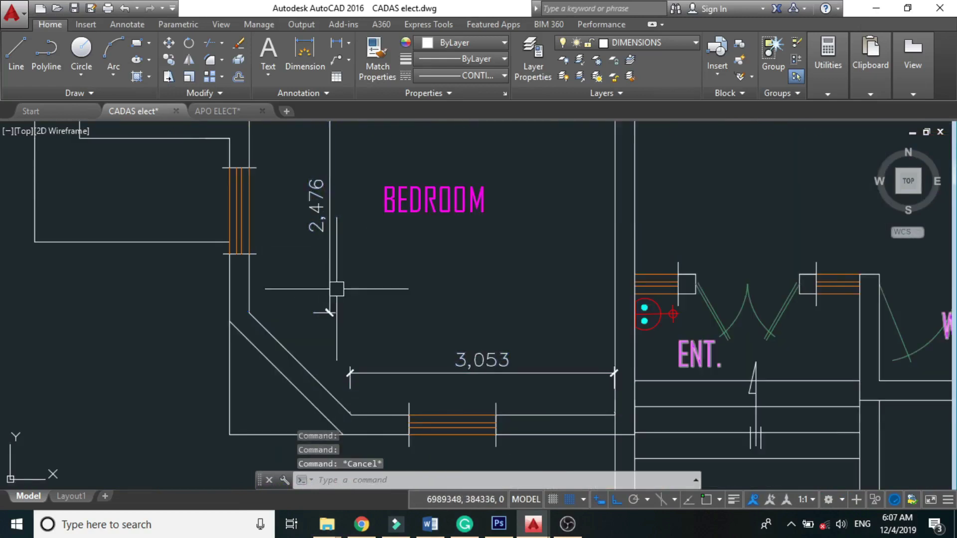
Select the light-and-socket fixture on the lounge wall
{"action": "scroll", "coordinate": [331, 293], "scroll_direction": "down", "scroll_amount": 4}
{"action": "scroll", "coordinate": [337, 257], "scroll_direction": "up", "scroll_amount": 2}
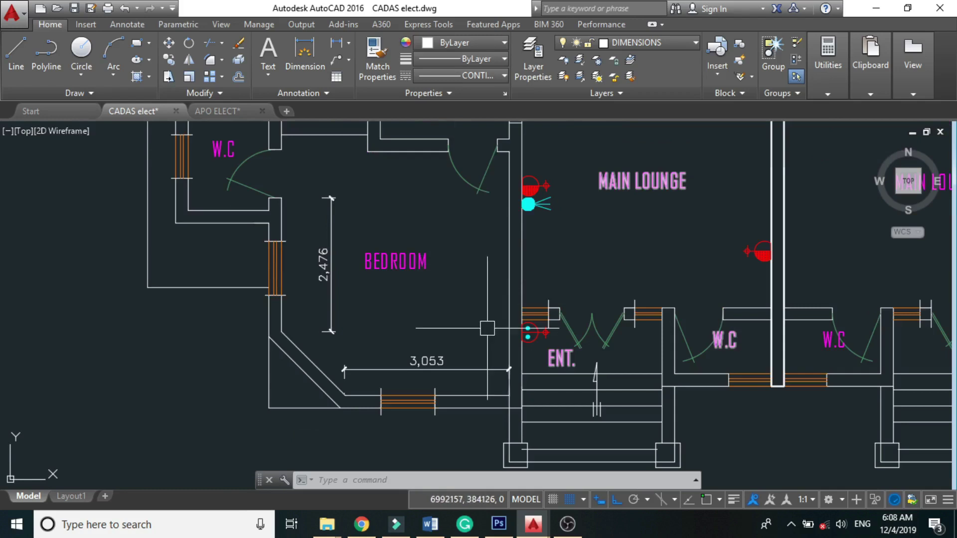
{"action": "scroll", "coordinate": [388, 200], "scroll_direction": "up", "scroll_amount": 2}
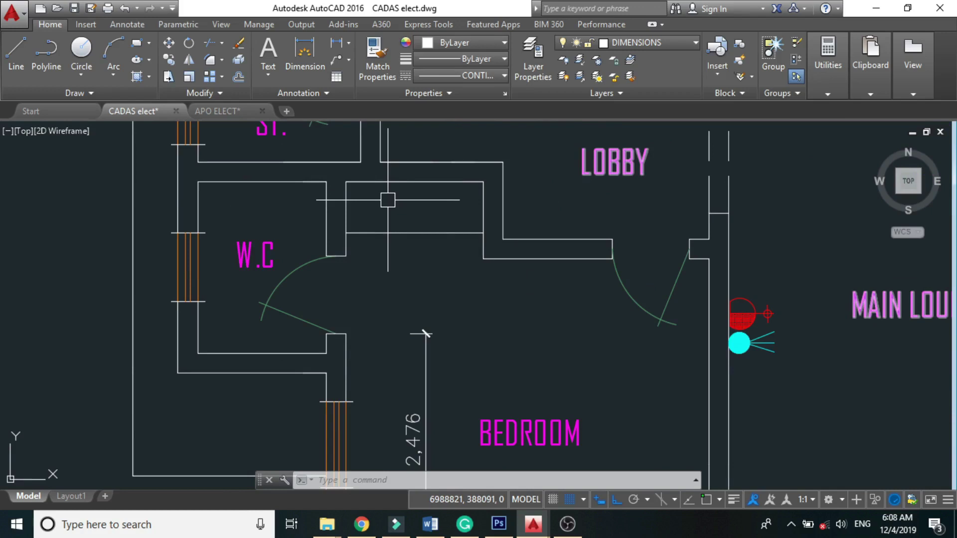
{"action": "scroll", "coordinate": [388, 200], "scroll_direction": "down", "scroll_amount": 2}
{"action": "scroll", "coordinate": [303, 234], "scroll_direction": "down", "scroll_amount": 2}
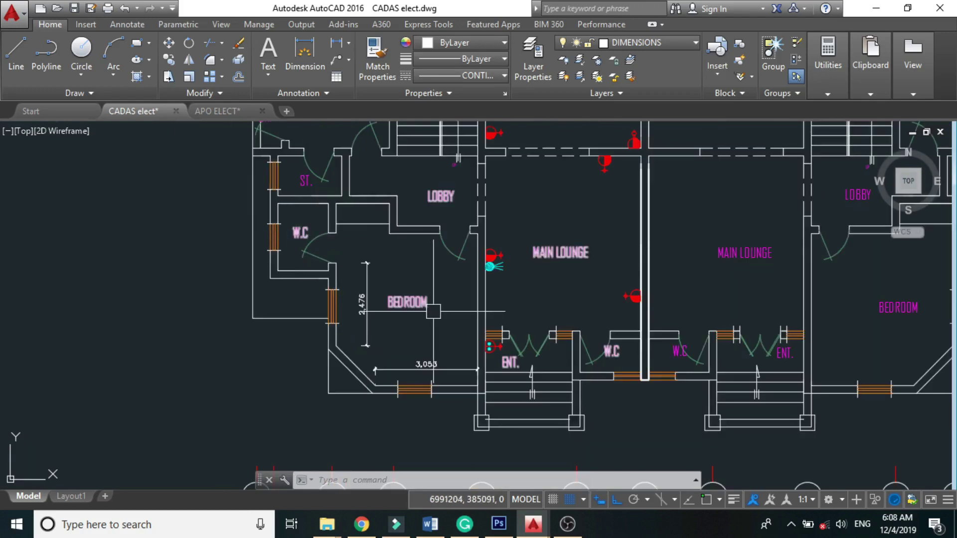
{"action": "scroll", "coordinate": [480, 317], "scroll_direction": "up", "scroll_amount": 4}
{"action": "scroll", "coordinate": [486, 317], "scroll_direction": "down", "scroll_amount": 2}
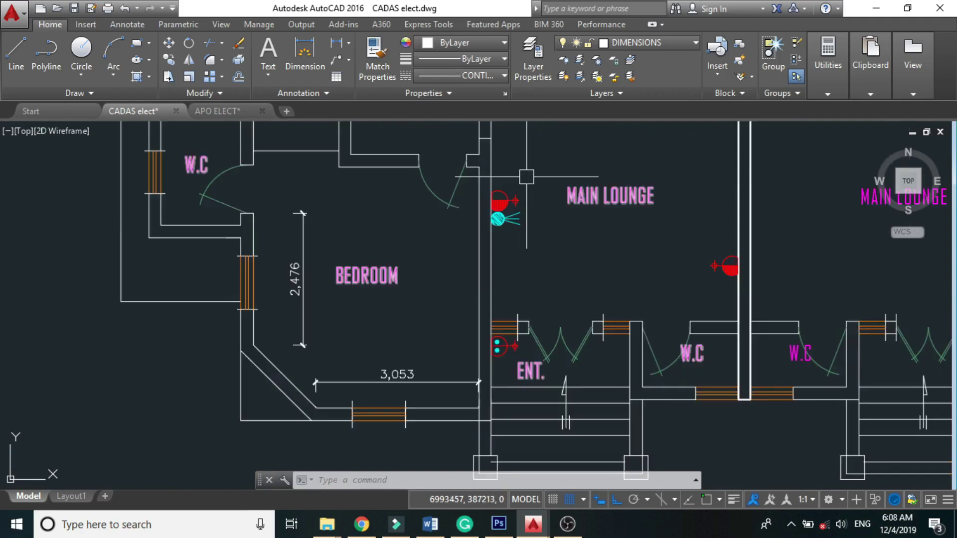
{"action": "left_click", "coordinate": [512, 253]}
{"action": "left_click", "coordinate": [493, 192]}
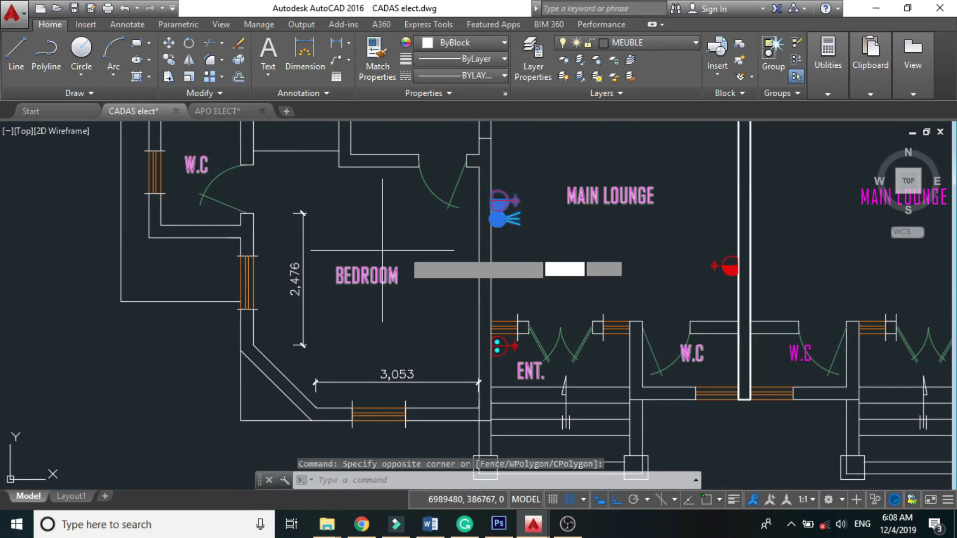
Mirror the selected fixture across the wall line, keeping the original
{"action": "scroll", "coordinate": [476, 238], "scroll_direction": "up", "scroll_amount": 4}
{"action": "type", "text": "mi"}
{"action": "key", "text": "Return"}
{"action": "left_click", "coordinate": [501, 240]}
{"action": "left_click", "coordinate": [502, 363]}
{"action": "key", "text": "Return"}
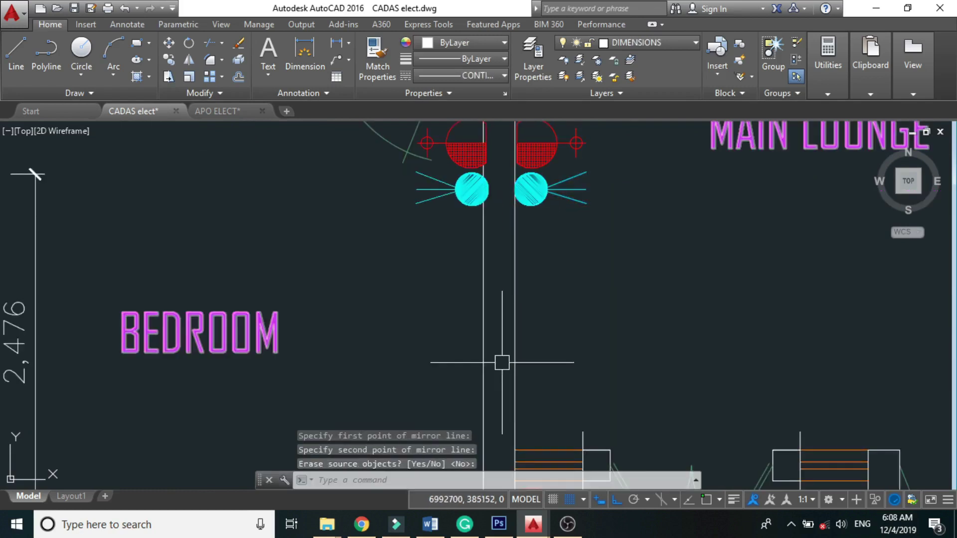
Move the bedroom-side fixture lower on the bedroom wall
{"action": "scroll", "coordinate": [503, 363], "scroll_direction": "down", "scroll_amount": 2}
{"action": "left_click", "coordinate": [483, 254]}
{"action": "left_click", "coordinate": [479, 229]}
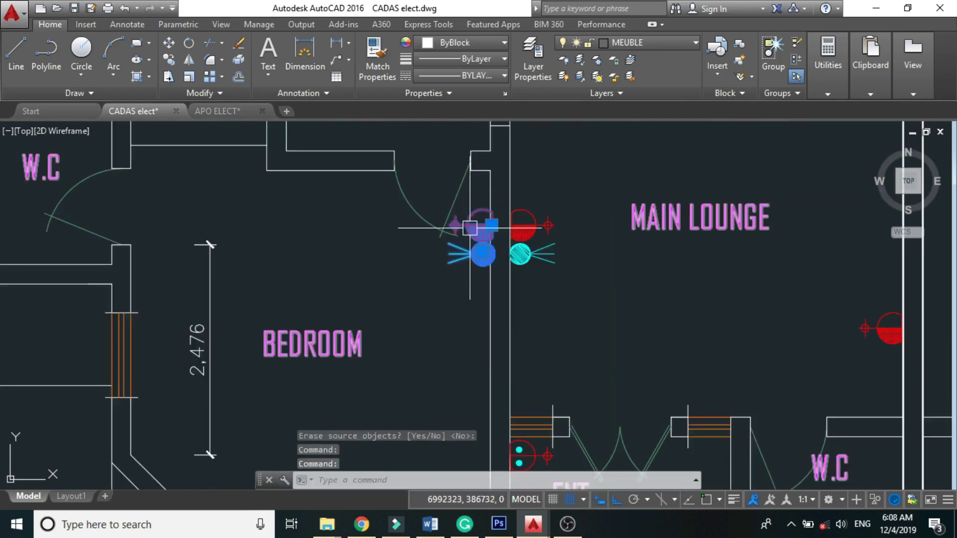
{"action": "type", "text": "m"}
{"action": "key", "text": "Return"}
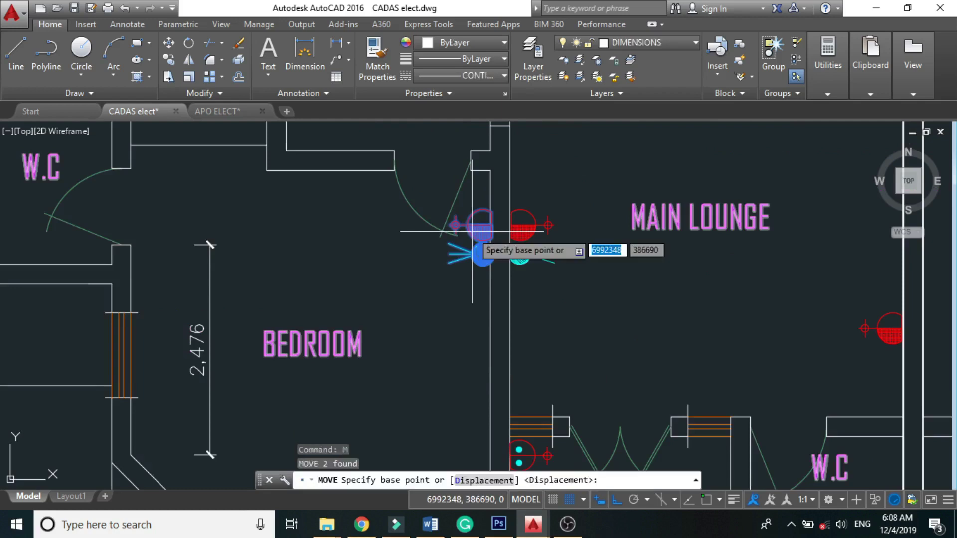
{"action": "left_click", "coordinate": [476, 229]}
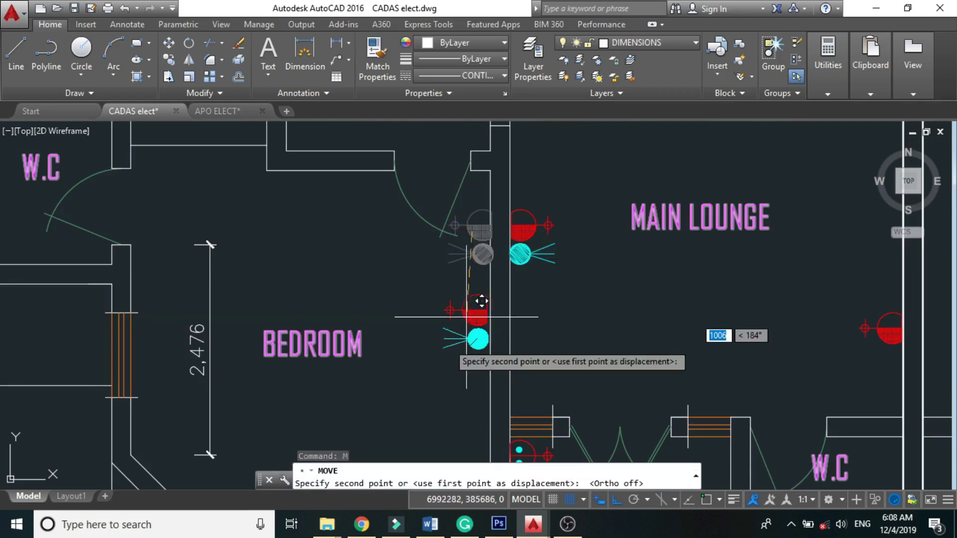
{"action": "scroll", "coordinate": [481, 301], "scroll_direction": "up", "scroll_amount": 3}
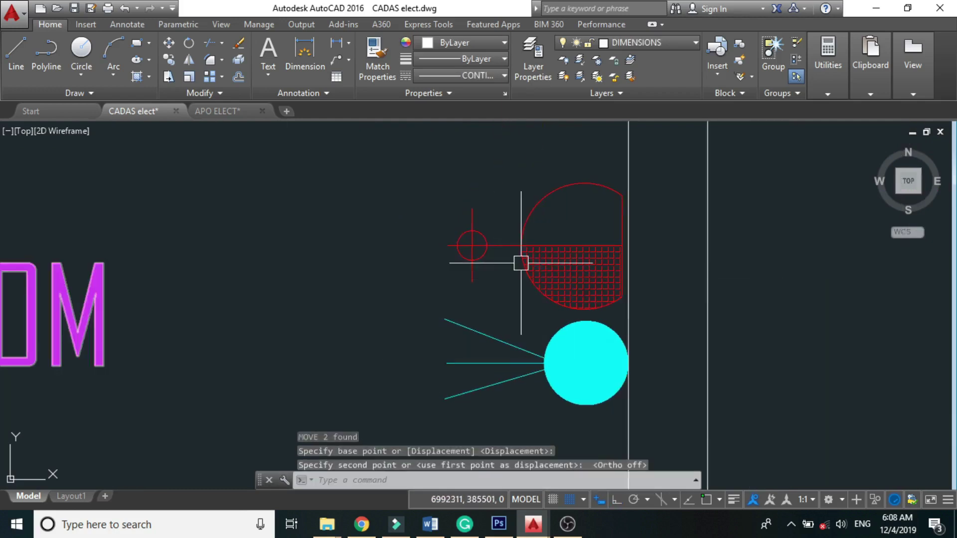
{"action": "scroll", "coordinate": [479, 264], "scroll_direction": "down", "scroll_amount": 6}
{"action": "scroll", "coordinate": [497, 257], "scroll_direction": "up", "scroll_amount": 1}
{"action": "left_click", "coordinate": [491, 234]}
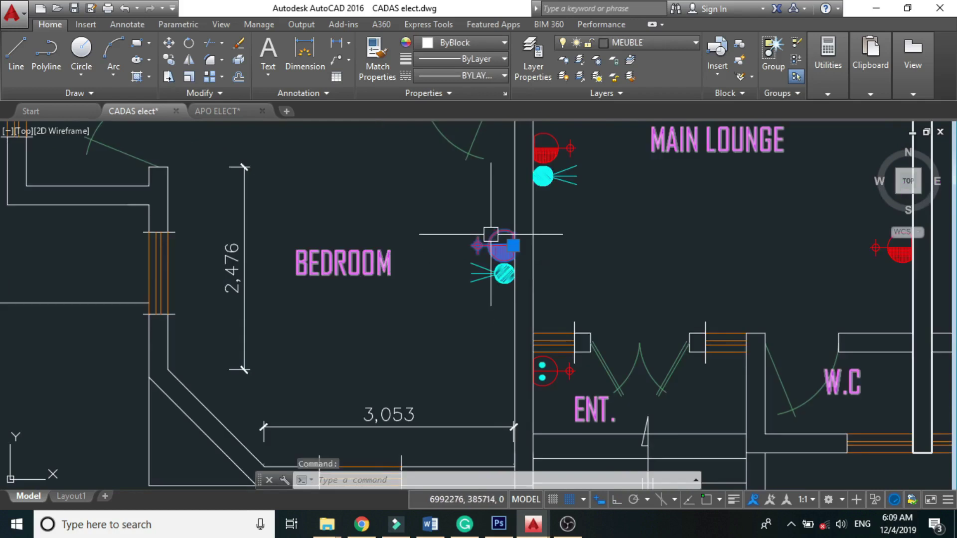
Copy the socket into the bedroom's lower corner
{"action": "type", "text": "co"}
{"action": "key", "text": "Return"}
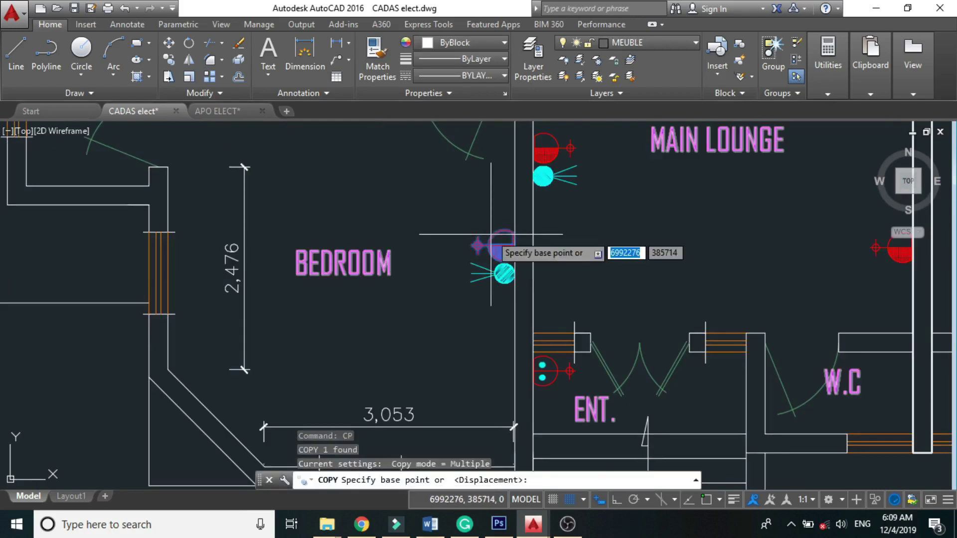
{"action": "left_click", "coordinate": [491, 233]}
{"action": "scroll", "coordinate": [451, 232], "scroll_direction": "down", "scroll_amount": 3}
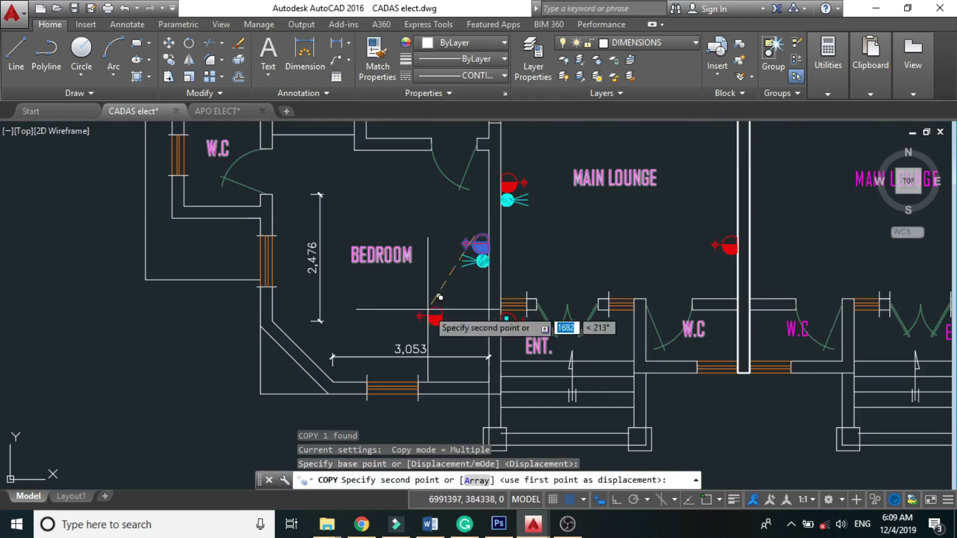
{"action": "scroll", "coordinate": [367, 369], "scroll_direction": "up", "scroll_amount": 5}
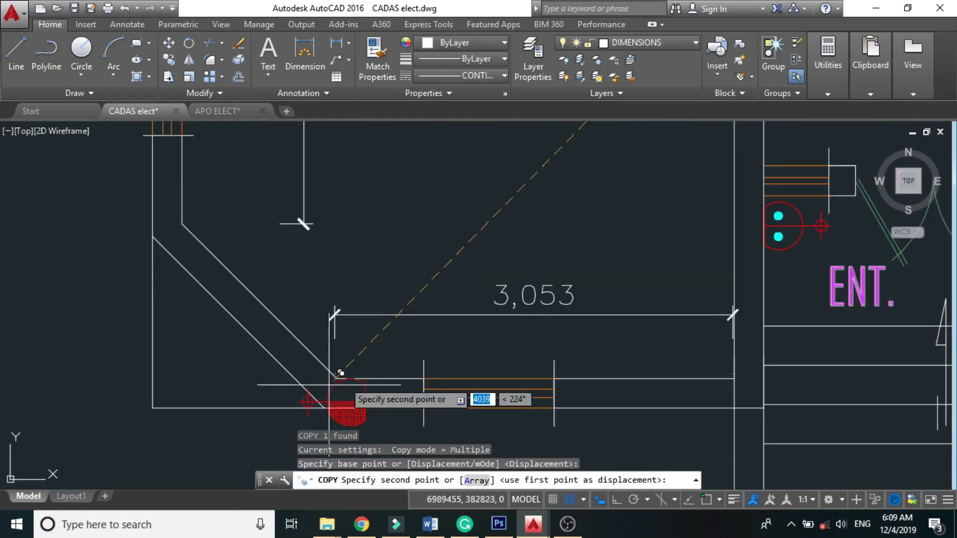
{"action": "left_click", "coordinate": [339, 323]}
{"action": "key", "text": "Escape"}
Rotate the copied socket upright about its base, with Ortho on
{"action": "left_click", "coordinate": [360, 344]}
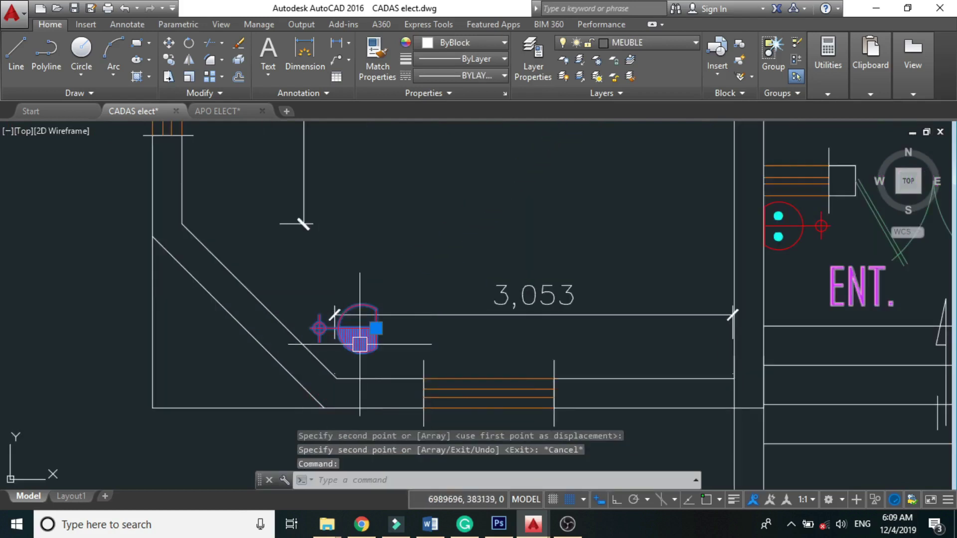
{"action": "type", "text": "ro"}
{"action": "key", "text": "Return"}
{"action": "left_click", "coordinate": [360, 344]}
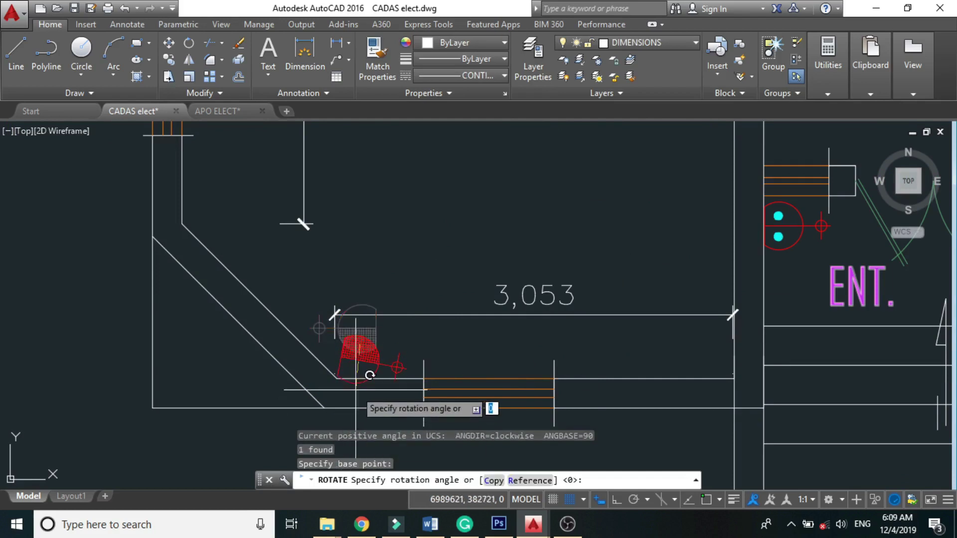
{"action": "key", "text": "F8"}
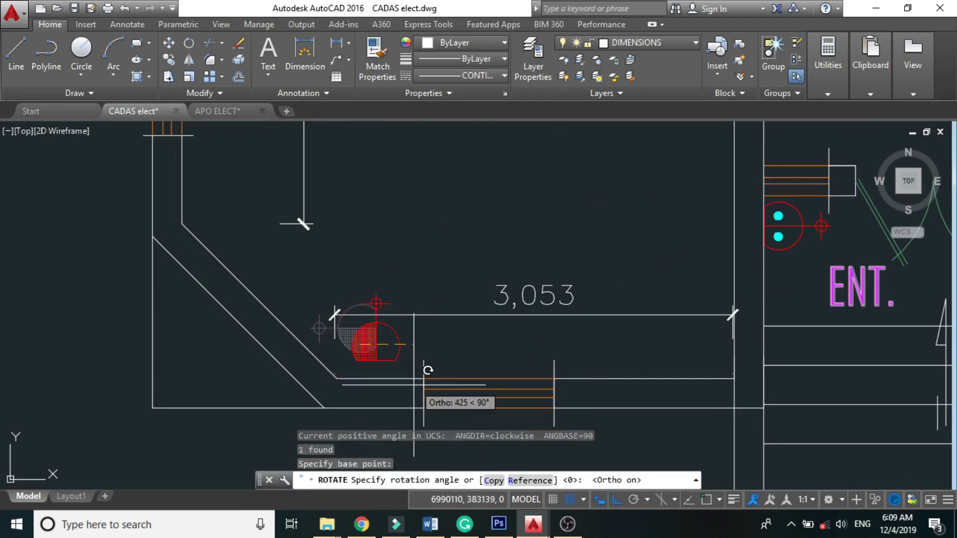
{"action": "left_click", "coordinate": [427, 370]}
Stretch the fixture's base grip onto the angled wall line
{"action": "left_click", "coordinate": [376, 357]}
{"action": "left_click", "coordinate": [376, 360]}
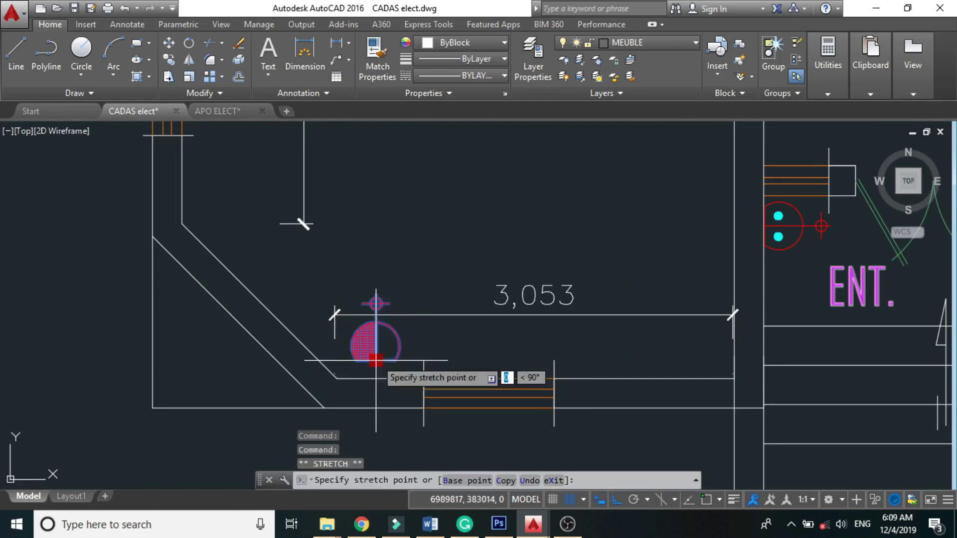
{"action": "scroll", "coordinate": [376, 360], "scroll_direction": "up", "scroll_amount": 4}
{"action": "left_click", "coordinate": [378, 377]}
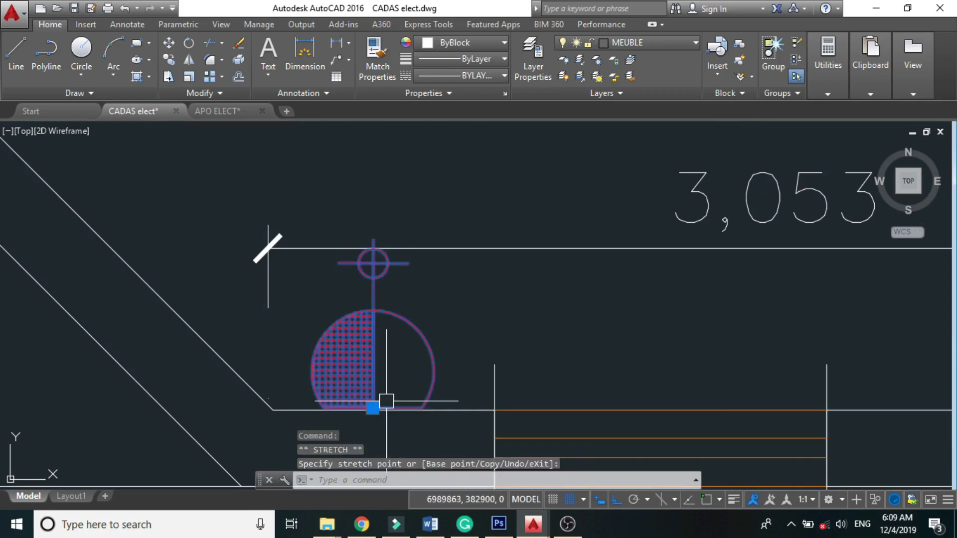
{"action": "key", "text": "Escape"}
Erase the 3,053 and 2,476 bedroom dimensions
{"action": "scroll", "coordinate": [386, 402], "scroll_direction": "down", "scroll_amount": 3}
{"action": "left_click", "coordinate": [543, 324]}
{"action": "left_click", "coordinate": [399, 306]}
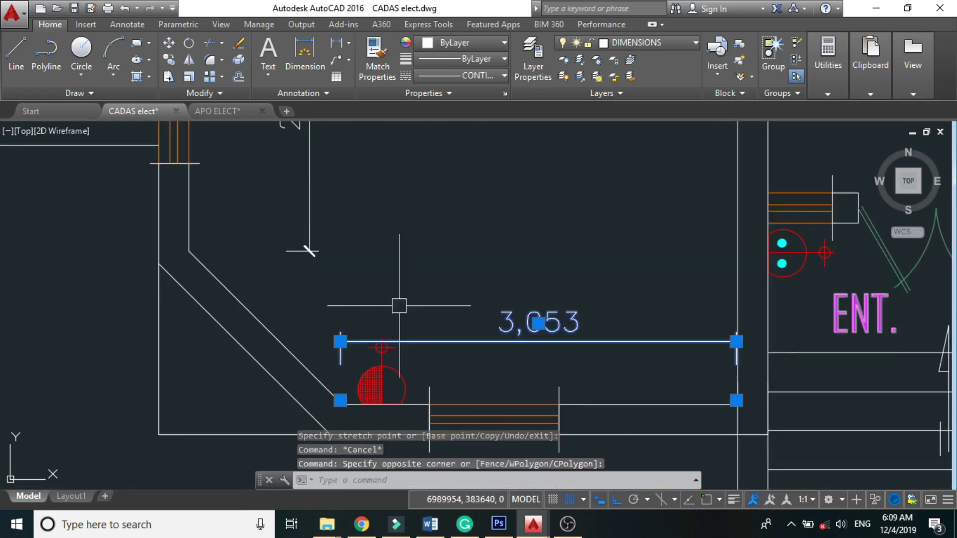
{"action": "key", "text": "Delete"}
{"action": "scroll", "coordinate": [394, 335], "scroll_direction": "down", "scroll_amount": 3}
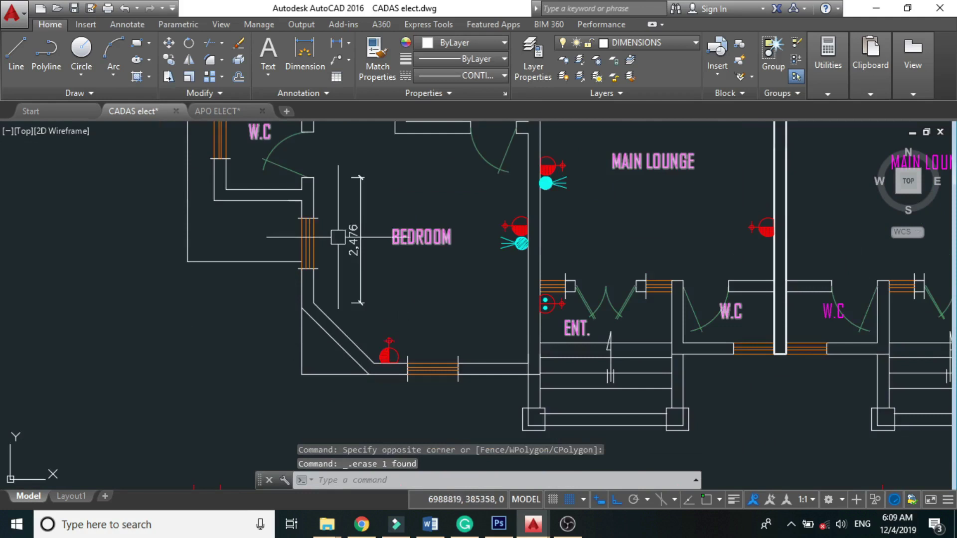
{"action": "left_click", "coordinate": [351, 233]}
{"action": "key", "text": "Delete"}
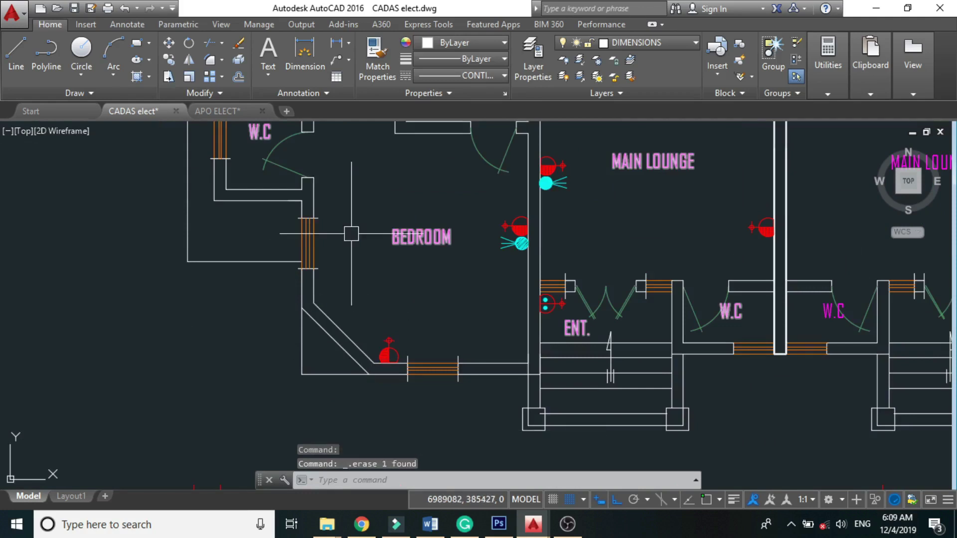
Start a COPY of the fixture at the dining/lounge wall junction and pick its base point
{"action": "scroll", "coordinate": [351, 233], "scroll_direction": "down", "scroll_amount": 5}
{"action": "scroll", "coordinate": [315, 259], "scroll_direction": "up", "scroll_amount": 4}
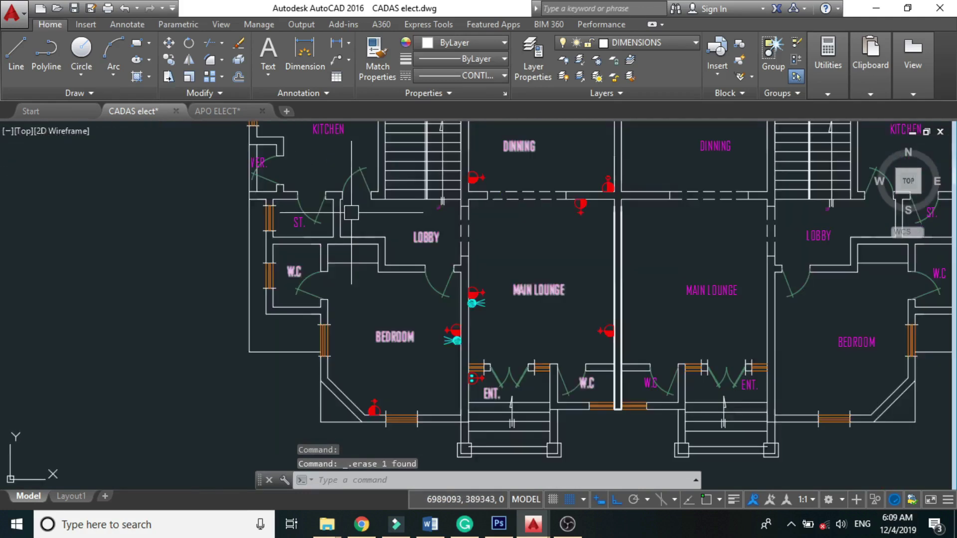
{"action": "scroll", "coordinate": [329, 226], "scroll_direction": "down", "scroll_amount": 3}
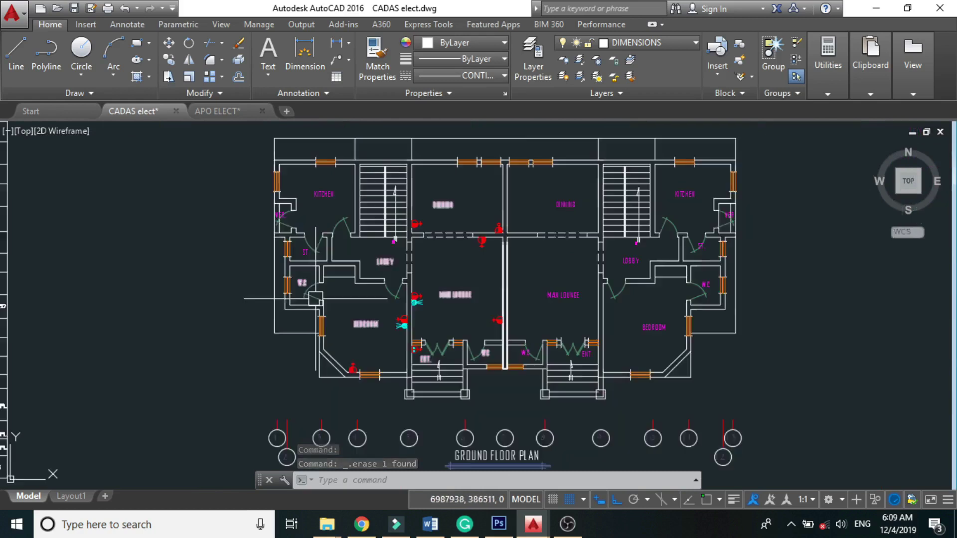
{"action": "scroll", "coordinate": [329, 227], "scroll_direction": "up", "scroll_amount": 2}
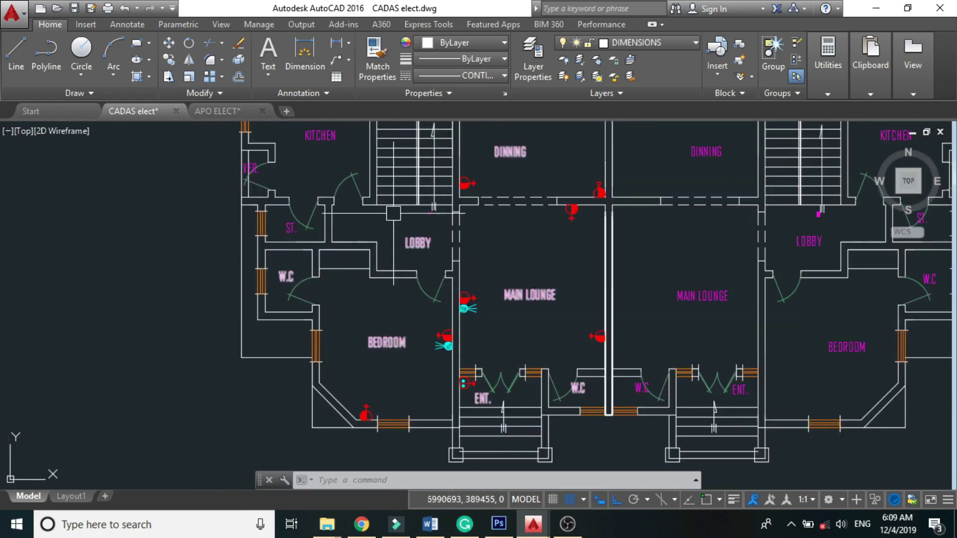
{"action": "scroll", "coordinate": [393, 215], "scroll_direction": "up", "scroll_amount": 2}
{"action": "scroll", "coordinate": [393, 215], "scroll_direction": "up", "scroll_amount": 2}
{"action": "scroll", "coordinate": [394, 249], "scroll_direction": "down", "scroll_amount": 6}
{"action": "scroll", "coordinate": [352, 318], "scroll_direction": "up", "scroll_amount": 4}
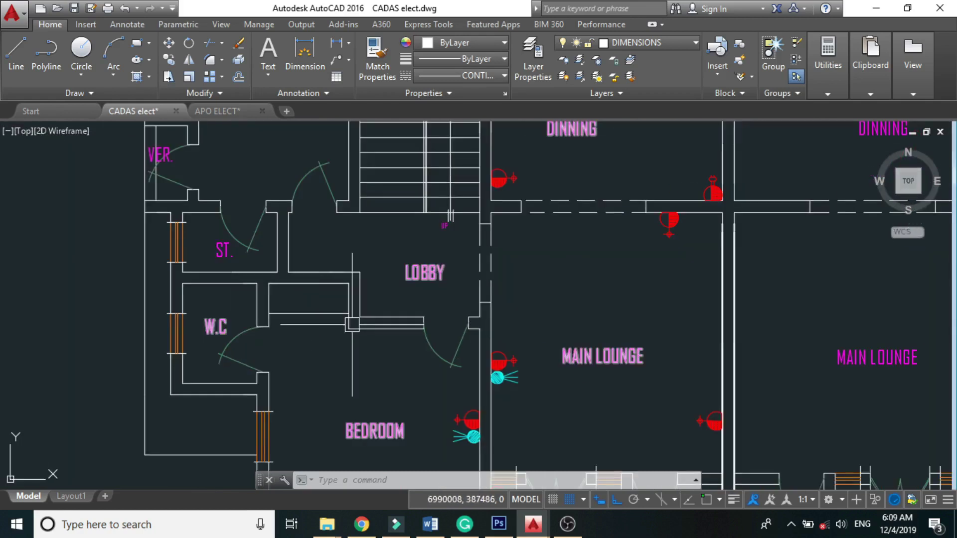
{"action": "scroll", "coordinate": [352, 317], "scroll_direction": "up", "scroll_amount": 2}
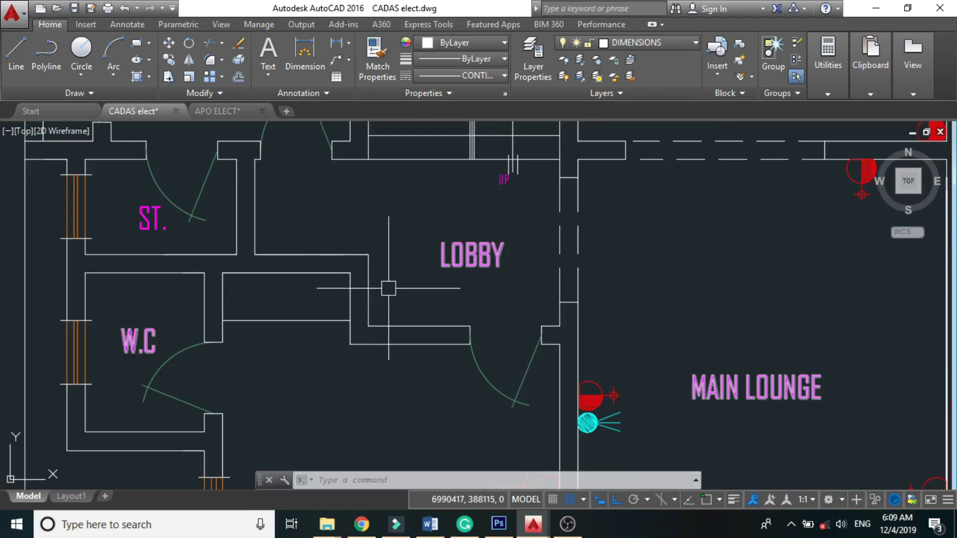
{"action": "scroll", "coordinate": [386, 286], "scroll_direction": "down", "scroll_amount": 2}
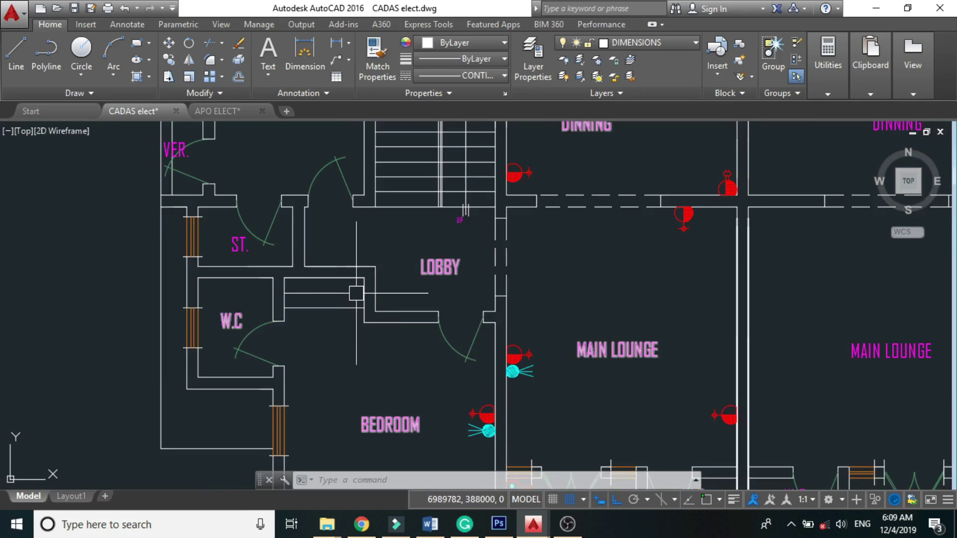
{"action": "scroll", "coordinate": [376, 289], "scroll_direction": "down", "scroll_amount": 1}
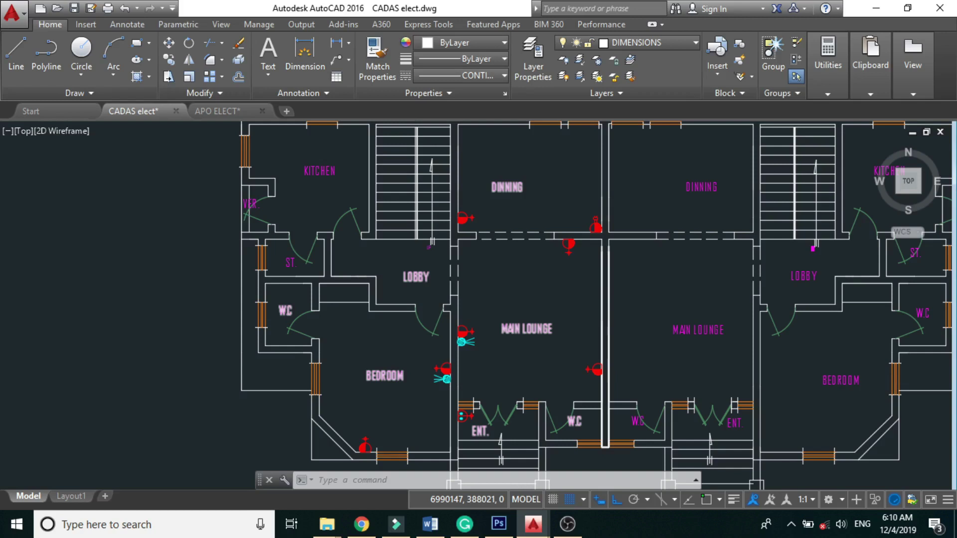
{"action": "scroll", "coordinate": [646, 221], "scroll_direction": "up", "scroll_amount": 4}
{"action": "type", "text": "o"}
{"action": "key", "text": "Return"}
{"action": "left_click", "coordinate": [510, 225]}
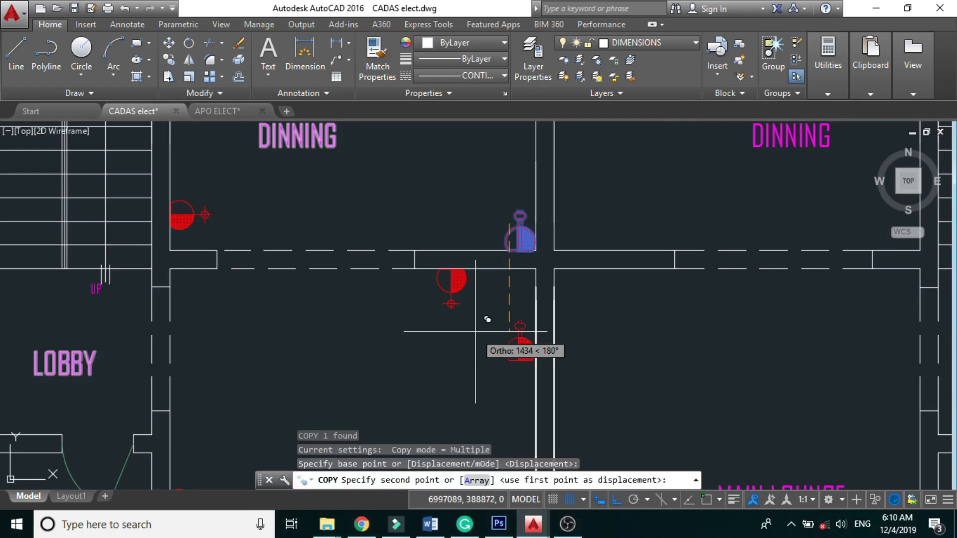
With Ortho off, place the fixture copy on the lobby wall beside the W.C
{"action": "key", "text": "F8"}
{"action": "scroll", "coordinate": [407, 247], "scroll_direction": "up", "scroll_amount": 3}
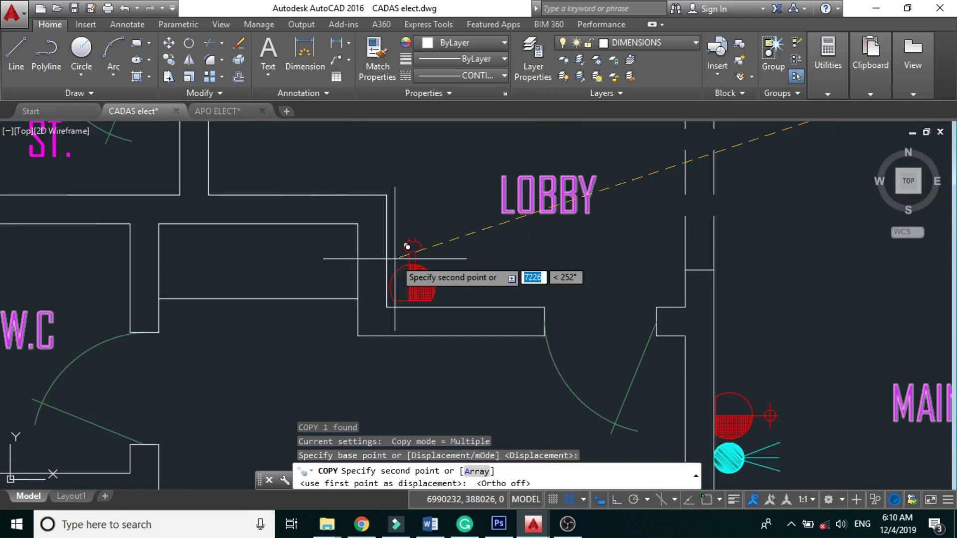
{"action": "scroll", "coordinate": [408, 247], "scroll_direction": "up", "scroll_amount": 2}
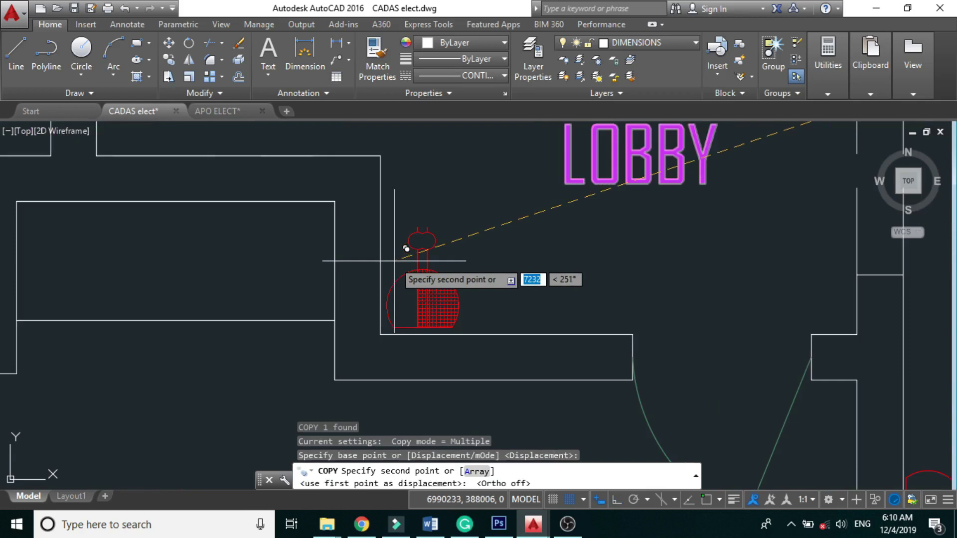
{"action": "scroll", "coordinate": [394, 261], "scroll_direction": "down", "scroll_amount": 5}
{"action": "key", "text": "Escape"}
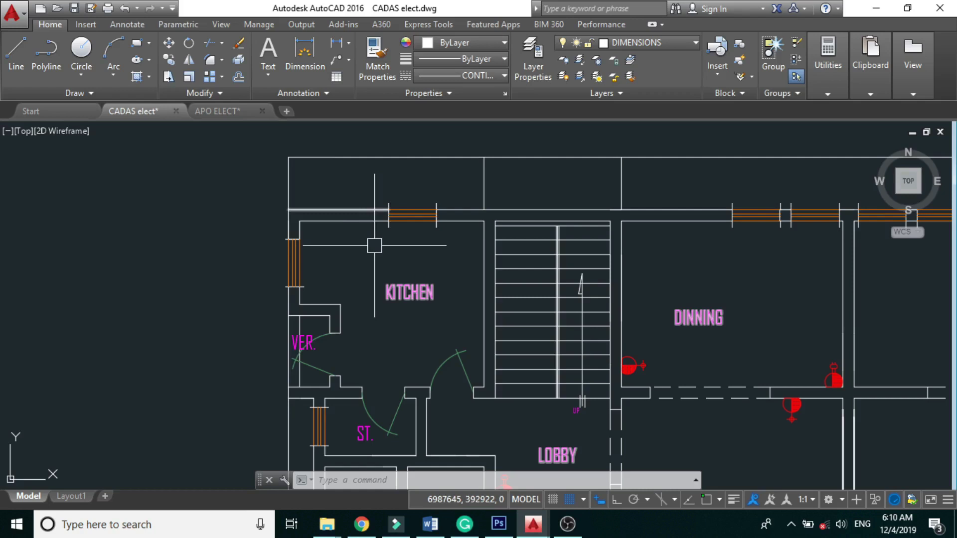
Navigate to the entrance and start copying the double socket there
{"action": "scroll", "coordinate": [371, 246], "scroll_direction": "up", "scroll_amount": 2}
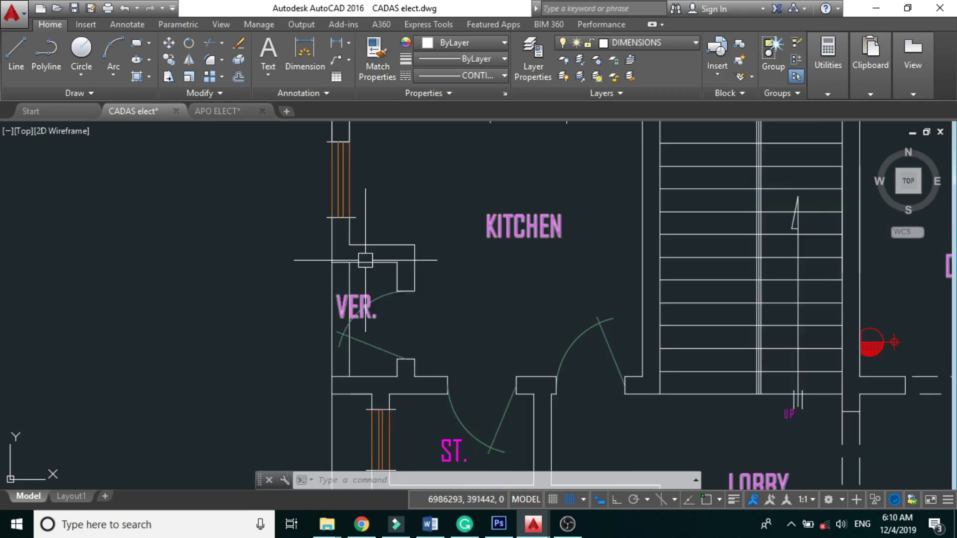
{"action": "scroll", "coordinate": [353, 245], "scroll_direction": "up", "scroll_amount": 2}
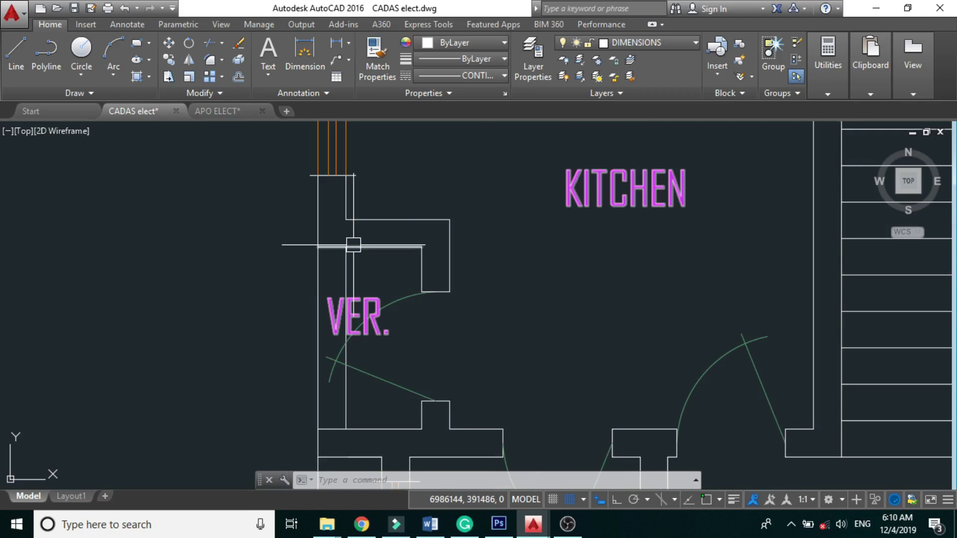
{"action": "scroll", "coordinate": [354, 245], "scroll_direction": "down", "scroll_amount": 2}
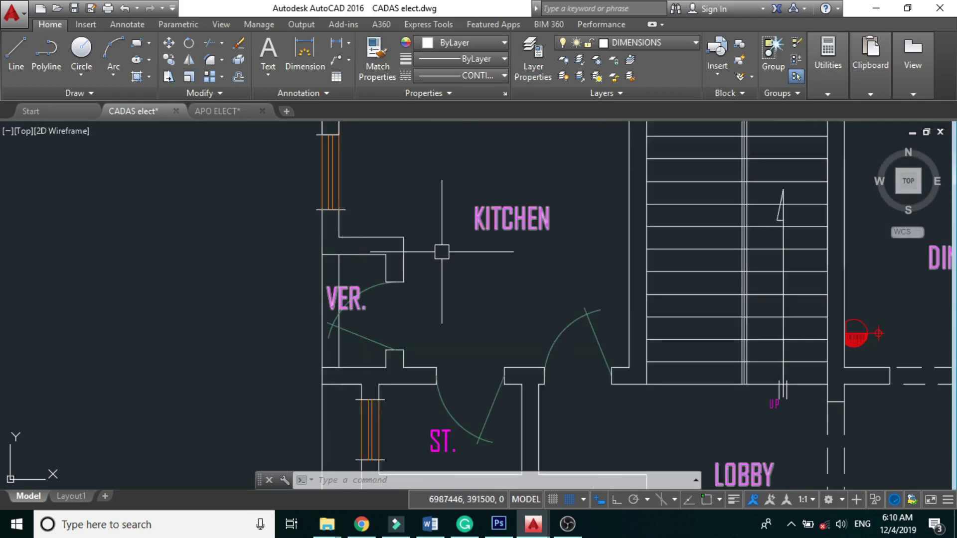
{"action": "scroll", "coordinate": [438, 252], "scroll_direction": "down", "scroll_amount": 4}
{"action": "scroll", "coordinate": [552, 400], "scroll_direction": "up", "scroll_amount": 2}
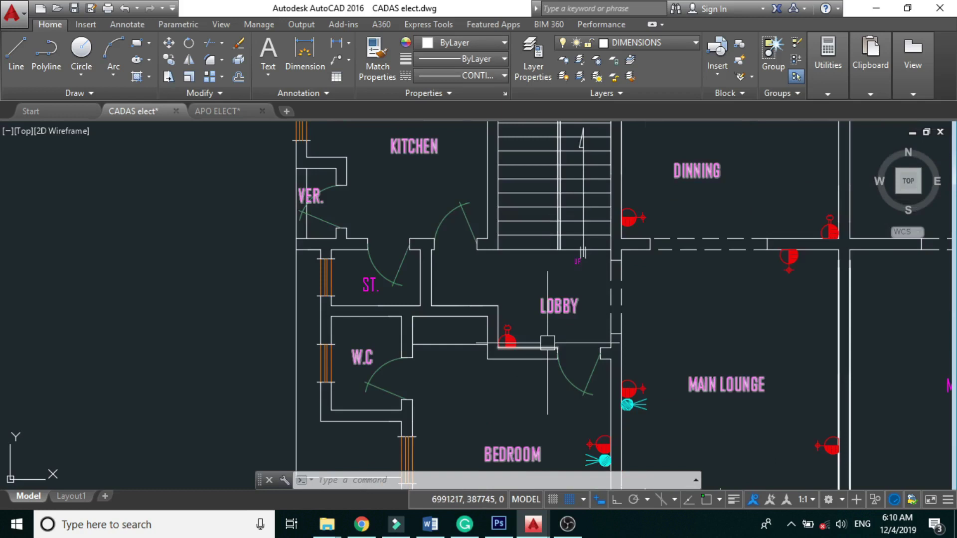
{"action": "scroll", "coordinate": [548, 343], "scroll_direction": "up", "scroll_amount": 5}
{"action": "type", "text": "co"}
{"action": "key", "text": "Return"}
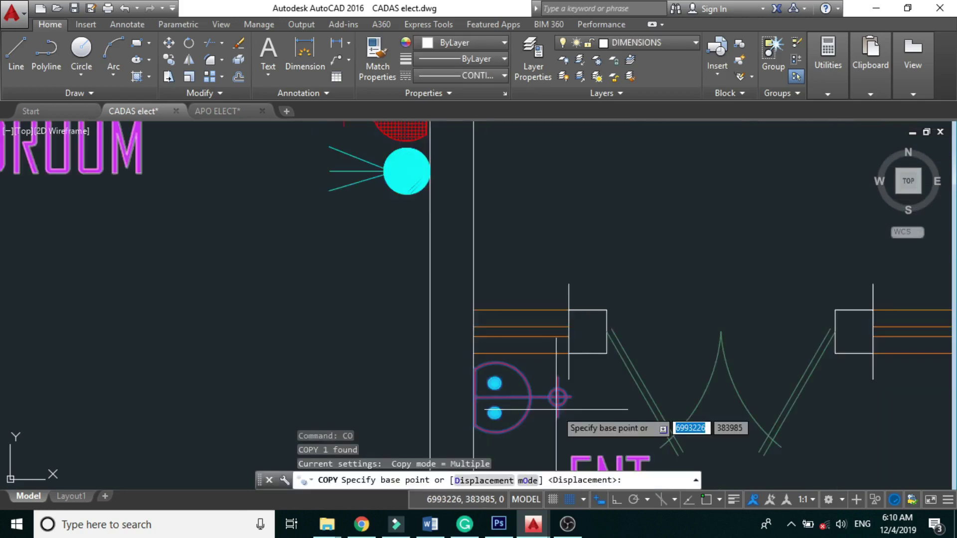
Copy the entrance double socket onto the VER. wall beside the kitchen
{"action": "left_click", "coordinate": [554, 394]}
{"action": "scroll", "coordinate": [688, 396], "scroll_direction": "down", "scroll_amount": 5}
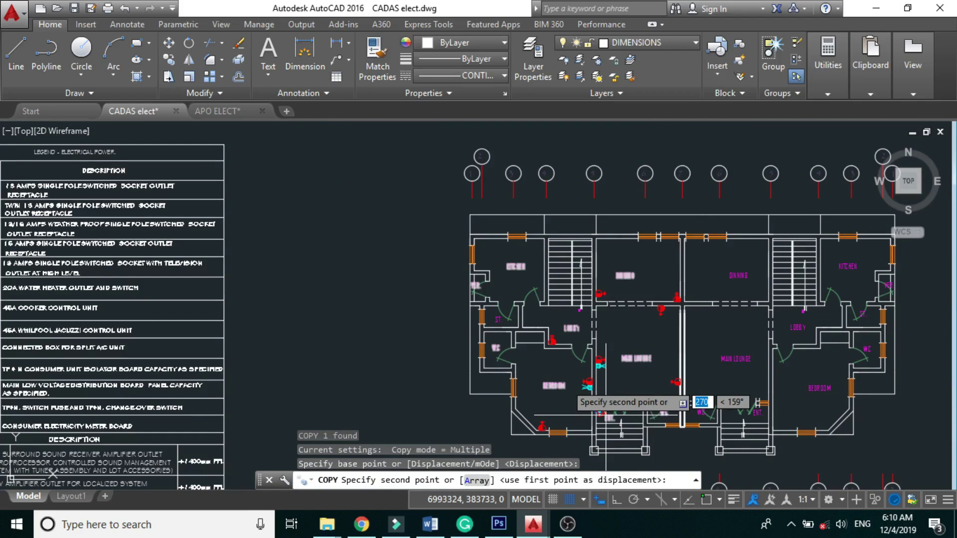
{"action": "scroll", "coordinate": [578, 371], "scroll_direction": "up", "scroll_amount": 5}
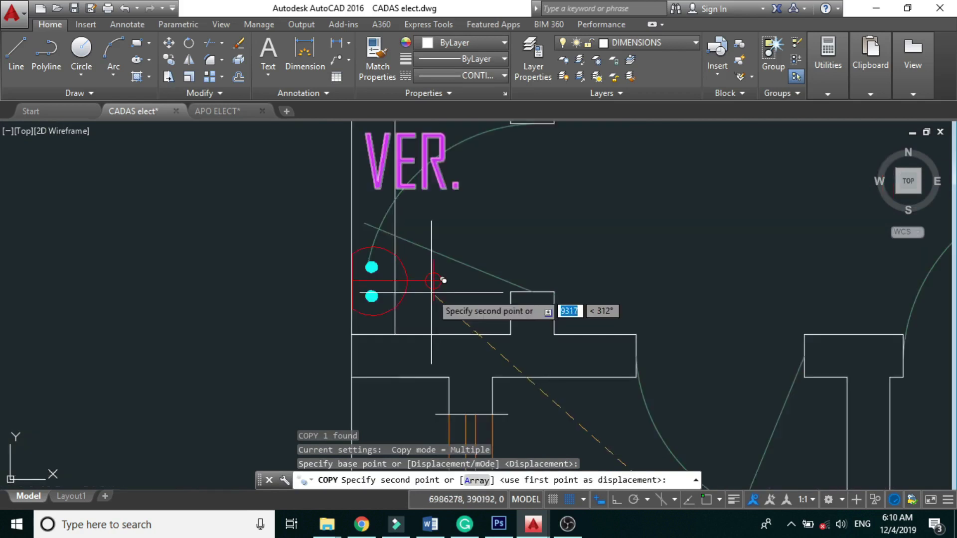
{"action": "left_click", "coordinate": [430, 280]}
{"action": "key", "text": "Escape"}
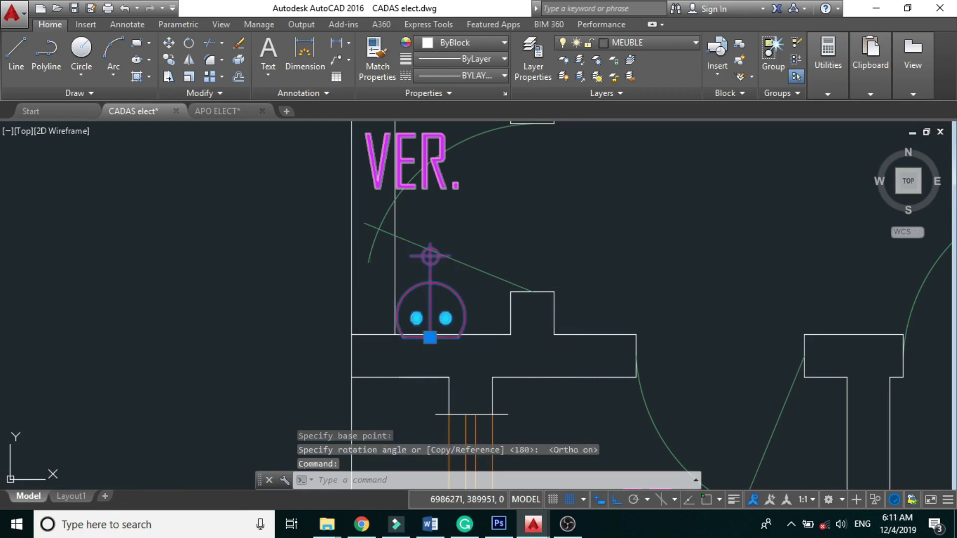
{"action": "scroll", "coordinate": [432, 340], "scroll_direction": "up", "scroll_amount": 6}
{"action": "left_click", "coordinate": [430, 338]}
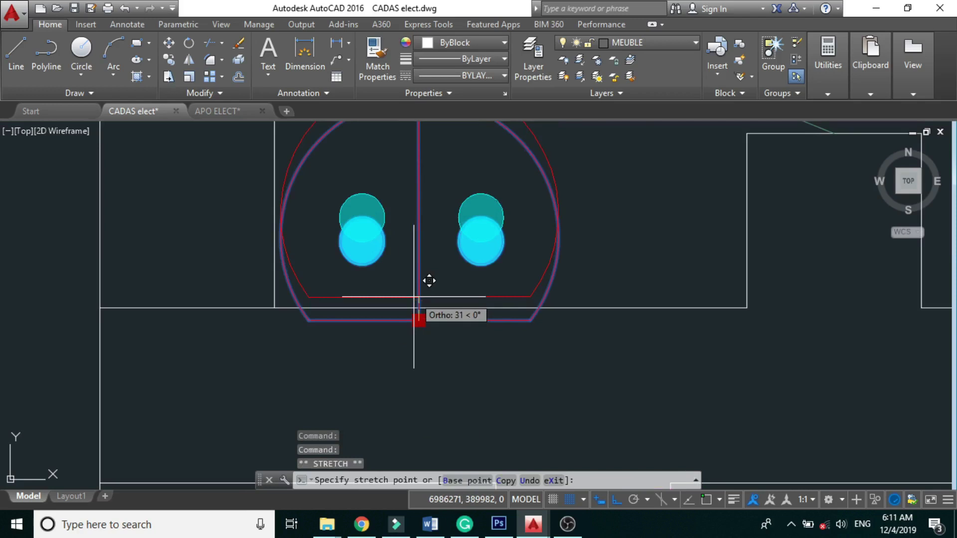
{"action": "key", "text": "Escape"}
{"action": "scroll", "coordinate": [356, 285], "scroll_direction": "down", "scroll_amount": 10}
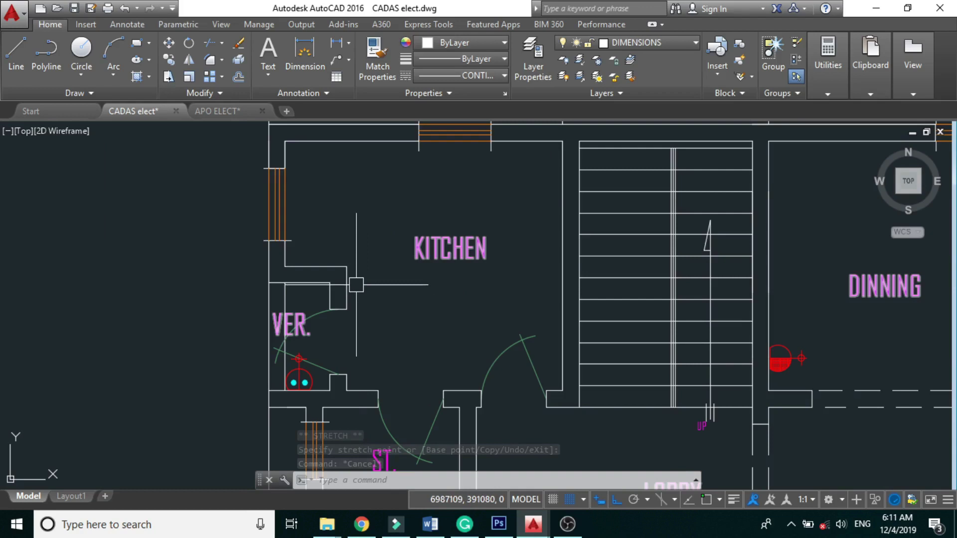
{"action": "scroll", "coordinate": [356, 284], "scroll_direction": "down", "scroll_amount": 2}
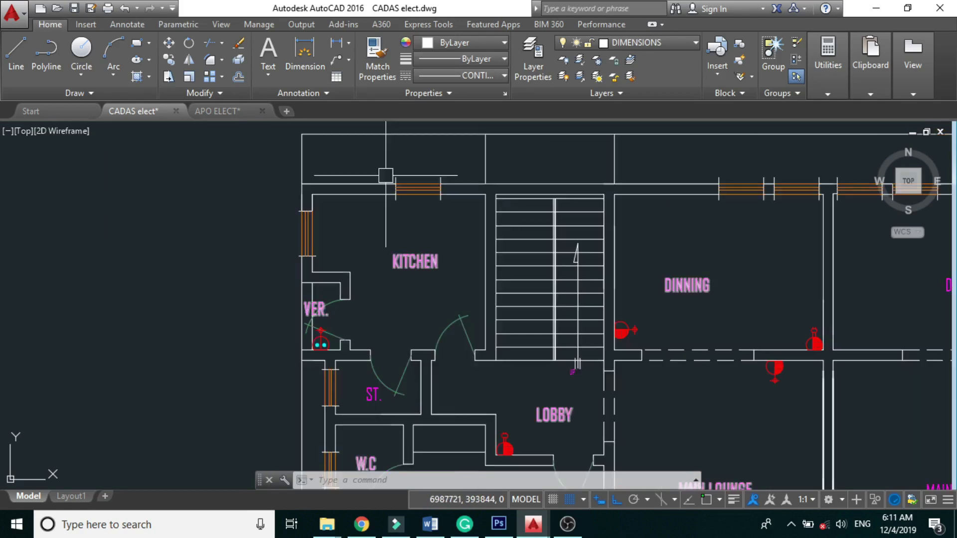
{"action": "scroll", "coordinate": [380, 250], "scroll_direction": "up", "scroll_amount": 2}
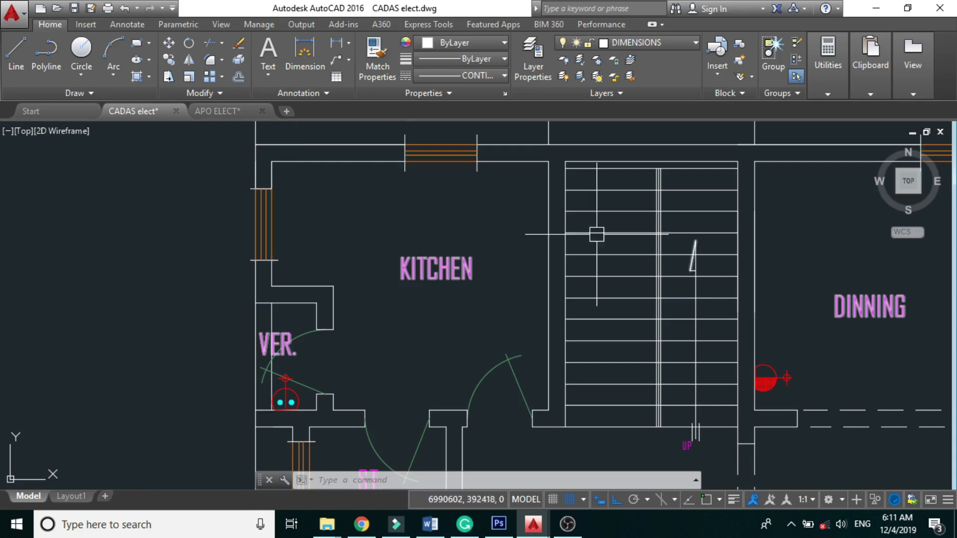
{"action": "scroll", "coordinate": [355, 229], "scroll_direction": "up", "scroll_amount": 2}
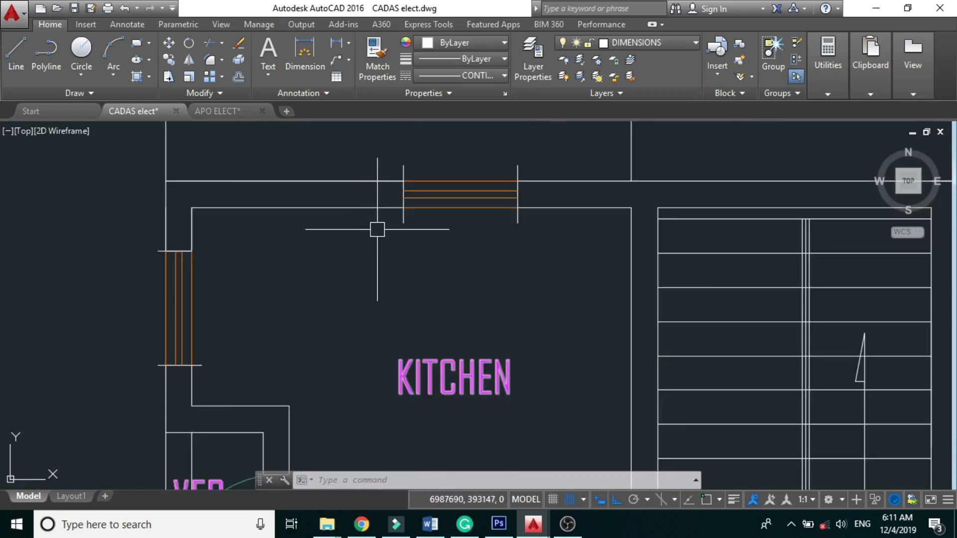
{"action": "scroll", "coordinate": [410, 279], "scroll_direction": "down", "scroll_amount": 2}
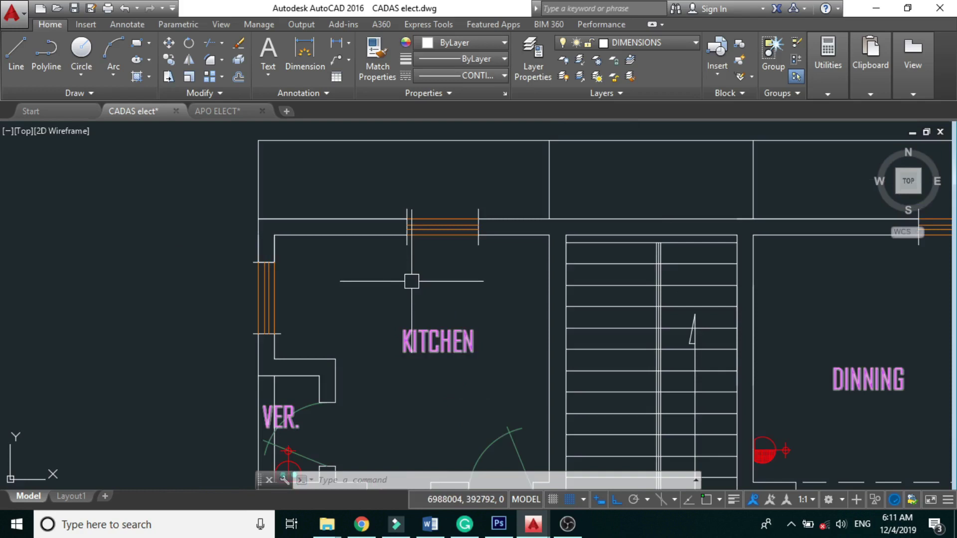
{"action": "scroll", "coordinate": [412, 281], "scroll_direction": "down", "scroll_amount": 2}
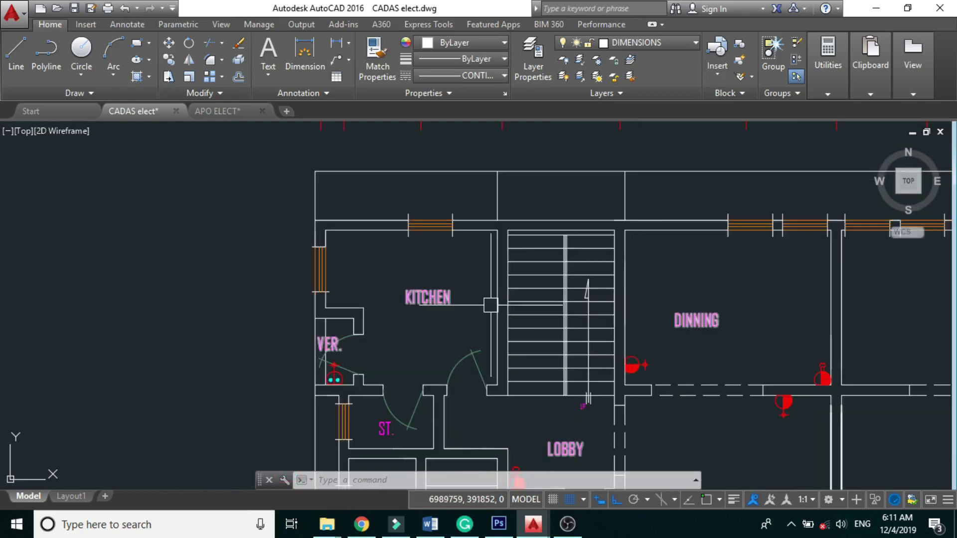
{"action": "scroll", "coordinate": [461, 278], "scroll_direction": "up", "scroll_amount": 2}
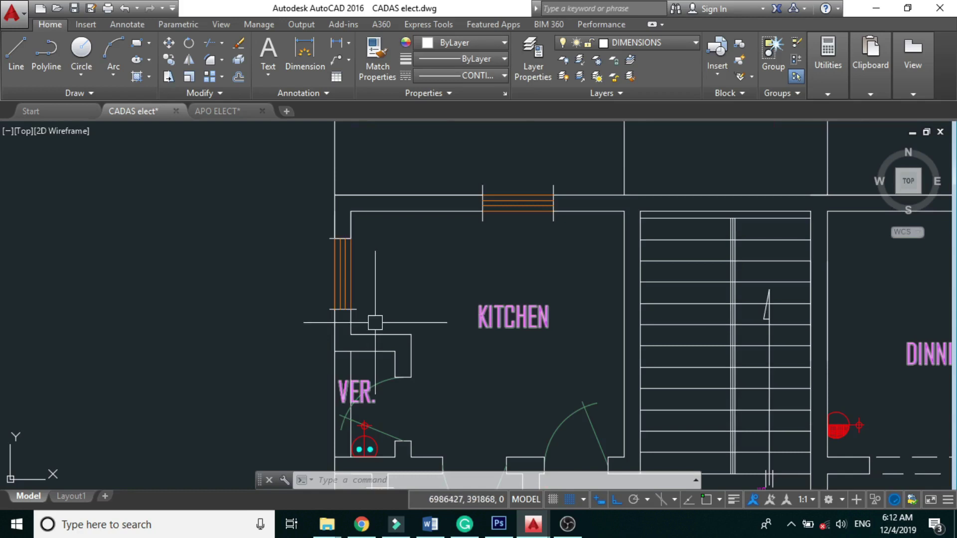
{"action": "scroll", "coordinate": [379, 224], "scroll_direction": "up", "scroll_amount": 4}
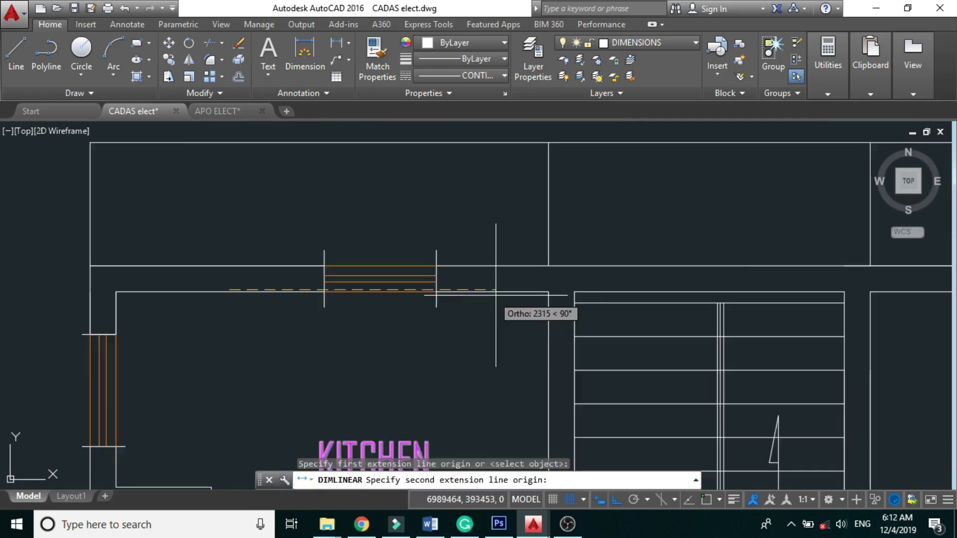
Place the 2,833 dimension inside the kitchen, then abandon a second window-to-corner dimension
{"action": "left_click", "coordinate": [548, 293]}
{"action": "scroll", "coordinate": [548, 293], "scroll_direction": "up", "scroll_amount": 2}
{"action": "left_click", "coordinate": [436, 335]}
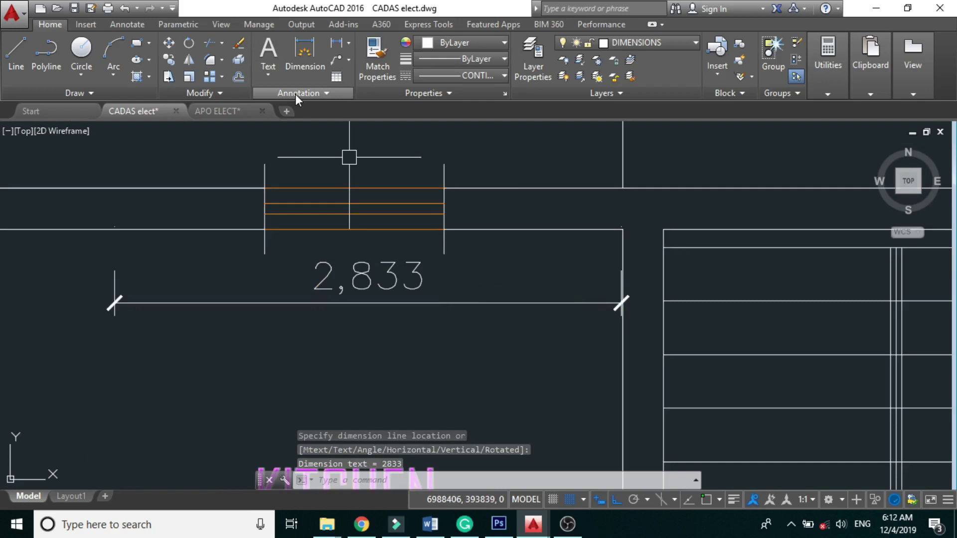
{"action": "key", "text": "Return"}
{"action": "left_click", "coordinate": [444, 230]}
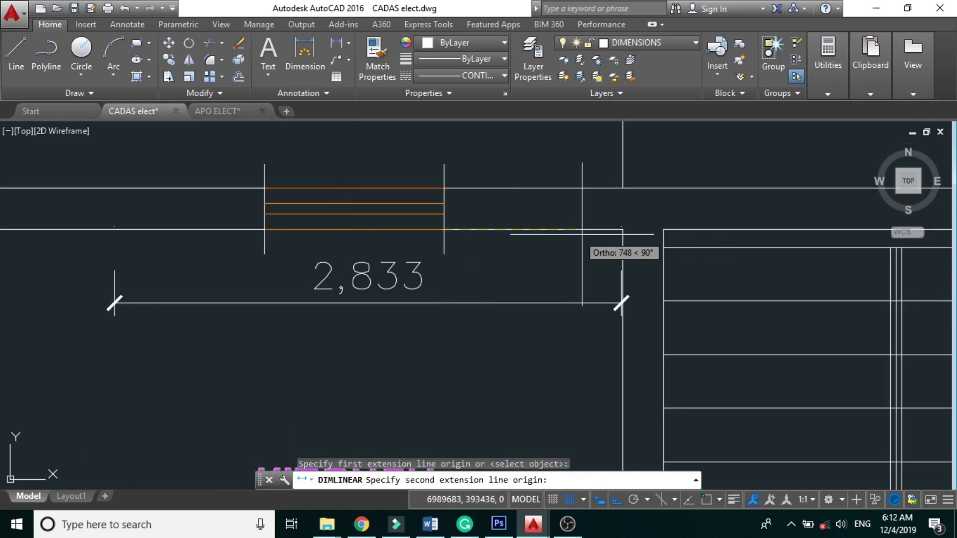
{"action": "left_click", "coordinate": [622, 230]}
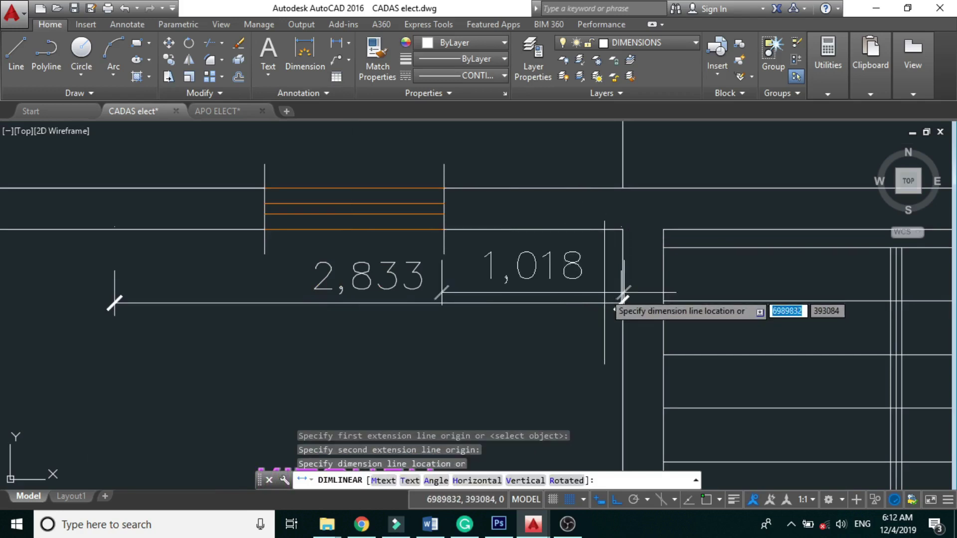
{"action": "key", "text": "Escape"}
{"action": "scroll", "coordinate": [623, 294], "scroll_direction": "down", "scroll_amount": 15}
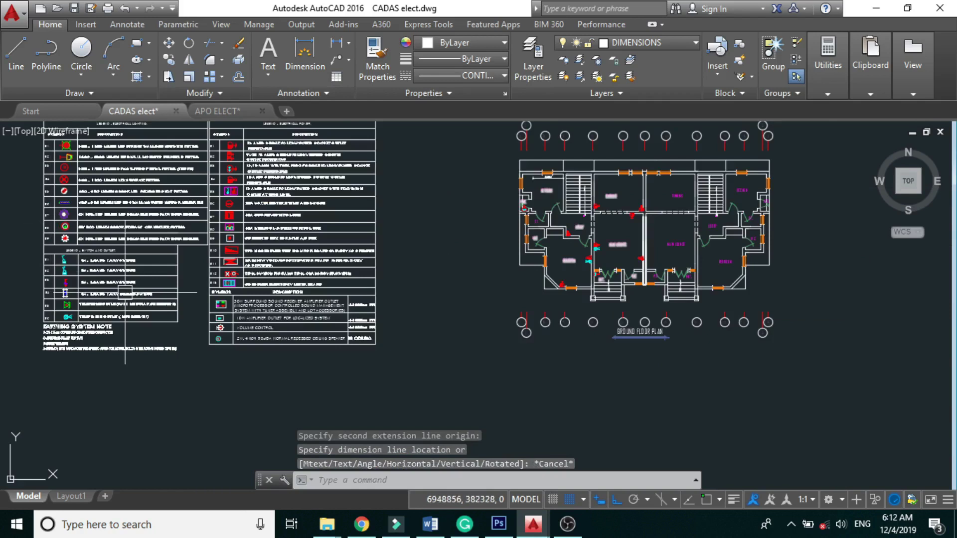
Copy the E6 water heater and E7 cooker control symbols from the legend into the kitchen
{"action": "scroll", "coordinate": [230, 204], "scroll_direction": "up", "scroll_amount": 7}
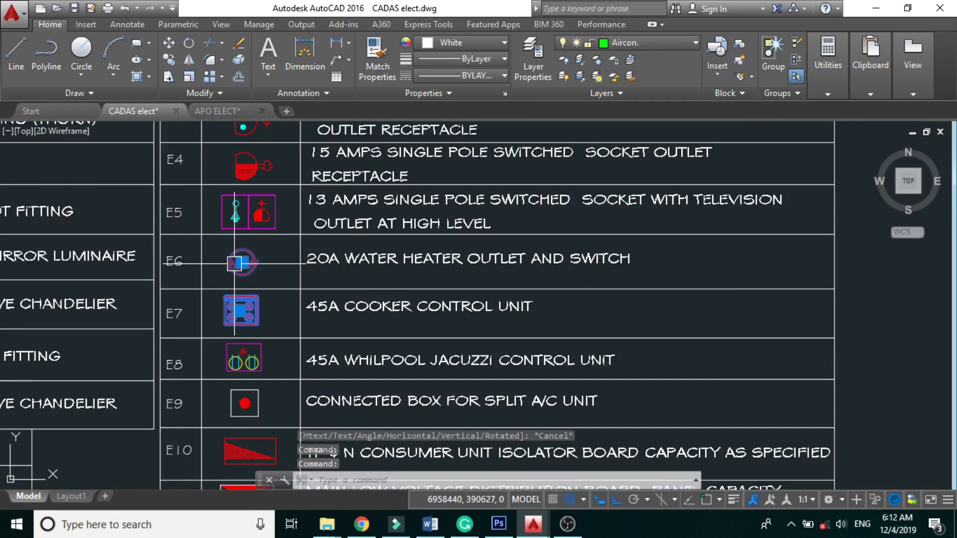
{"action": "type", "text": "co"}
{"action": "key", "text": "Return"}
{"action": "left_click", "coordinate": [234, 263]}
{"action": "scroll", "coordinate": [219, 334], "scroll_direction": "down", "scroll_amount": 2}
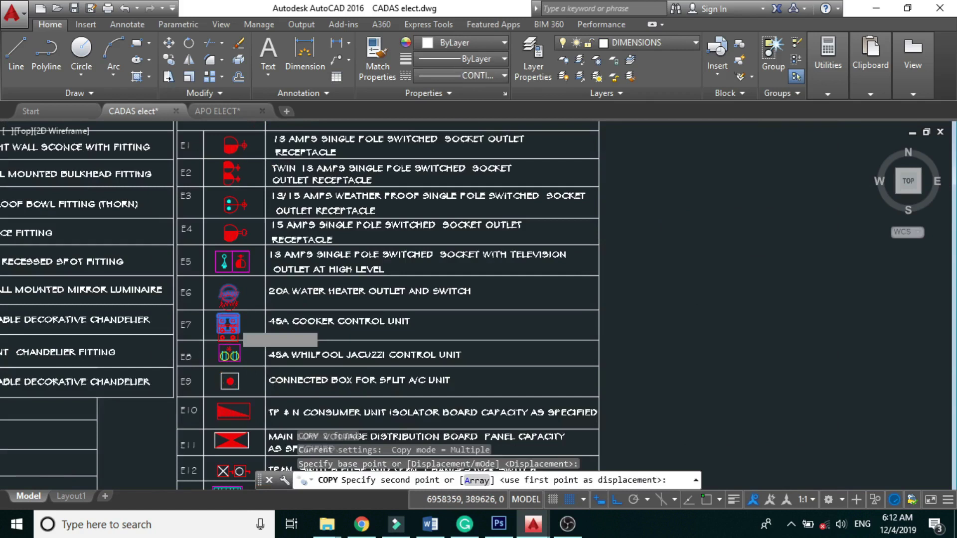
{"action": "key", "text": "F8"}
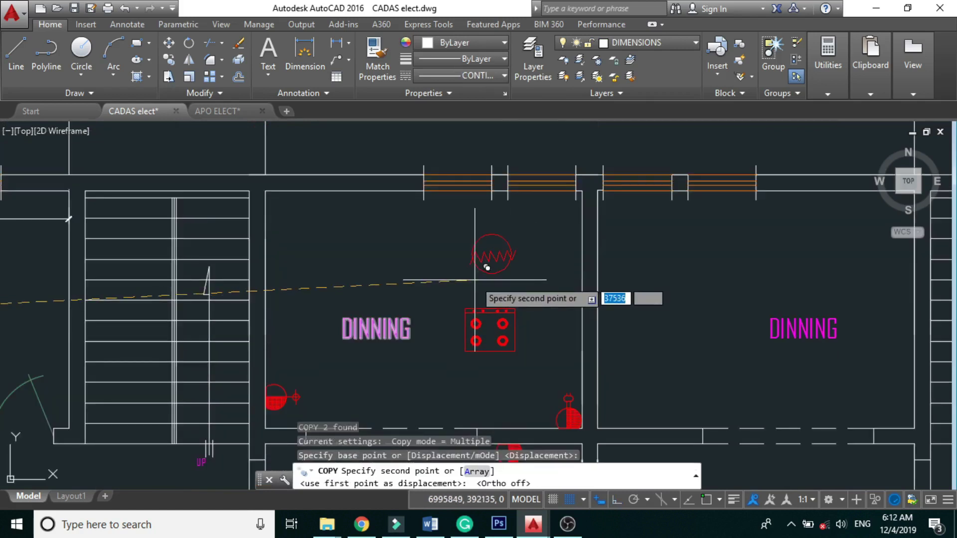
{"action": "scroll", "coordinate": [486, 268], "scroll_direction": "down", "scroll_amount": 3}
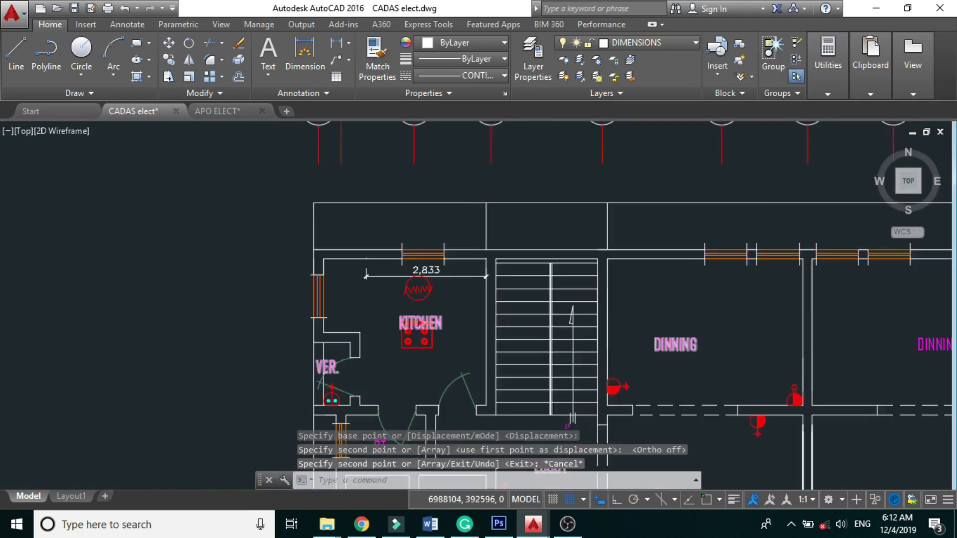
{"action": "scroll", "coordinate": [416, 291], "scroll_direction": "up", "scroll_amount": 3}
{"action": "left_click", "coordinate": [416, 291]}
{"action": "key", "text": "Escape"}
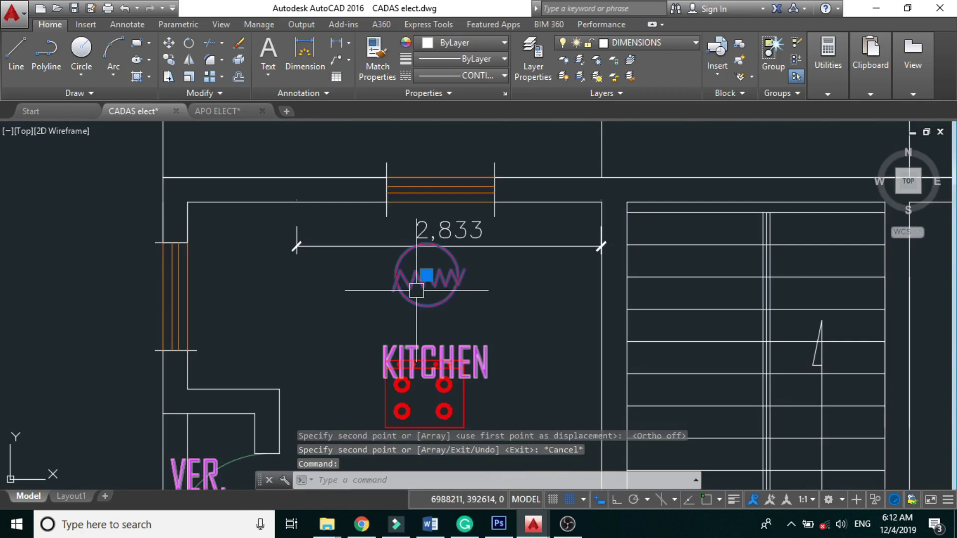
Scale the two kitchen symbols by 0.5
{"action": "type", "text": "sc"}
{"action": "key", "text": "Return"}
{"action": "left_click", "coordinate": [412, 318]}
{"action": "type", "text": ".5"}
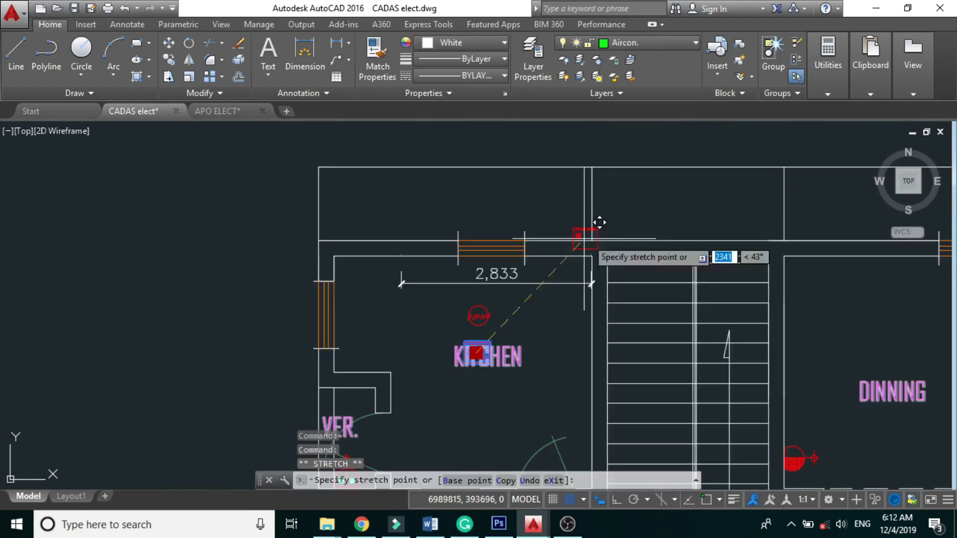
{"action": "scroll", "coordinate": [602, 230], "scroll_direction": "up", "scroll_amount": 6}
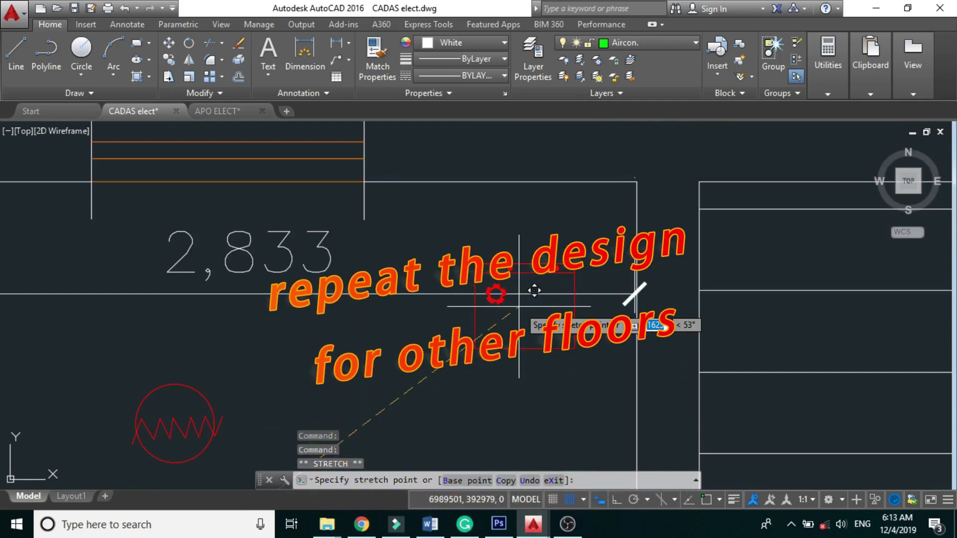
Rotate the cooker control unit into the kitchen's top-right corner
{"action": "key", "text": "Escape"}
{"action": "type", "text": "ro"}
{"action": "key", "text": "Return"}
{"action": "left_click", "coordinate": [536, 326]}
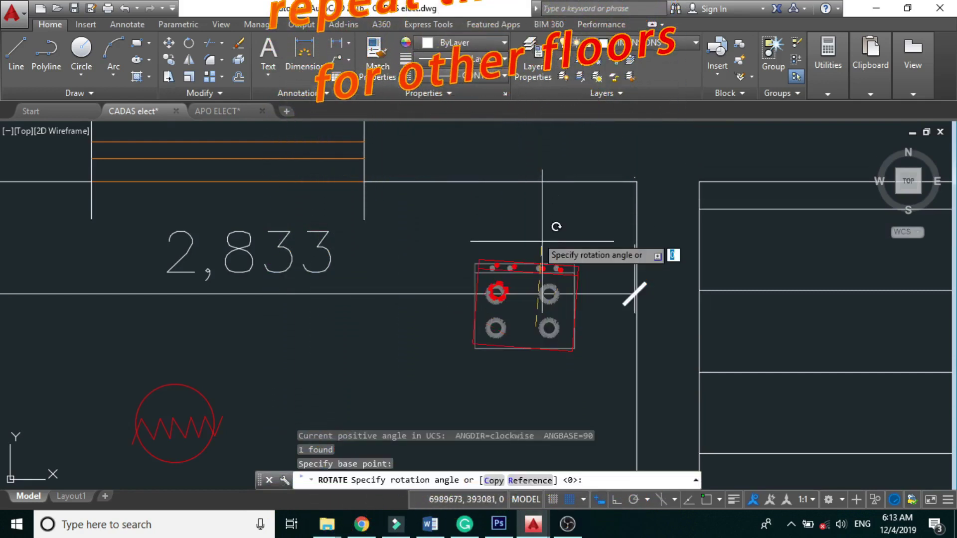
{"action": "key", "text": "F8"}
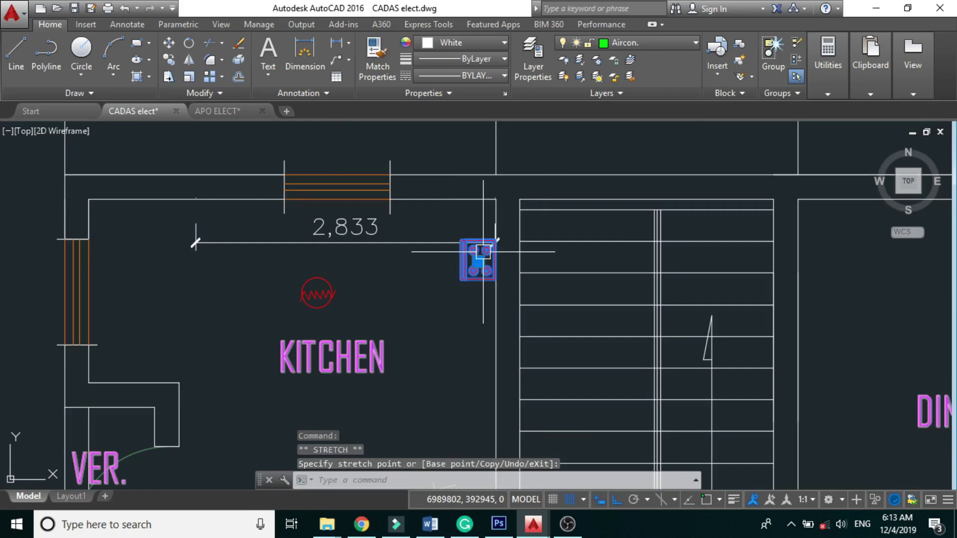
Move the water heater symbol beneath the cooker control unit
{"action": "scroll", "coordinate": [483, 252], "scroll_direction": "up", "scroll_amount": 2}
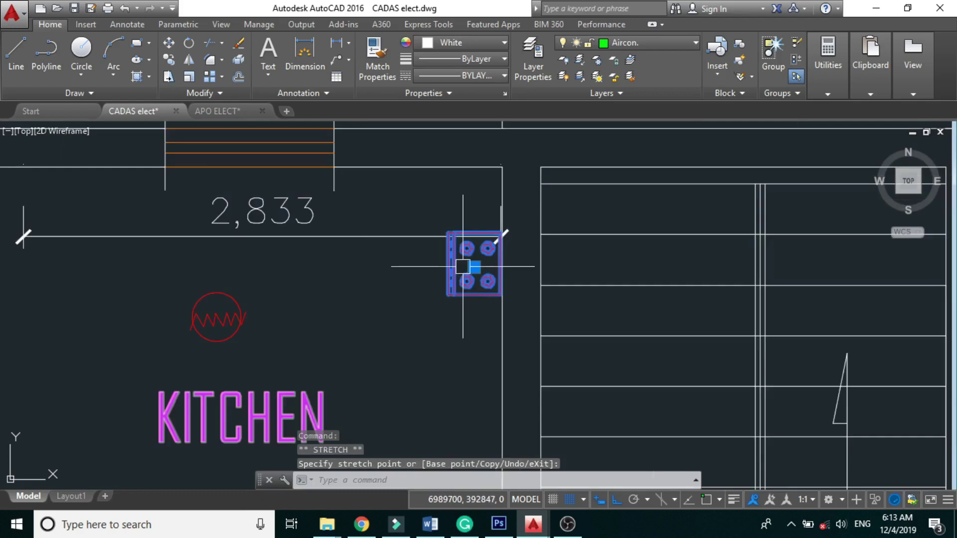
{"action": "scroll", "coordinate": [470, 261], "scroll_direction": "down", "scroll_amount": 4}
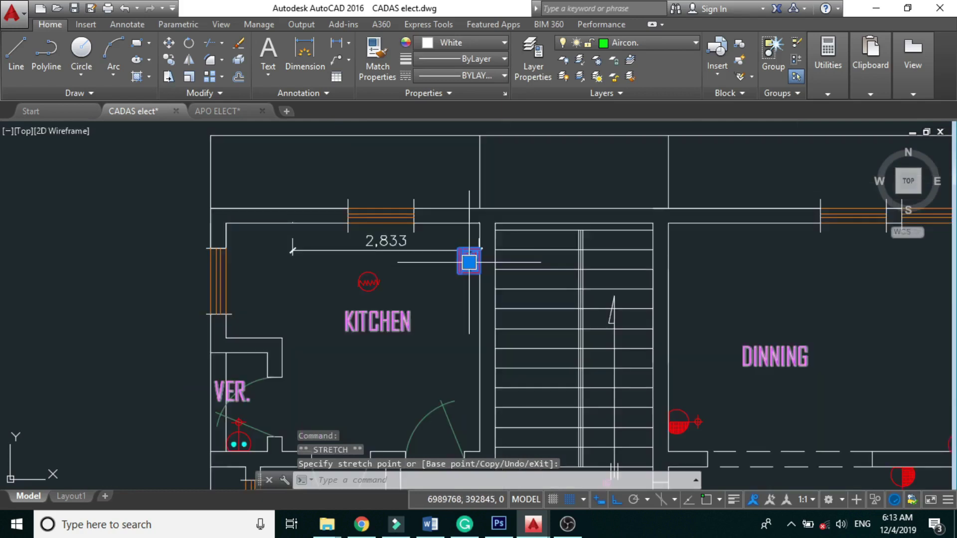
{"action": "scroll", "coordinate": [469, 262], "scroll_direction": "up", "scroll_amount": 4}
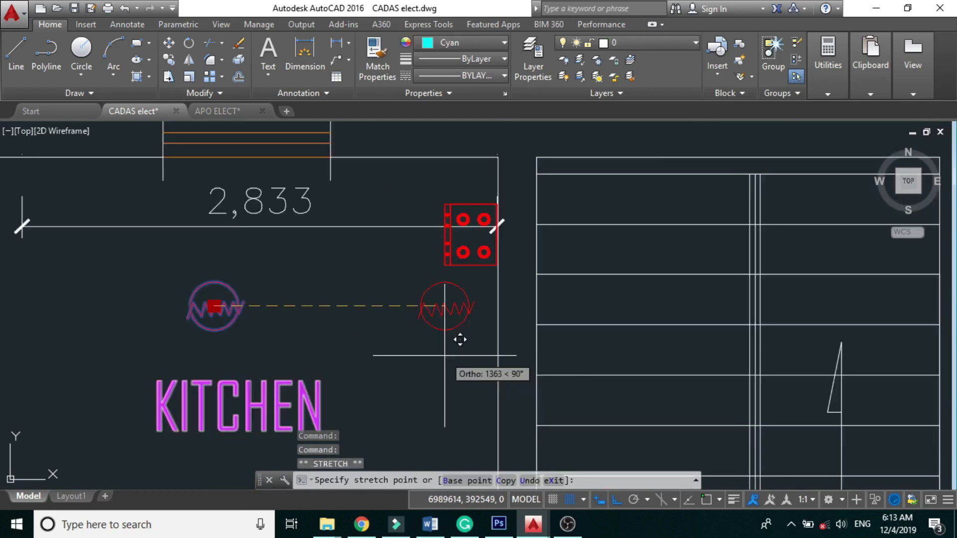
{"action": "left_click", "coordinate": [470, 327]}
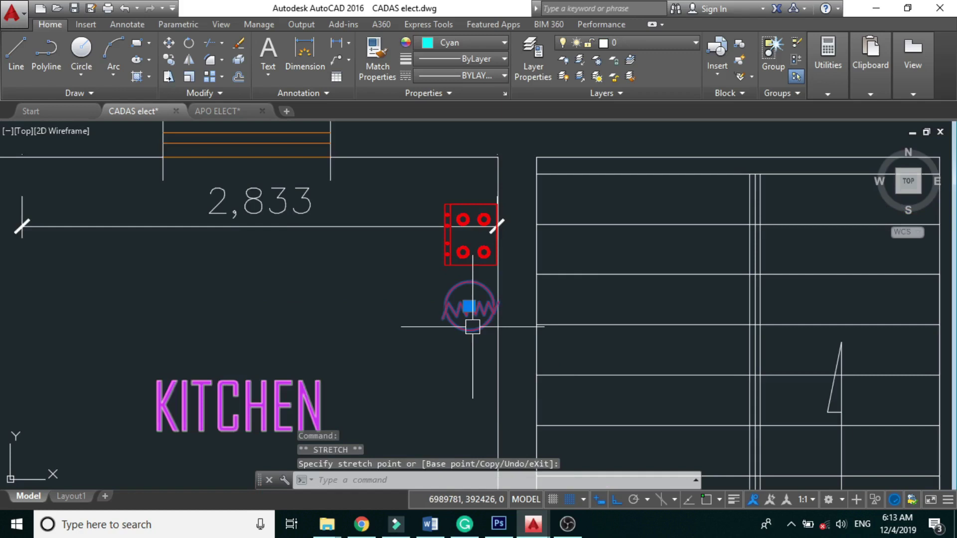
{"action": "key", "text": "Escape"}
{"action": "scroll", "coordinate": [476, 295], "scroll_direction": "down", "scroll_amount": 5}
Window-select the 2,833 kitchen dimension and delete it
{"action": "scroll", "coordinate": [415, 271], "scroll_direction": "down", "scroll_amount": 5}
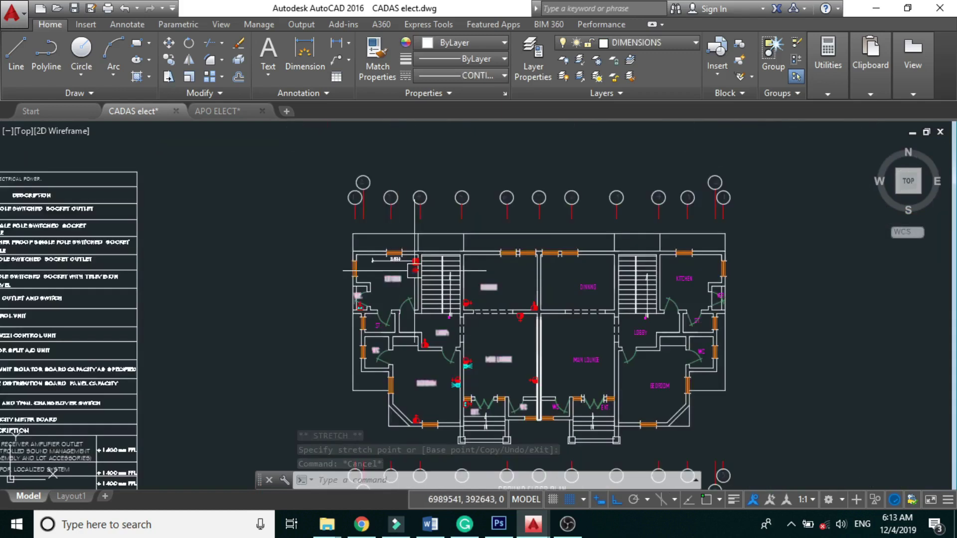
{"action": "scroll", "coordinate": [415, 271], "scroll_direction": "up", "scroll_amount": 5}
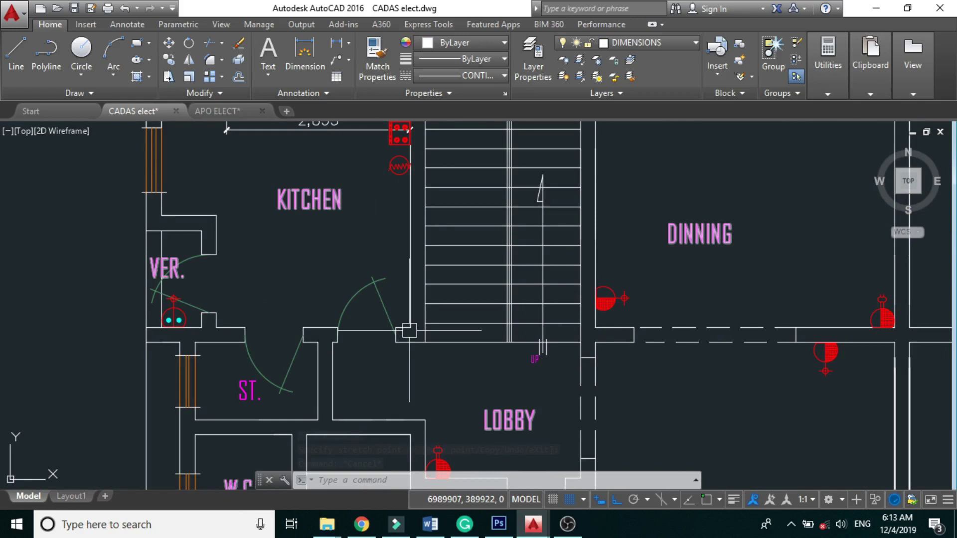
{"action": "scroll", "coordinate": [409, 330], "scroll_direction": "down", "scroll_amount": 2}
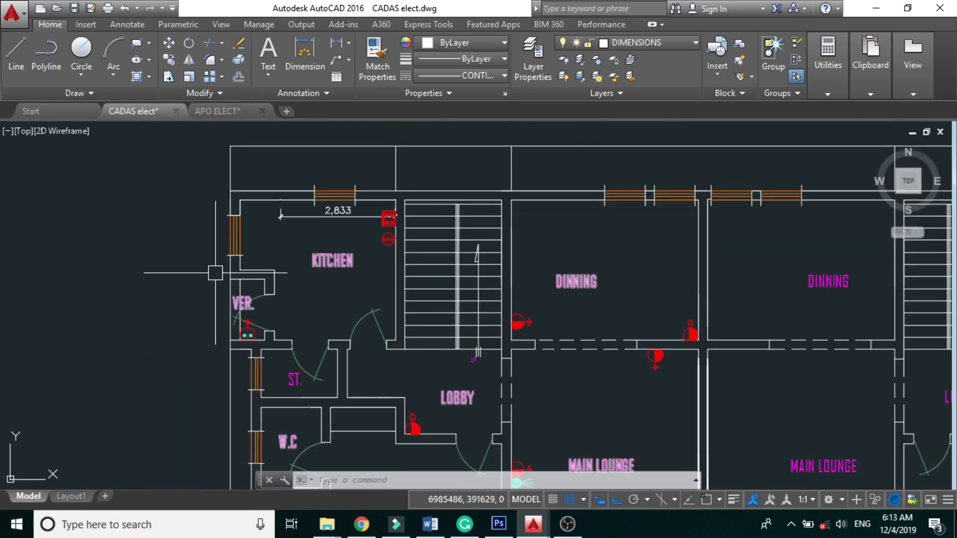
{"action": "scroll", "coordinate": [264, 179], "scroll_direction": "up", "scroll_amount": 2}
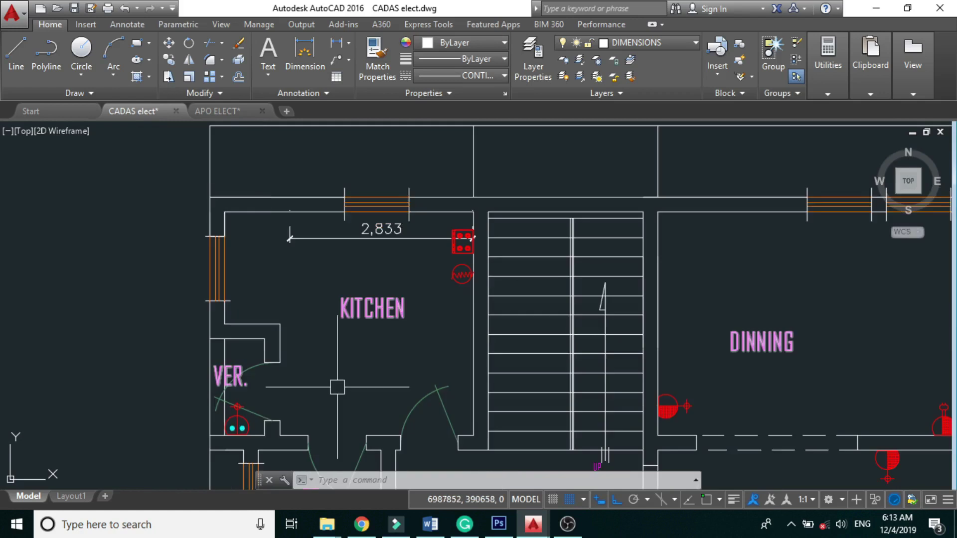
{"action": "key", "text": "Delete"}
{"action": "middle_click_drag", "start_coordinate": [338, 387], "coordinate": [329, 305]}
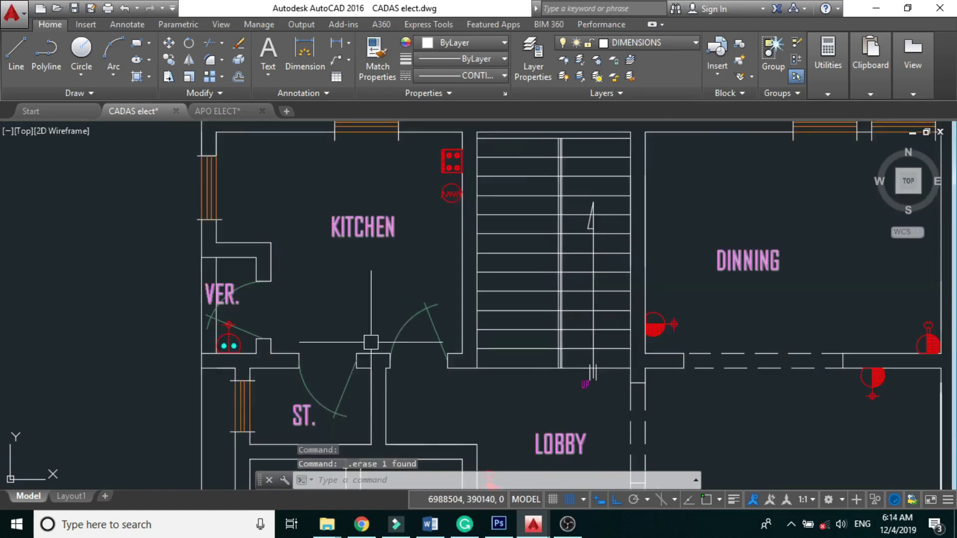
{"action": "scroll", "coordinate": [327, 285], "scroll_direction": "down", "scroll_amount": 3}
{"action": "scroll", "coordinate": [334, 239], "scroll_direction": "up", "scroll_amount": 3}
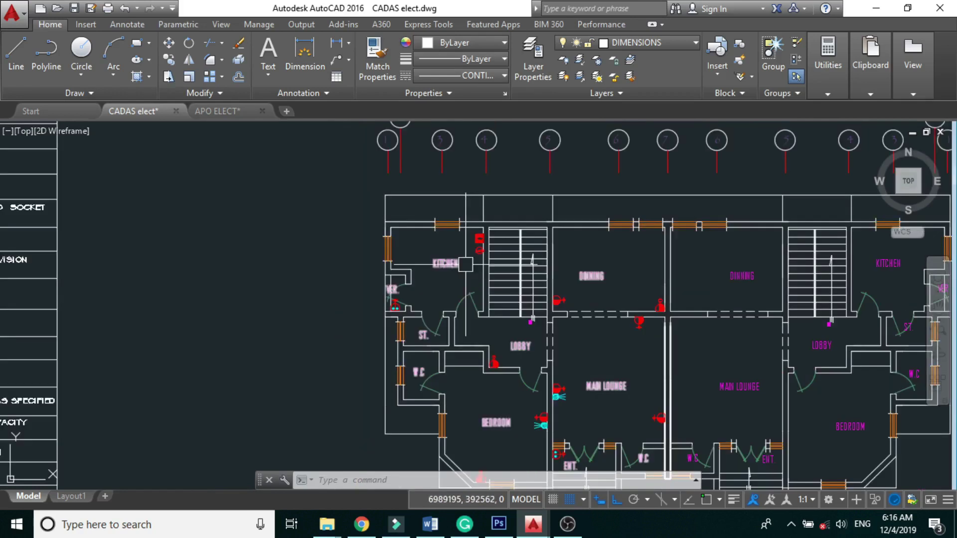
{"action": "scroll", "coordinate": [665, 396], "scroll_direction": "up", "scroll_amount": 4}
Copy the lounge socket symbol into the kitchen with COPY (cp)
{"action": "left_click", "coordinate": [668, 393]}
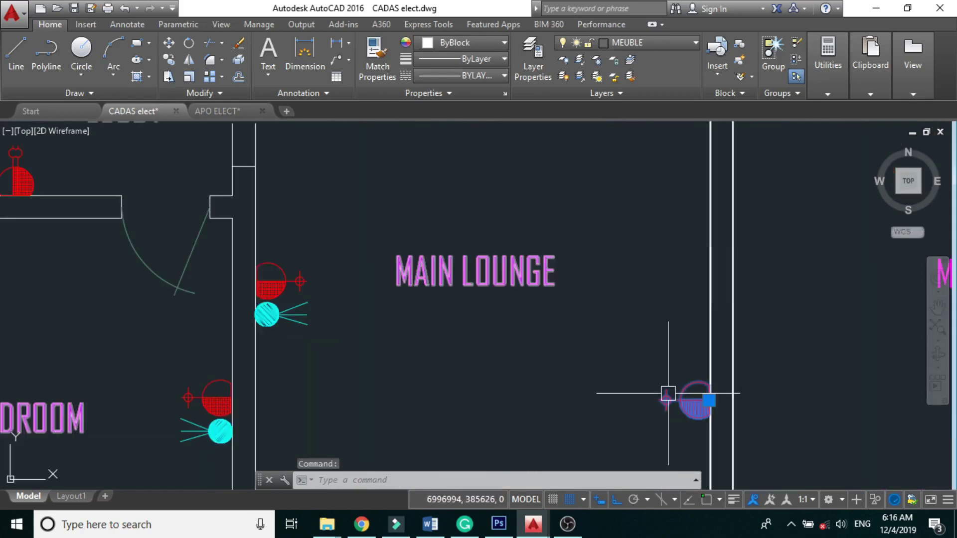
{"action": "type", "text": "cp"}
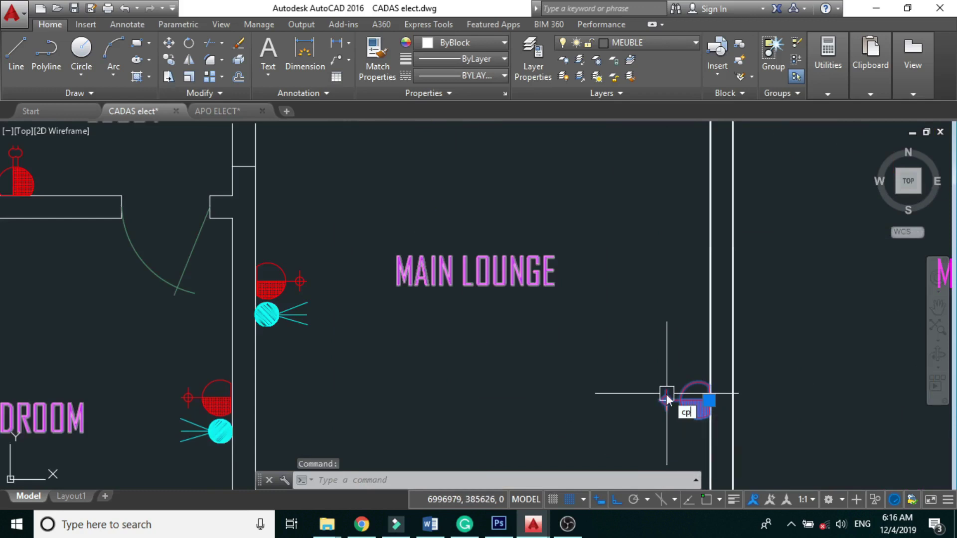
{"action": "key", "text": "Return"}
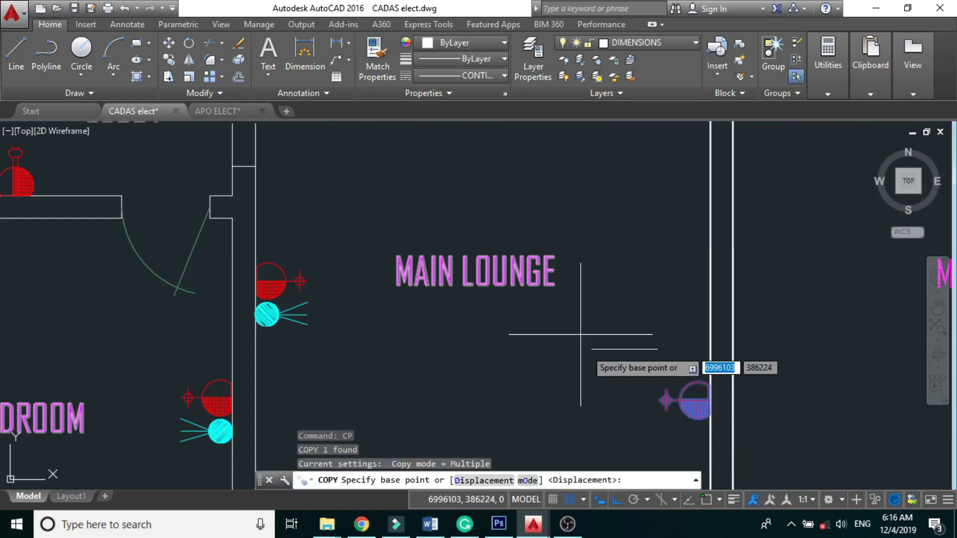
{"action": "left_click", "coordinate": [689, 384]}
{"action": "key", "text": "F8"}
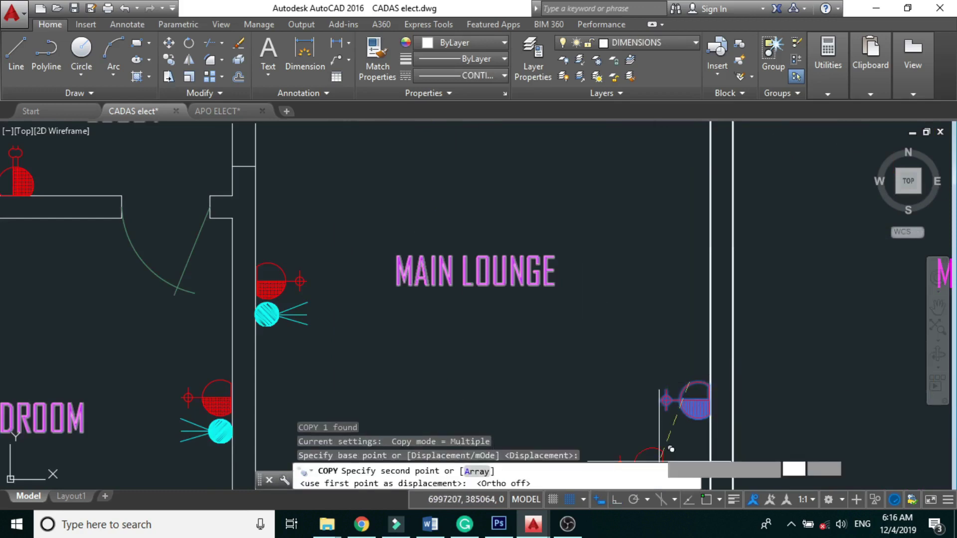
{"action": "scroll", "coordinate": [644, 411], "scroll_direction": "down", "scroll_amount": 4}
{"action": "scroll", "coordinate": [644, 410], "scroll_direction": "down", "scroll_amount": 2}
{"action": "scroll", "coordinate": [446, 239], "scroll_direction": "up", "scroll_amount": 6}
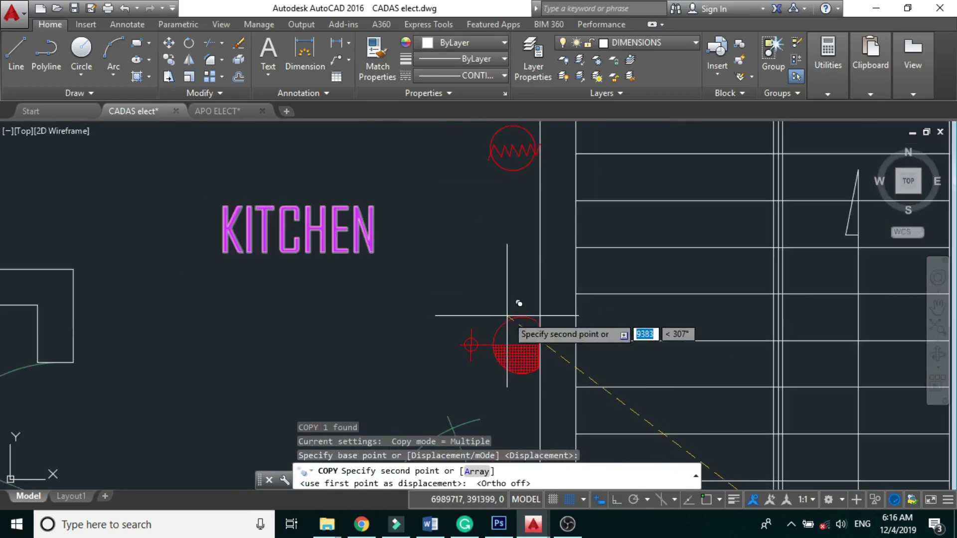
{"action": "left_click", "coordinate": [508, 315]}
{"action": "scroll", "coordinate": [507, 316], "scroll_direction": "down", "scroll_amount": 5}
{"action": "key", "text": "Escape"}
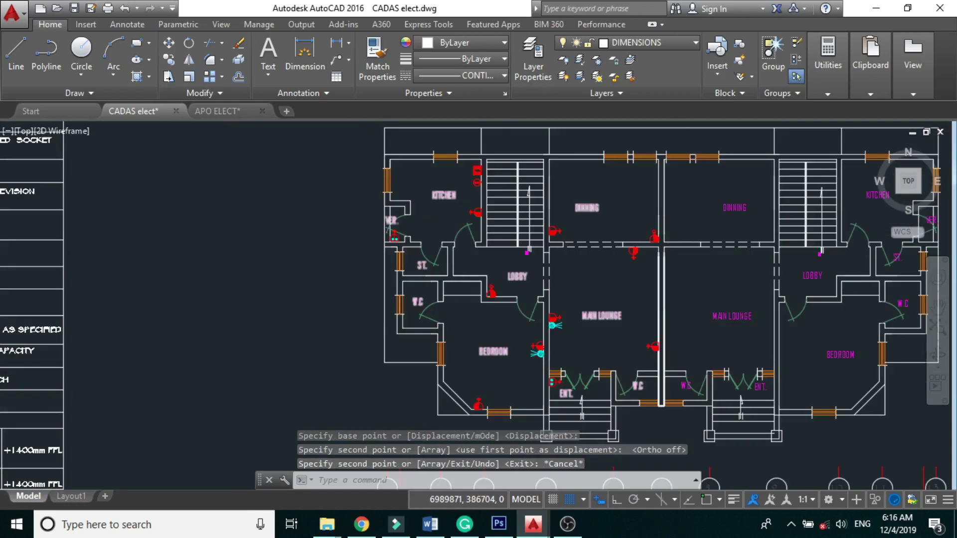
Rotate the kitchen's top-wall fixture with Ortho on so it faces into the room
{"action": "scroll", "coordinate": [480, 318], "scroll_direction": "up", "scroll_amount": 2}
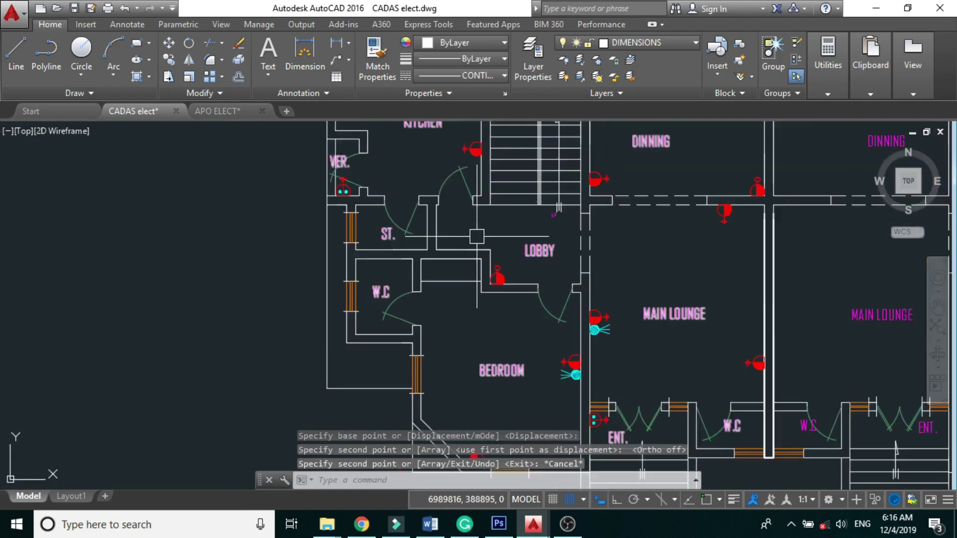
{"action": "scroll", "coordinate": [477, 236], "scroll_direction": "up", "scroll_amount": 4}
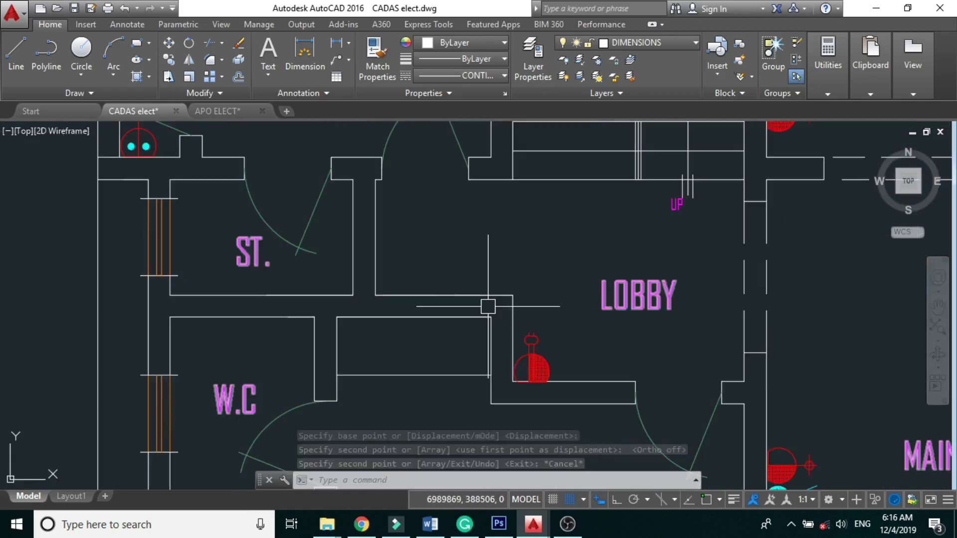
{"action": "left_click", "coordinate": [532, 358]}
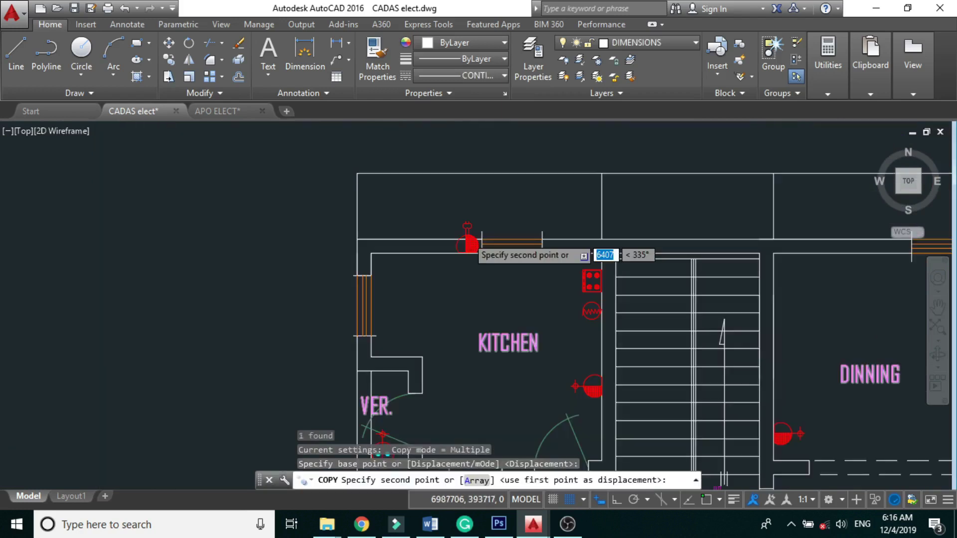
{"action": "key", "text": "Escape"}
{"action": "scroll", "coordinate": [467, 235], "scroll_direction": "up", "scroll_amount": 2}
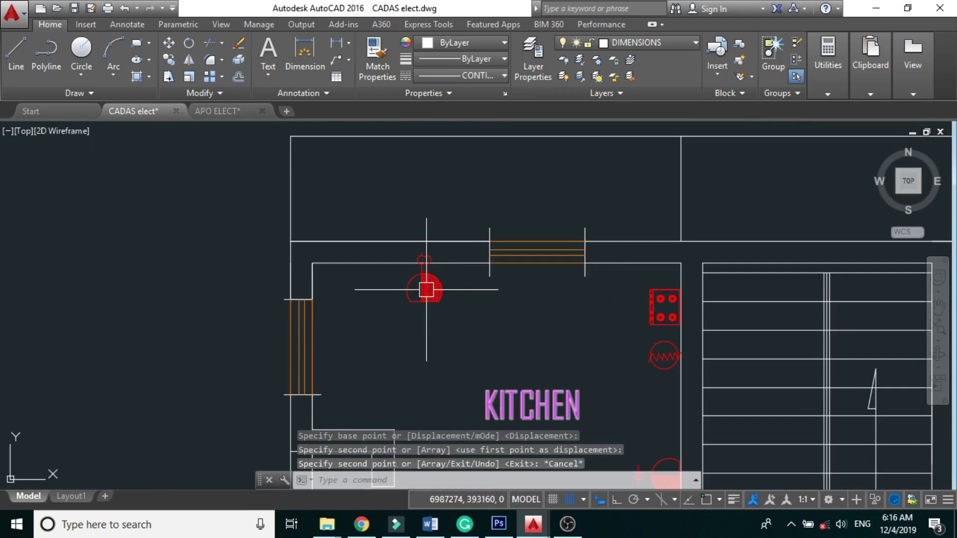
{"action": "type", "text": "ro"}
{"action": "key", "text": "Return"}
{"action": "left_click", "coordinate": [427, 289]}
{"action": "key", "text": "F8"}
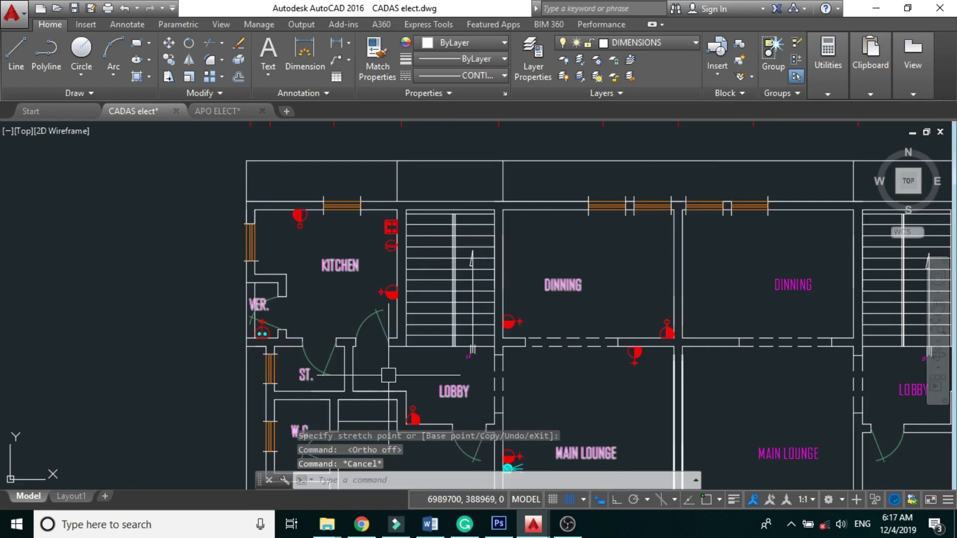
{"action": "scroll", "coordinate": [385, 248], "scroll_direction": "down", "scroll_amount": 2}
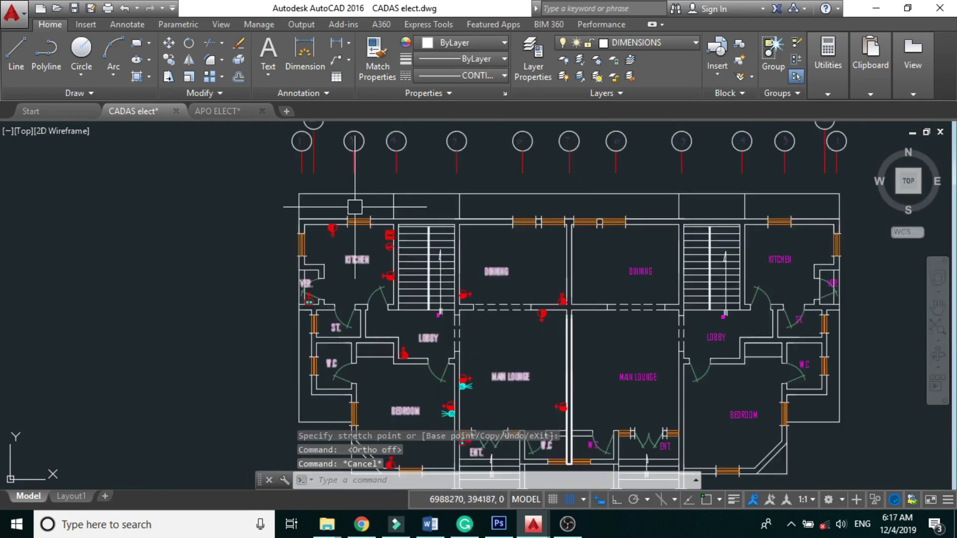
{"action": "scroll", "coordinate": [474, 315], "scroll_direction": "up", "scroll_amount": 2}
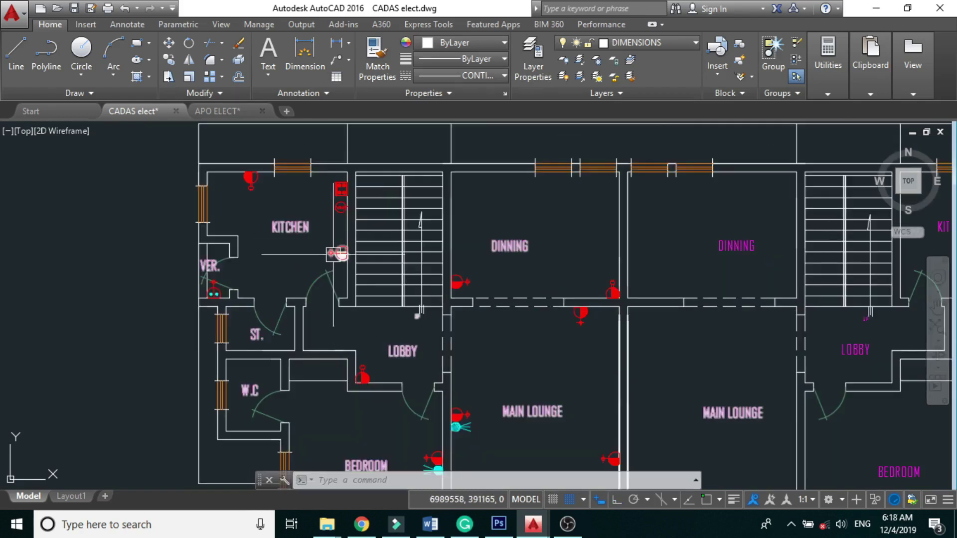
Select the three kitchen symbols, the dining and lounge wall fixtures, and the lobby light
{"action": "left_click", "coordinate": [342, 253]}
{"action": "left_click", "coordinate": [331, 215]}
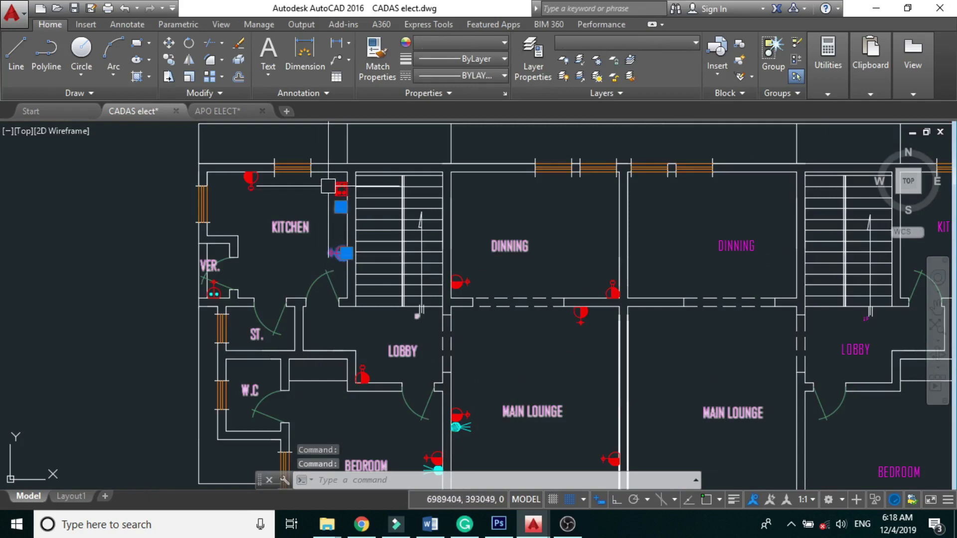
{"action": "left_click", "coordinate": [336, 191]}
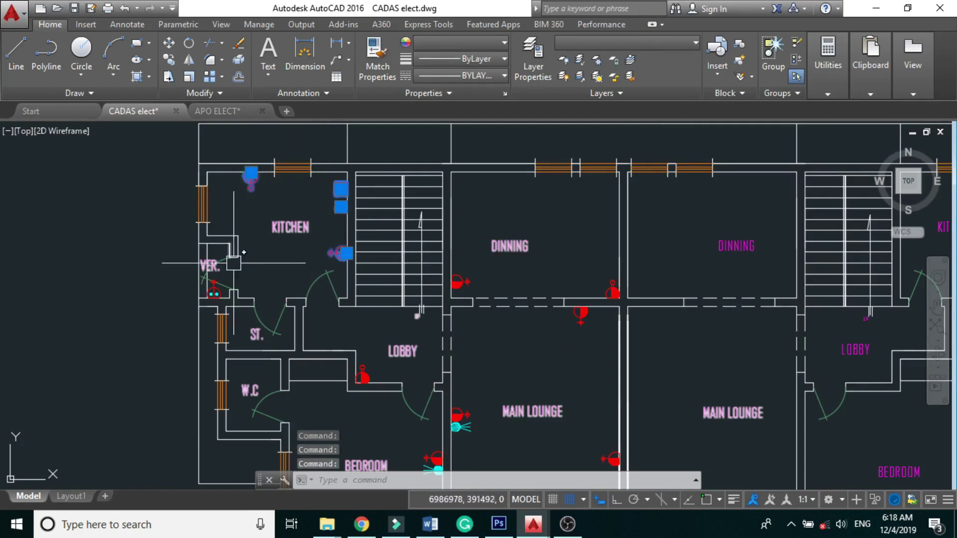
{"action": "scroll", "coordinate": [209, 295], "scroll_direction": "up", "scroll_amount": 2}
{"action": "scroll", "coordinate": [226, 280], "scroll_direction": "down", "scroll_amount": 3}
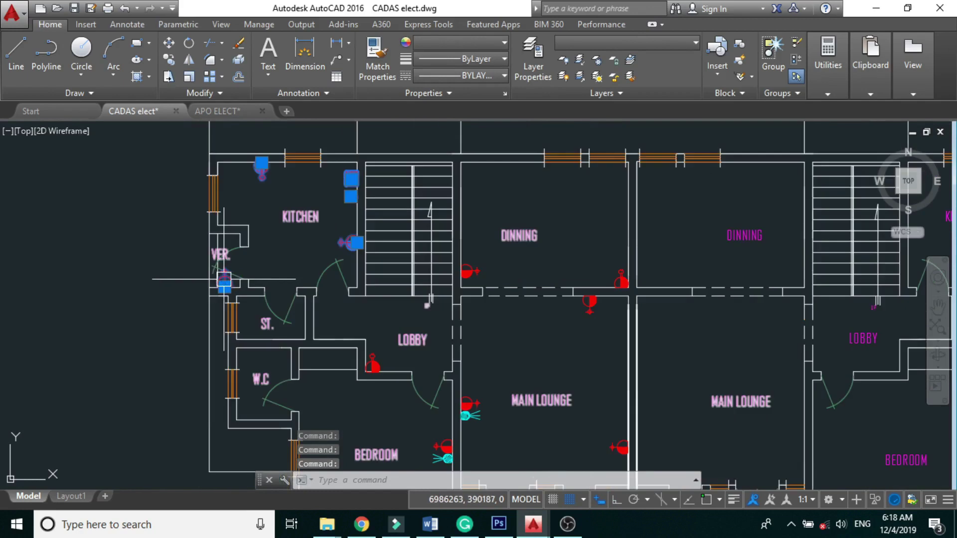
{"action": "left_click", "coordinate": [479, 272]}
{"action": "left_click", "coordinate": [620, 277]}
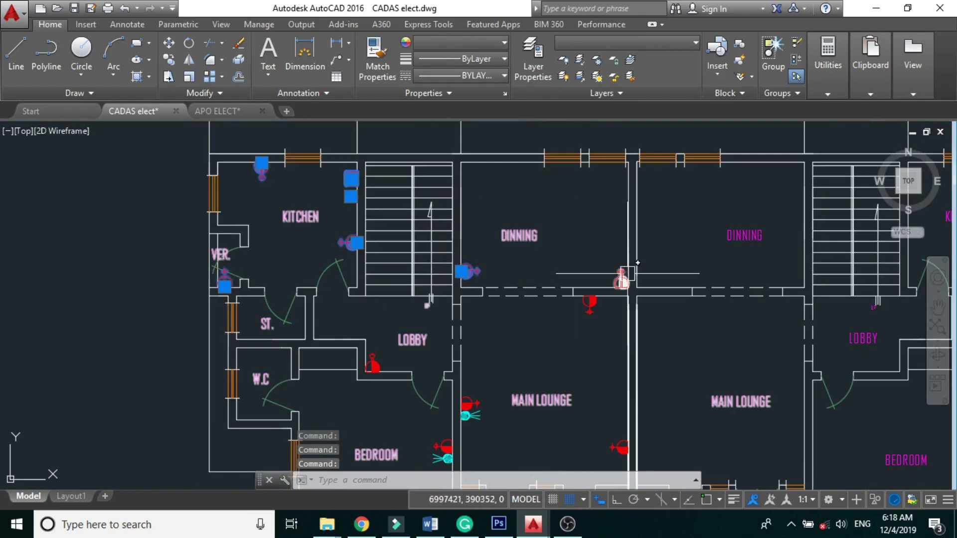
{"action": "left_click", "coordinate": [590, 305]}
{"action": "left_click", "coordinate": [379, 360]}
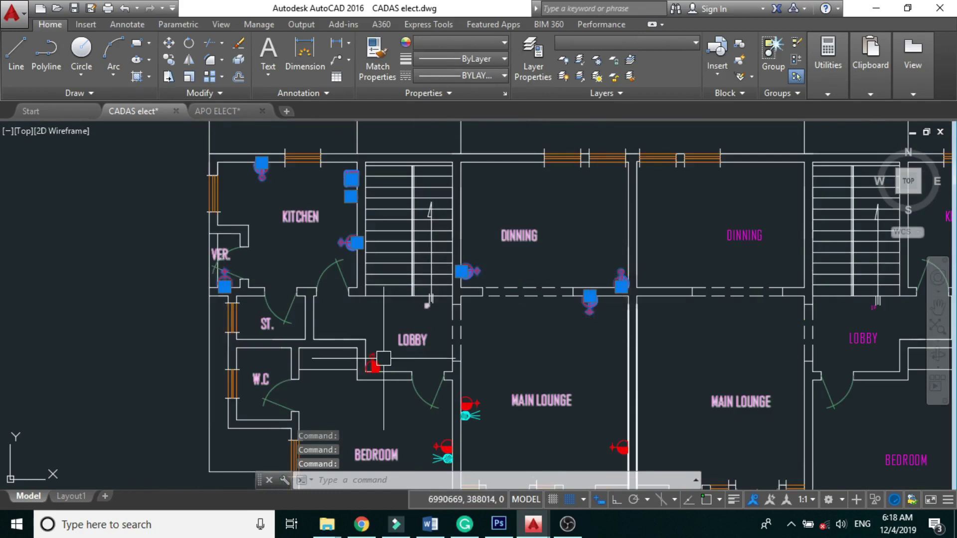
{"action": "scroll", "coordinate": [491, 434], "scroll_direction": "up", "scroll_amount": 5}
Add the lounge, bedroom, bedroom-corner and entrance fixtures using selection boxes and picks
{"action": "left_click", "coordinate": [489, 432]}
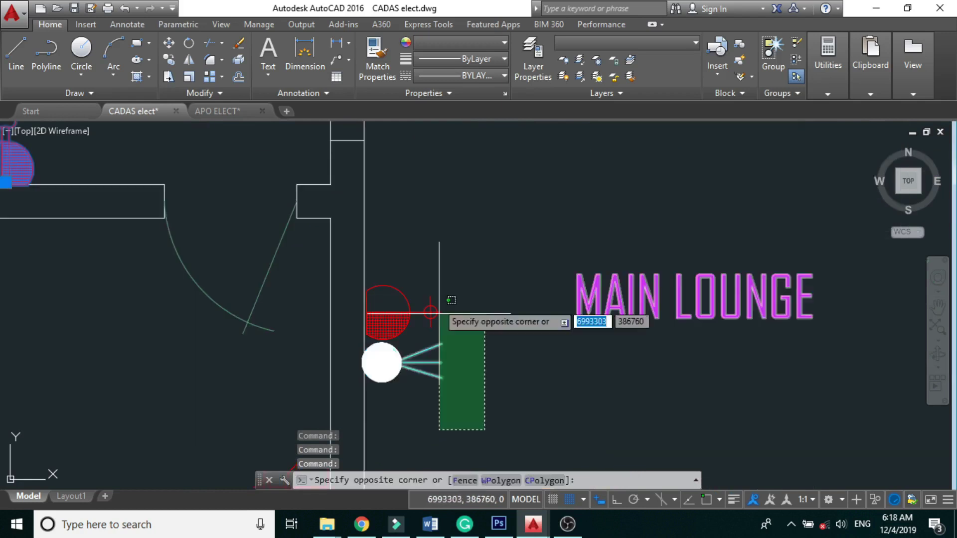
{"action": "left_click", "coordinate": [477, 400]}
{"action": "scroll", "coordinate": [415, 248], "scroll_direction": "down", "scroll_amount": 5}
{"action": "scroll", "coordinate": [399, 287], "scroll_direction": "up", "scroll_amount": 5}
{"action": "left_click", "coordinate": [391, 357]}
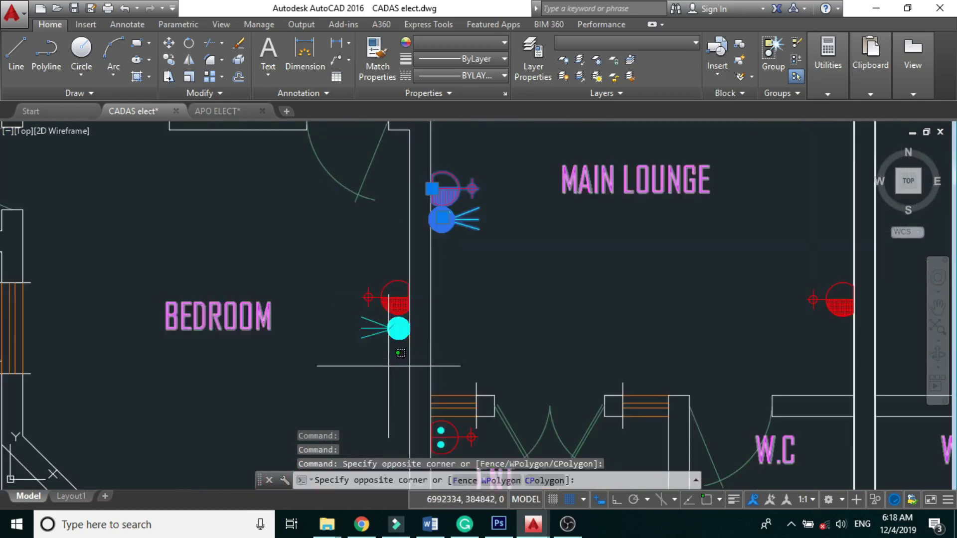
{"action": "left_click", "coordinate": [352, 268]}
{"action": "scroll", "coordinate": [350, 275], "scroll_direction": "down", "scroll_amount": 5}
{"action": "scroll", "coordinate": [272, 344], "scroll_direction": "up", "scroll_amount": 5}
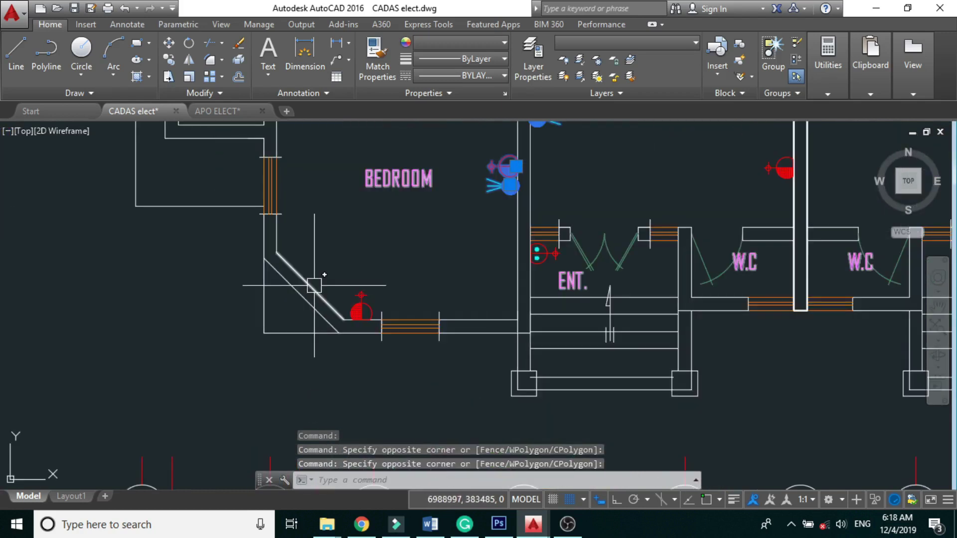
{"action": "left_click", "coordinate": [350, 290]}
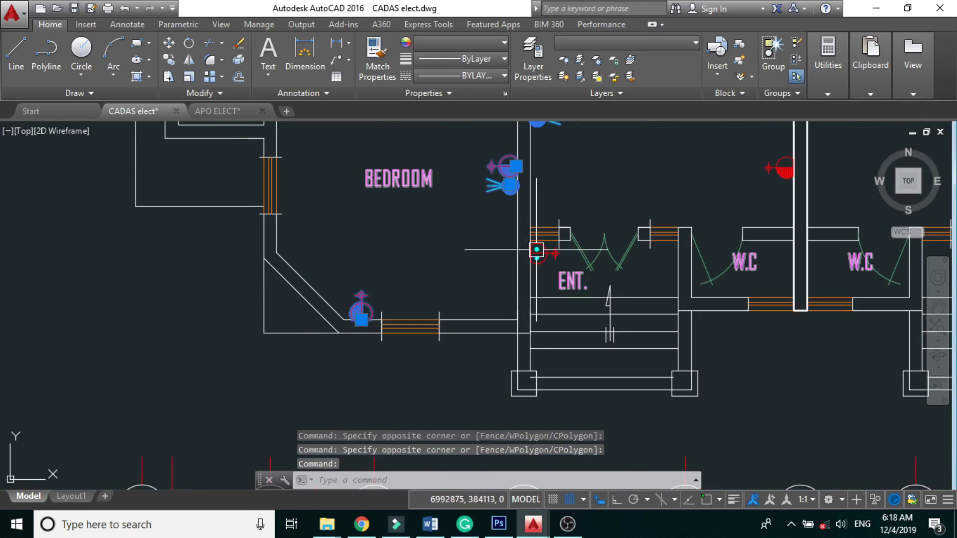
{"action": "scroll", "coordinate": [537, 250], "scroll_direction": "up", "scroll_amount": 5}
{"action": "left_click", "coordinate": [548, 278]}
{"action": "scroll", "coordinate": [449, 324], "scroll_direction": "down", "scroll_amount": 5}
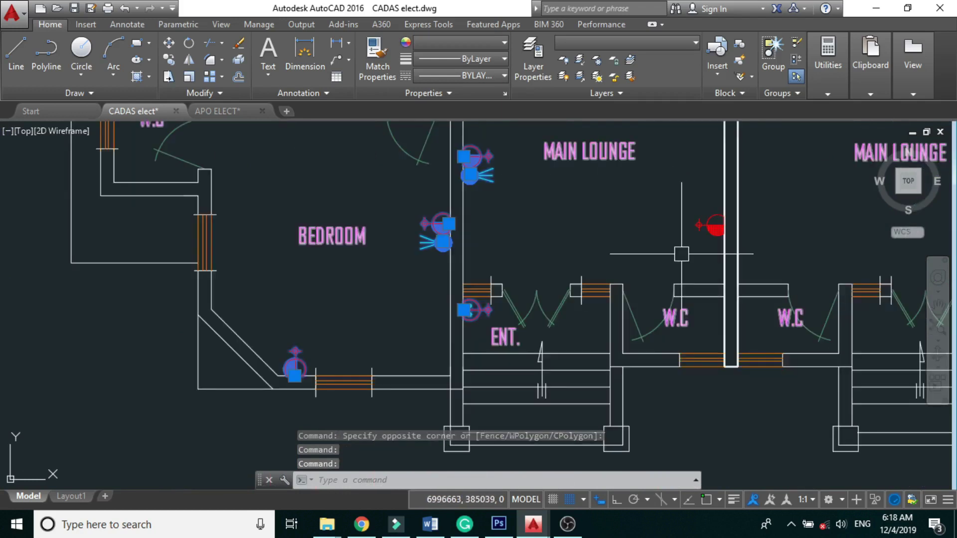
{"action": "scroll", "coordinate": [469, 311], "scroll_direction": "down", "scroll_amount": 6}
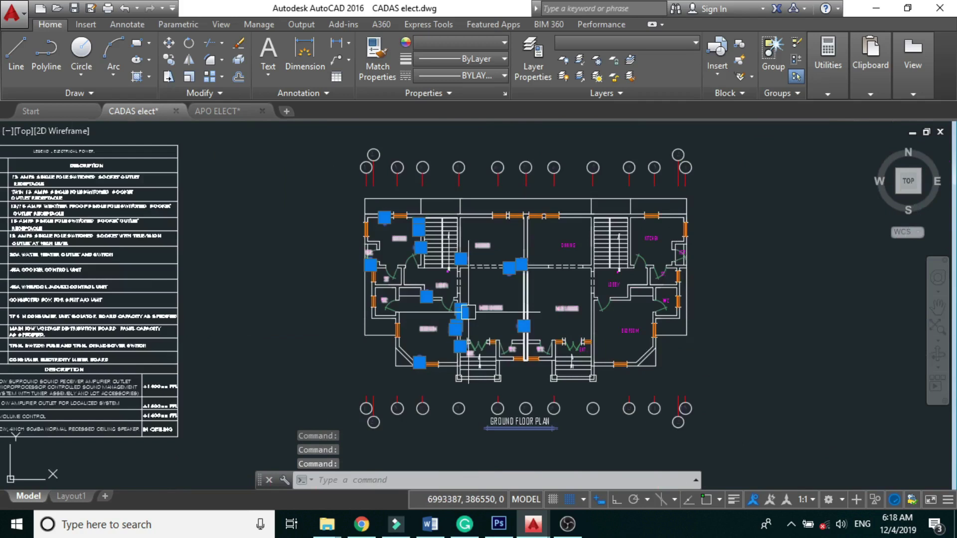
{"action": "scroll", "coordinate": [522, 234], "scroll_direction": "up", "scroll_amount": 4}
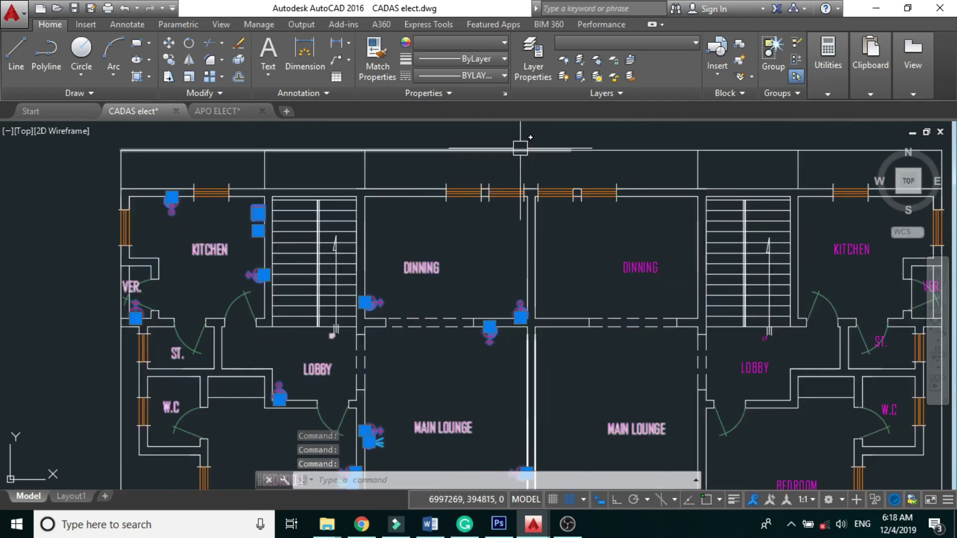
{"action": "scroll", "coordinate": [509, 167], "scroll_direction": "down", "scroll_amount": 2}
Mirror the 16 selected symbols about a vertical line through the party-wall midpoint, keeping originals
{"action": "type", "text": "MI"}
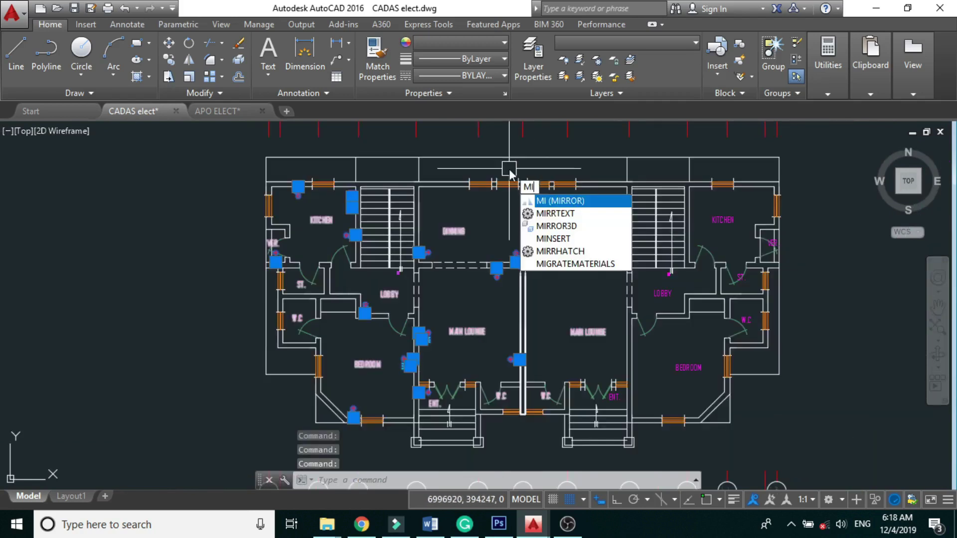
{"action": "key", "text": "Return"}
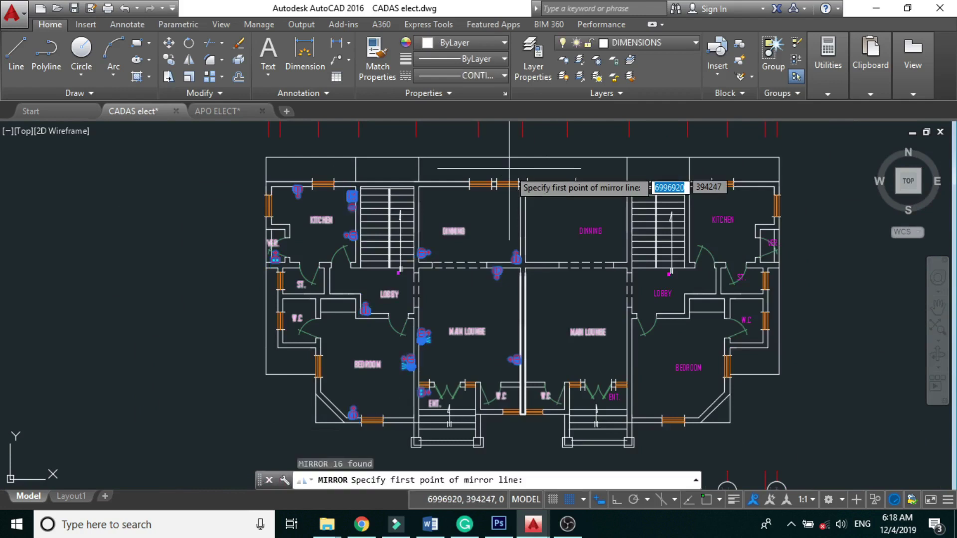
{"action": "scroll", "coordinate": [519, 174], "scroll_direction": "up", "scroll_amount": 4}
{"action": "scroll", "coordinate": [521, 175], "scroll_direction": "up", "scroll_amount": 3}
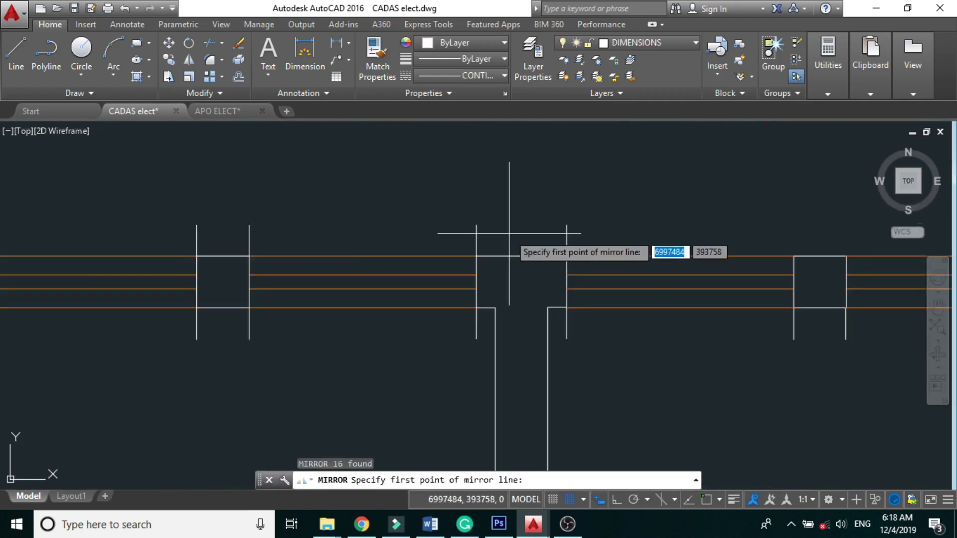
{"action": "scroll", "coordinate": [516, 303], "scroll_direction": "up", "scroll_amount": 2}
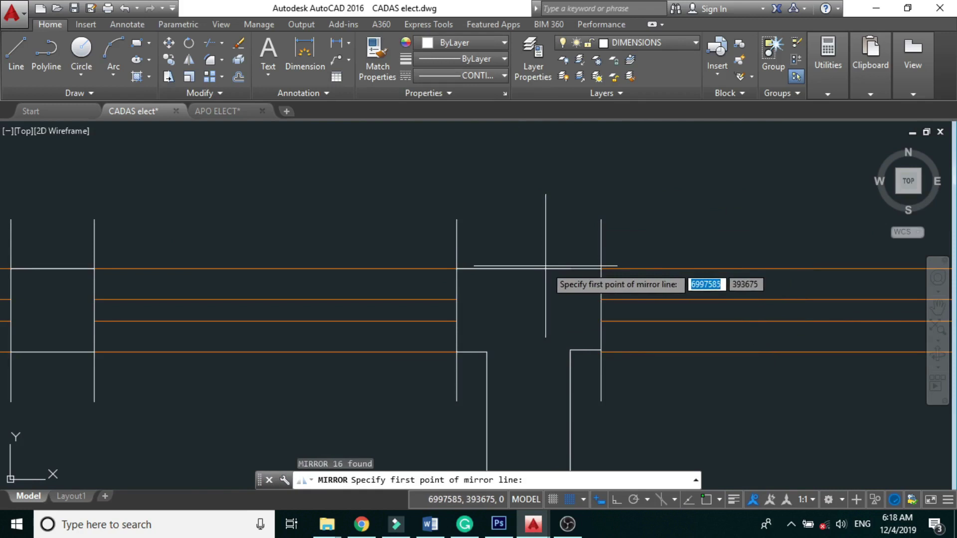
{"action": "key", "text": "F3"}
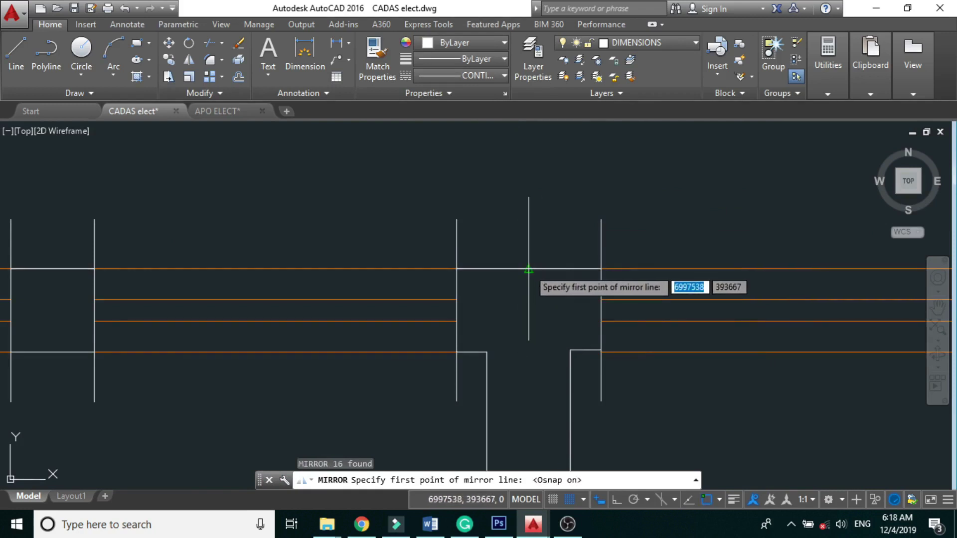
{"action": "left_click", "coordinate": [529, 269]}
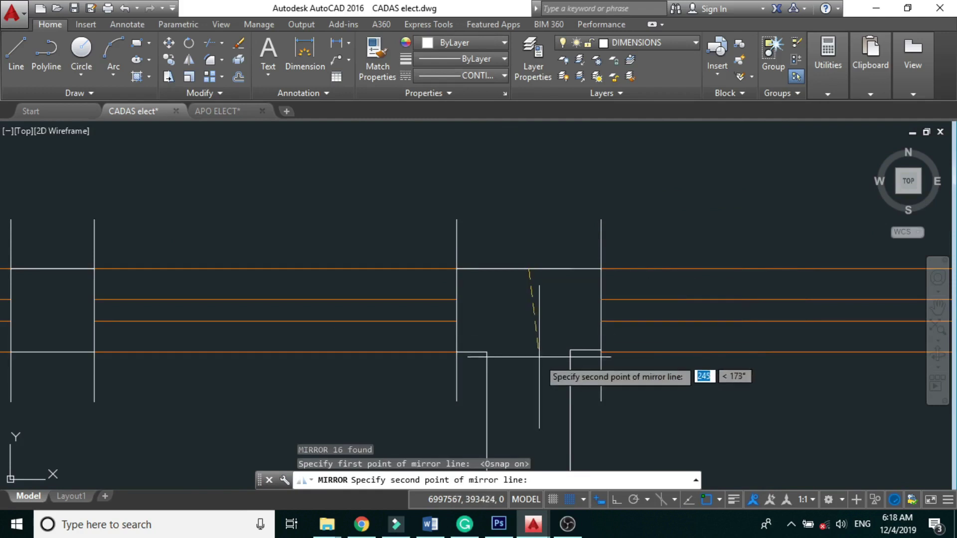
{"action": "key", "text": "F3"}
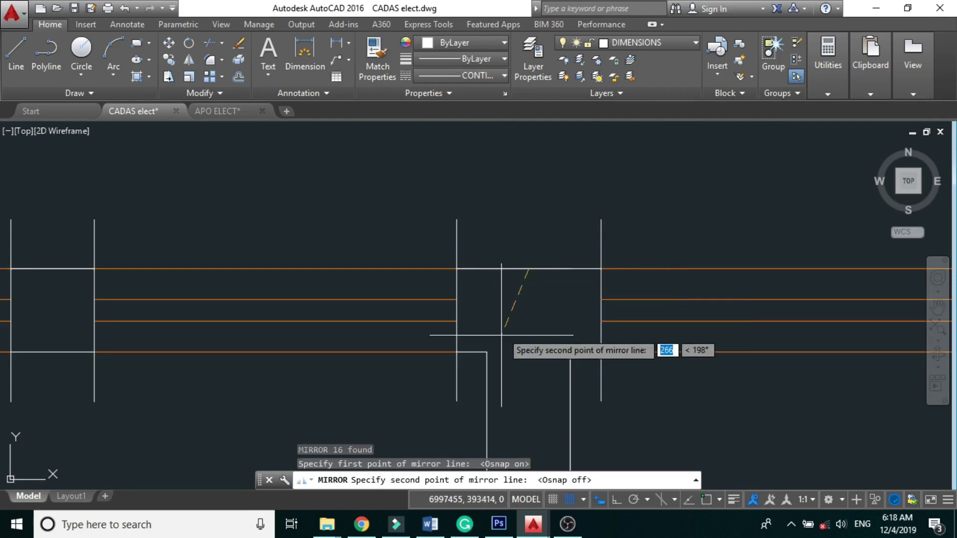
{"action": "key", "text": "F8"}
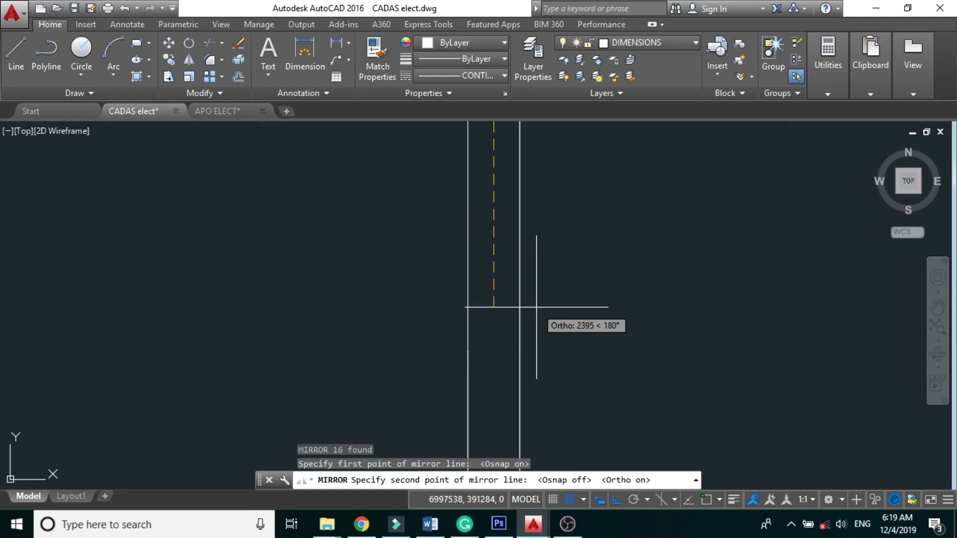
{"action": "left_click", "coordinate": [536, 307]}
{"action": "scroll", "coordinate": [365, 285], "scroll_direction": "down", "scroll_amount": 5}
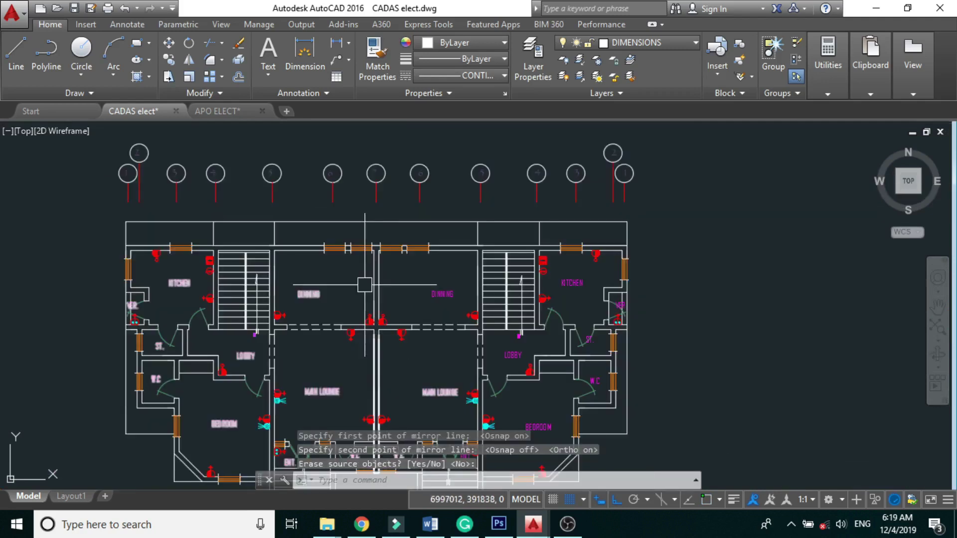